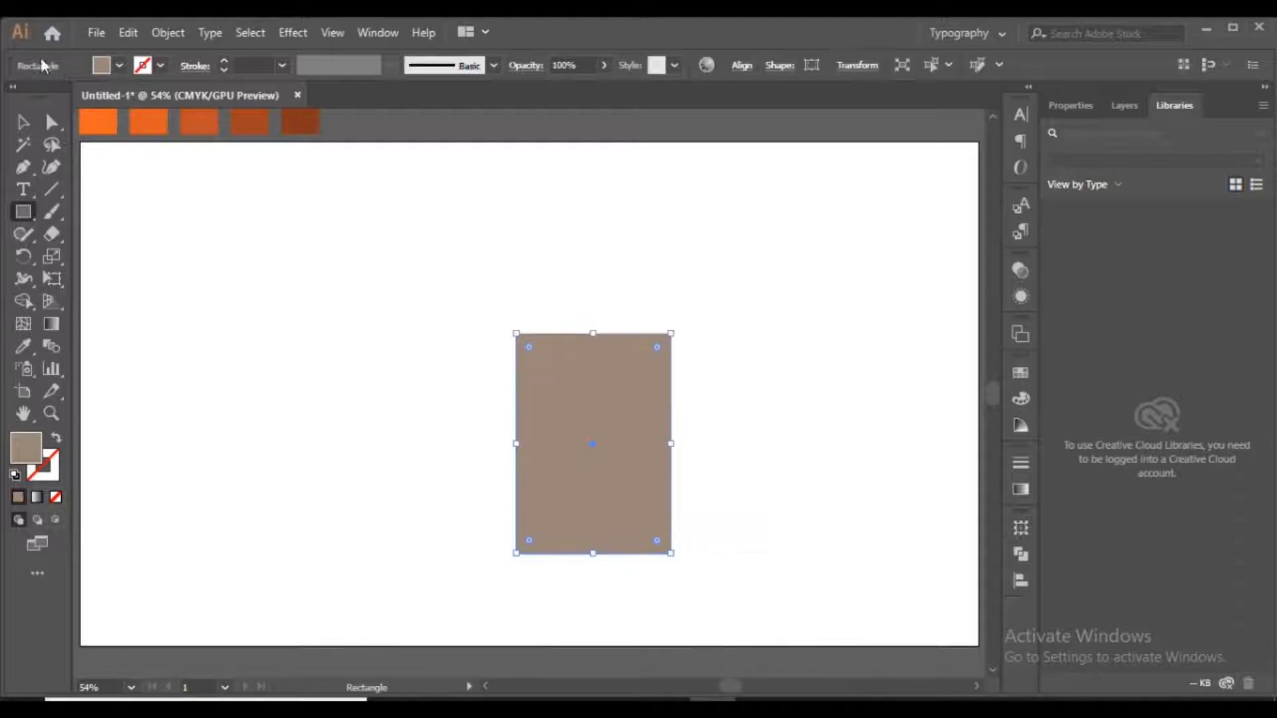
Fill the rectangle with black and move it closer to the upper middle of the artboard
{"action": "key", "text": "v"}
{"action": "left_click", "coordinate": [101, 64]}
{"action": "left_click", "coordinate": [160, 147]}
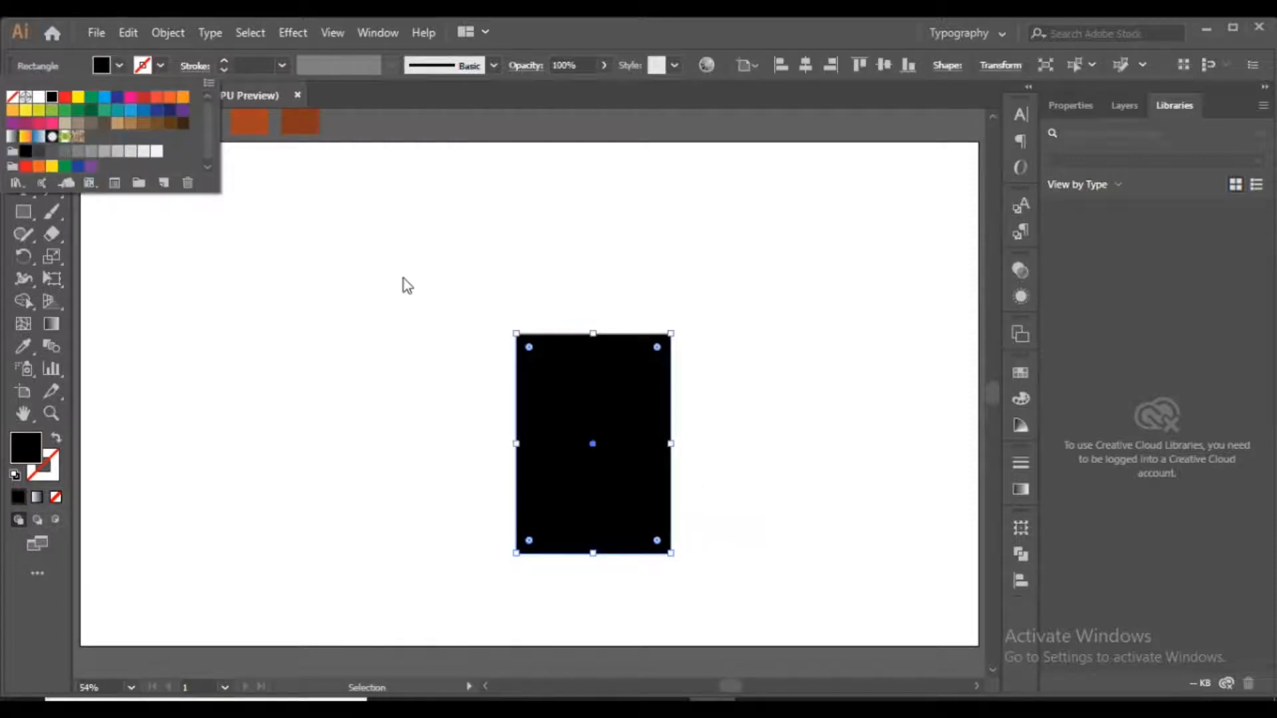
{"action": "key", "text": "Escape"}
{"action": "left_click_drag", "start_coordinate": [602, 427], "coordinate": [501, 345]}
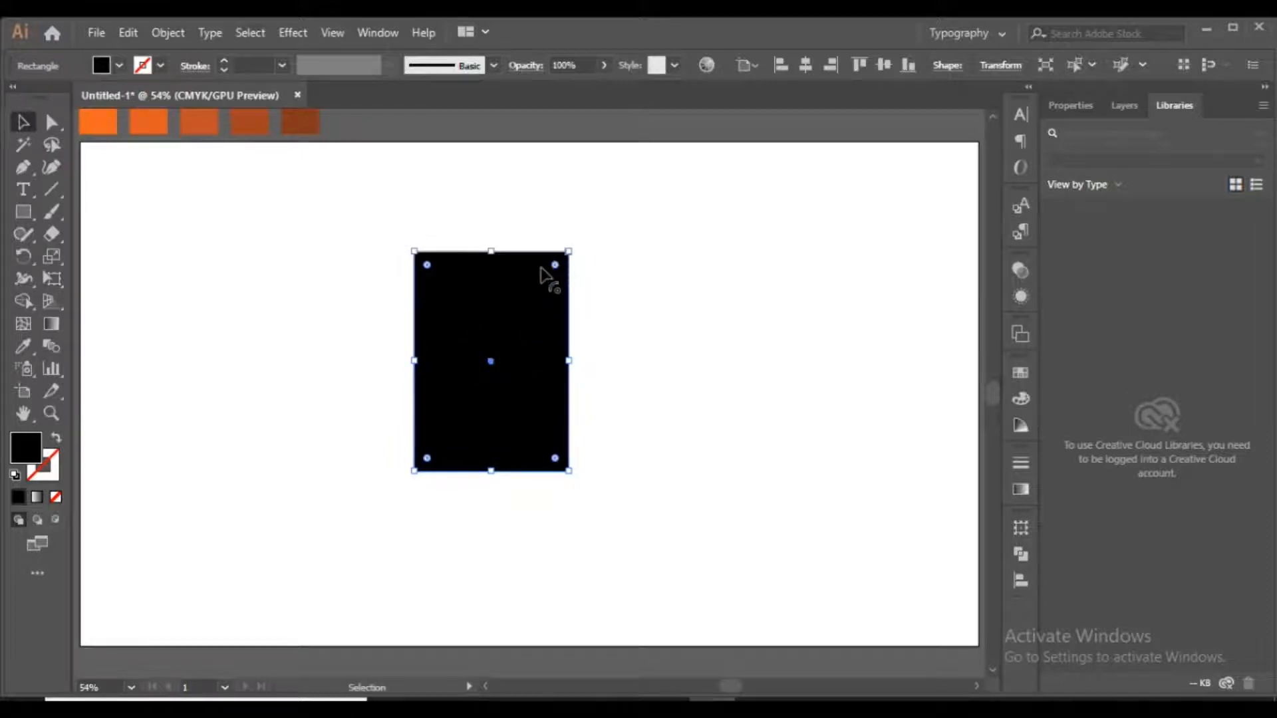
Round the black rectangle's two top corners fully to form an arch, and reposition the shape slightly
{"action": "left_click_drag", "start_coordinate": [428, 268], "coordinate": [629, 341]}
{"action": "left_click", "coordinate": [628, 341]}
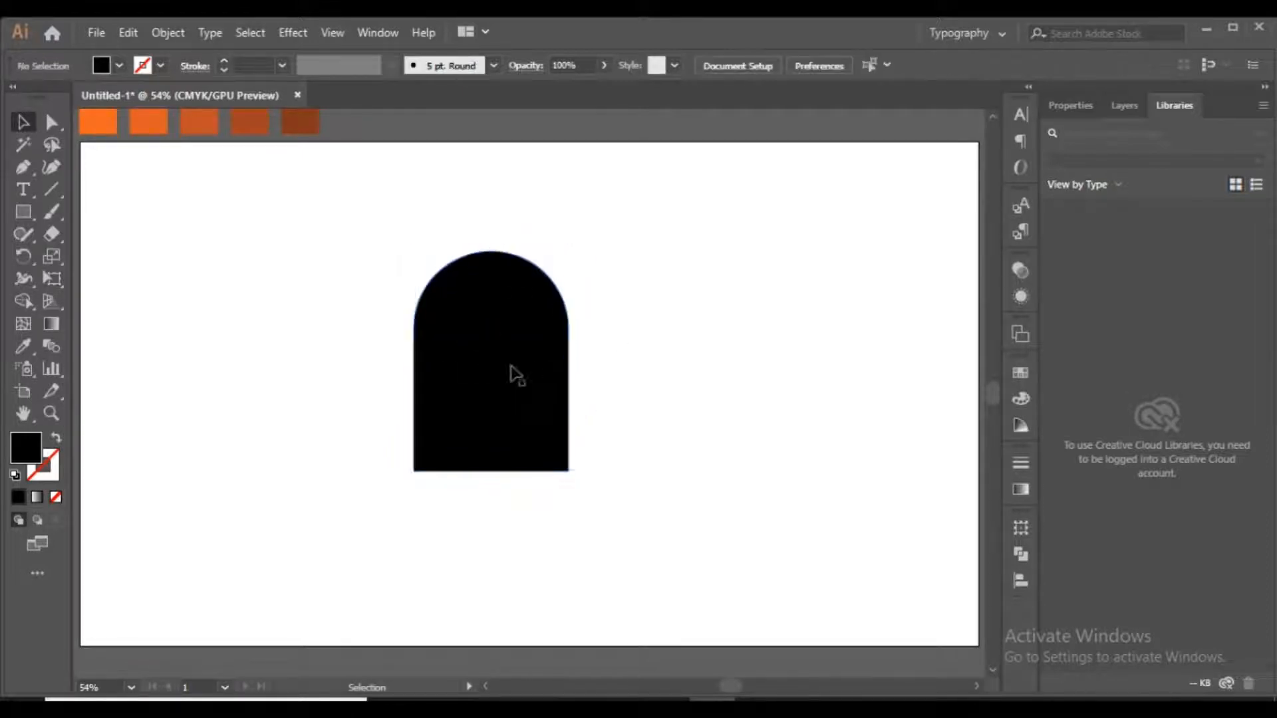
{"action": "key", "text": "space"}
{"action": "left_click_drag", "start_coordinate": [513, 369], "coordinate": [571, 267]}
{"action": "key", "text": "space"}
{"action": "left_click_drag", "start_coordinate": [687, 191], "coordinate": [626, 309]}
{"action": "left_click_drag", "start_coordinate": [530, 347], "coordinate": [519, 358]}
{"action": "left_click", "coordinate": [613, 319]}
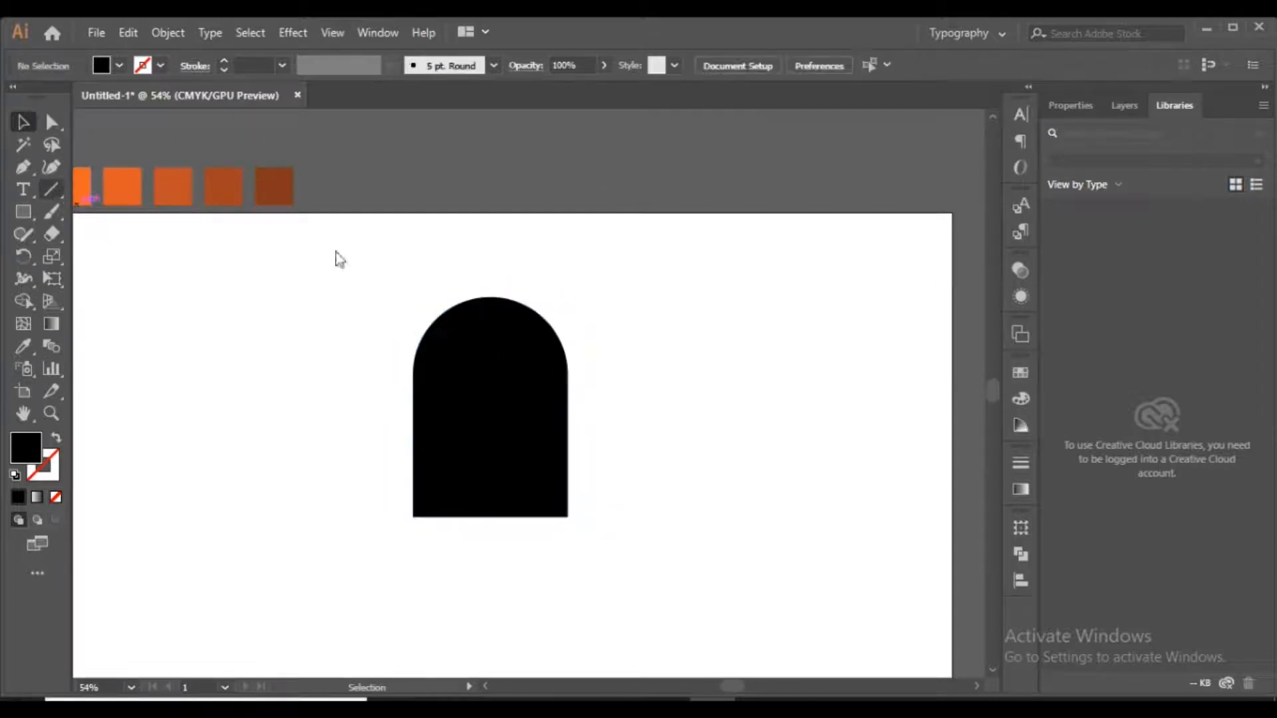
Draw a straight diagonal line across the upper part of the arch, rising to the right and extending past both sides
{"action": "key", "text": "backslash"}
{"action": "left_click_drag", "start_coordinate": [412, 298], "coordinate": [602, 298]}
{"action": "left_click", "coordinate": [602, 298]}
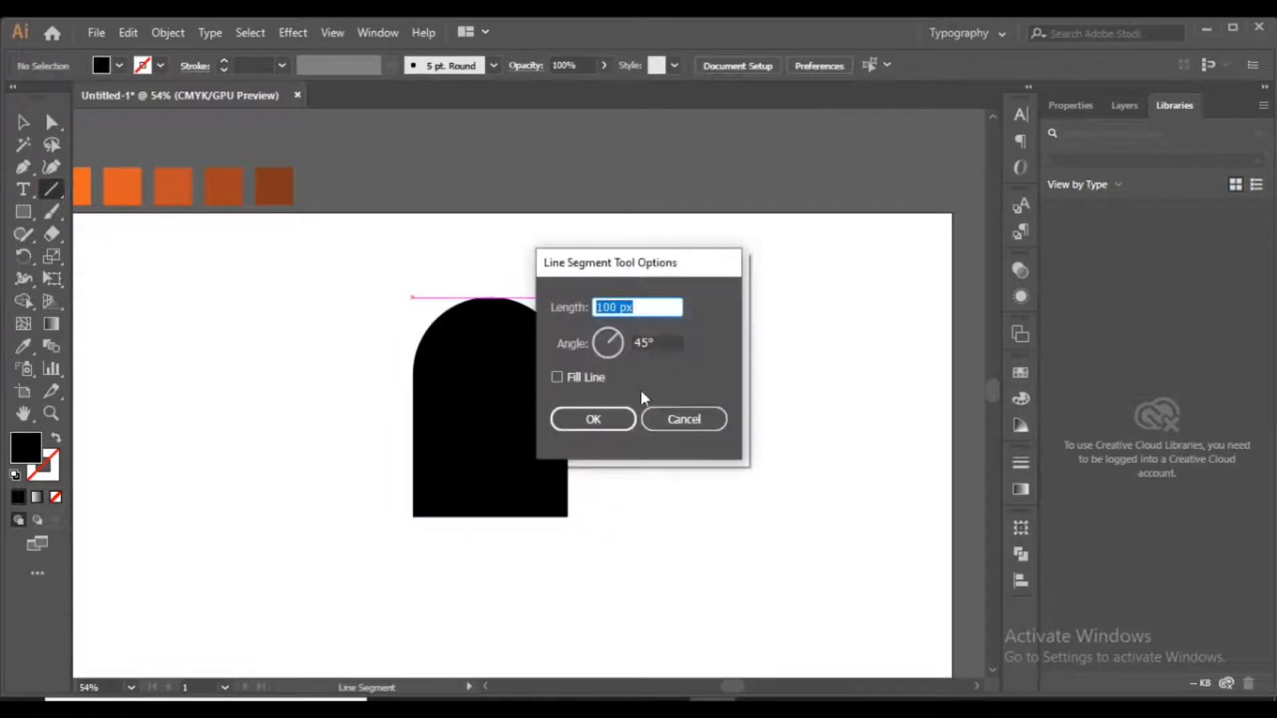
{"action": "left_click", "coordinate": [674, 421]}
{"action": "left_click_drag", "start_coordinate": [587, 297], "coordinate": [299, 401]}
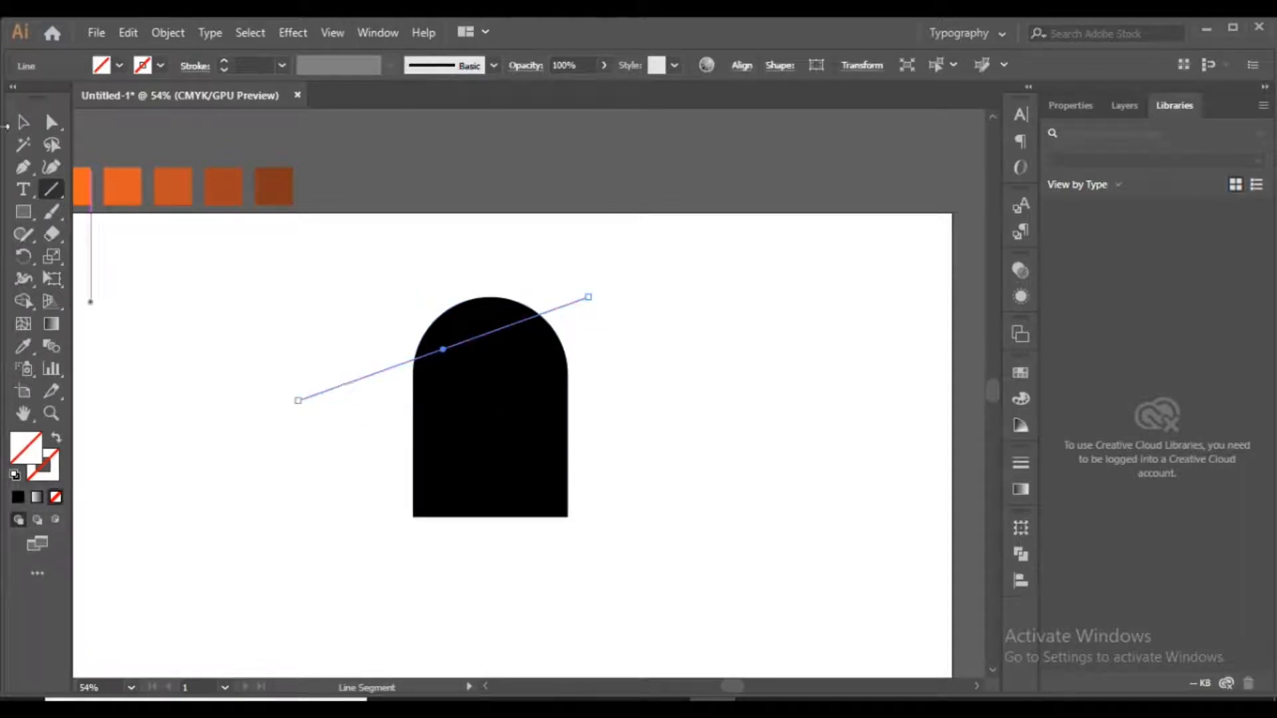
Give the diagonal line a red stroke and deselect it
{"action": "left_click", "coordinate": [22, 122]}
{"action": "left_click", "coordinate": [385, 370]}
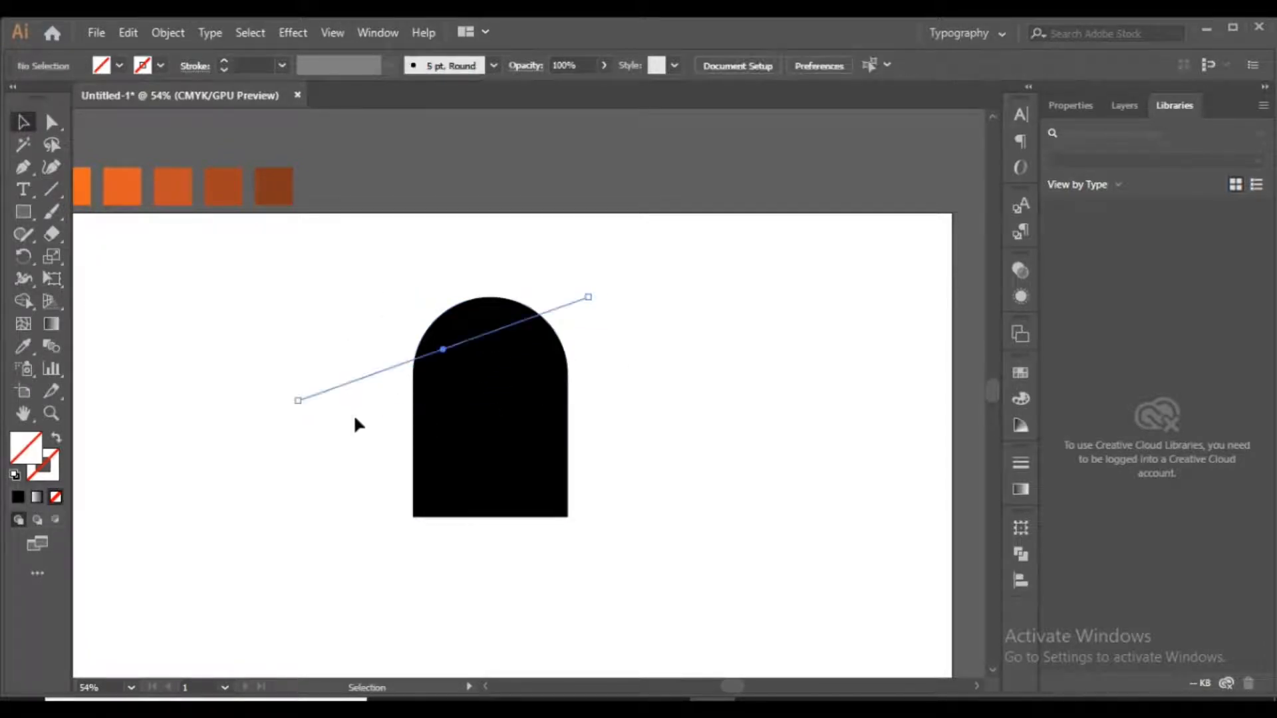
{"action": "left_click", "coordinate": [160, 65]}
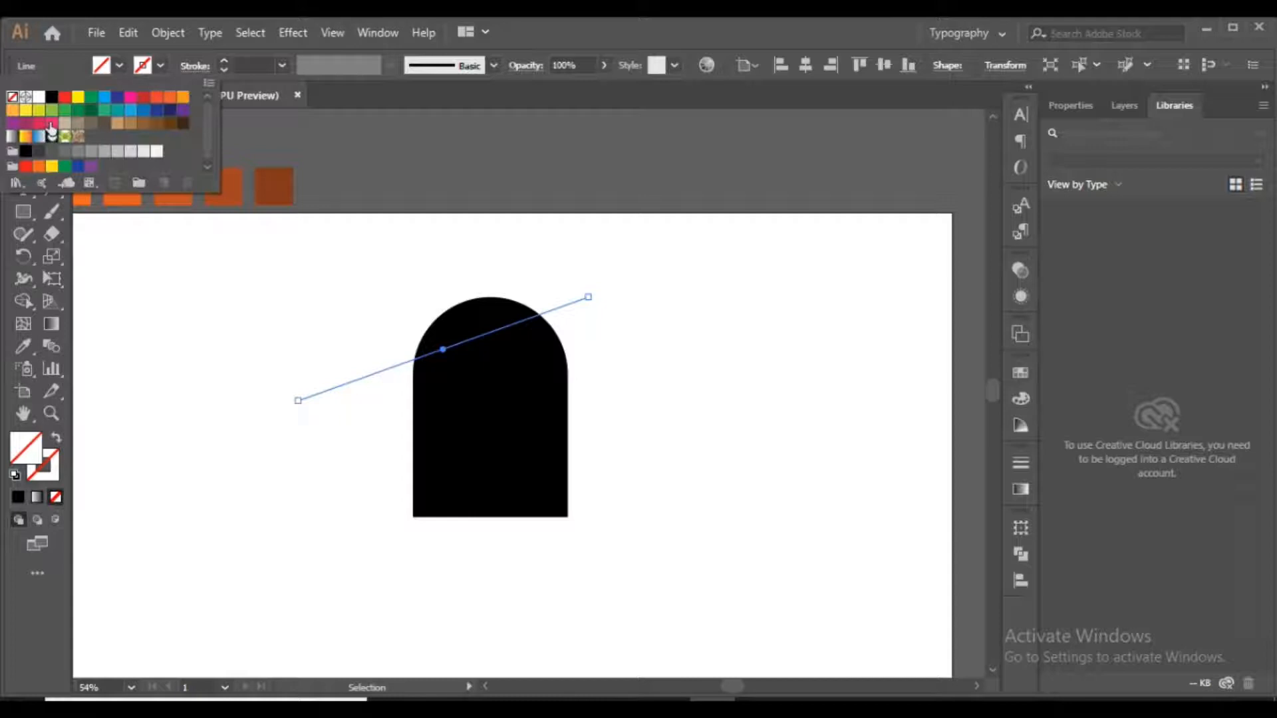
{"action": "left_click", "coordinate": [143, 97]}
{"action": "left_click", "coordinate": [252, 301]}
Align the arch and the diagonal line to each other on their horizontal centers
{"action": "key", "text": "ctrl+a"}
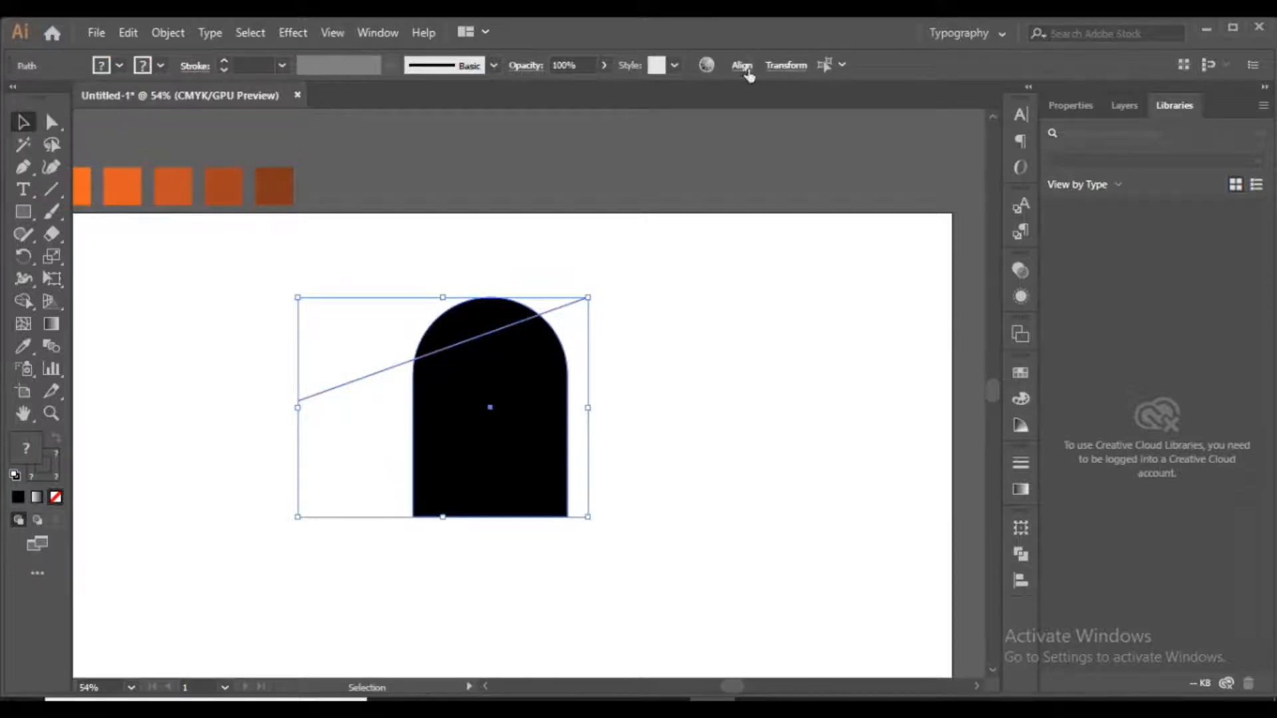
{"action": "left_click", "coordinate": [742, 65]}
{"action": "left_click", "coordinate": [586, 114]}
{"action": "left_click", "coordinate": [707, 389]}
{"action": "left_click_drag", "start_coordinate": [707, 389], "coordinate": [771, 342]}
Duplicate the red line downward into four evenly spaced parallel lines across the arch and group them
{"action": "left_click", "coordinate": [666, 255]}
{"action": "left_click", "coordinate": [668, 273]}
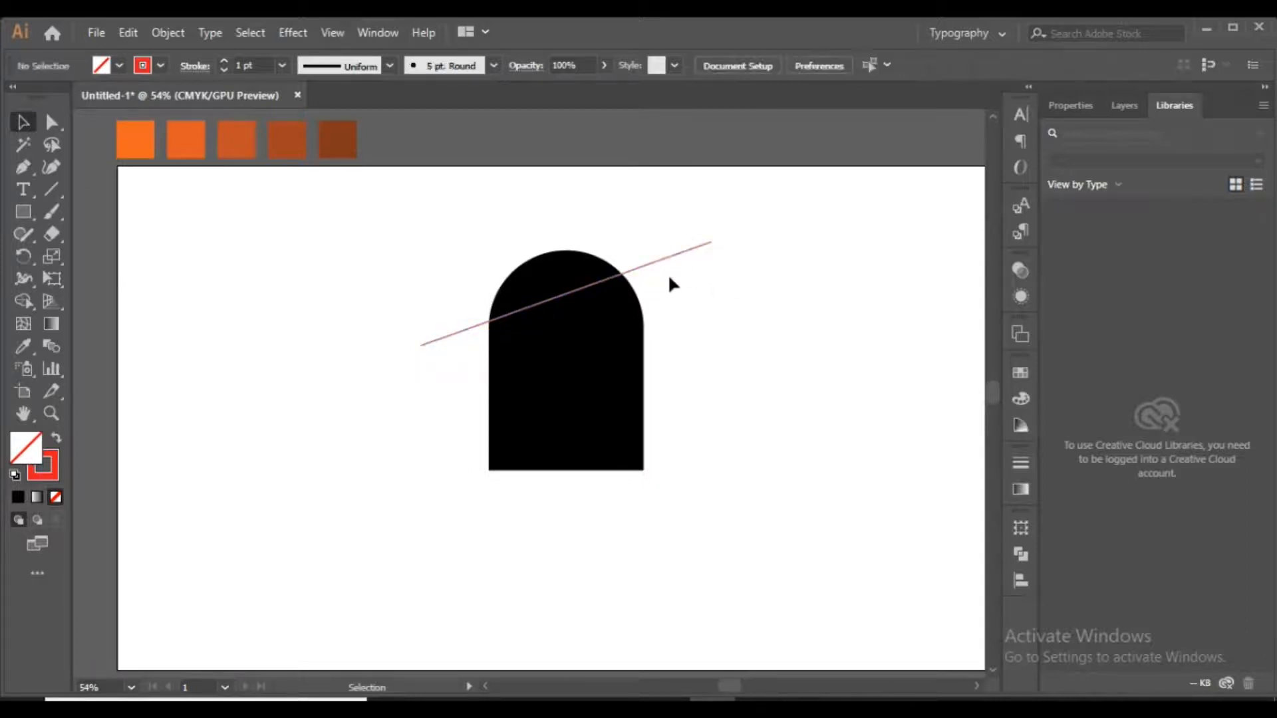
{"action": "left_click_drag", "start_coordinate": [645, 266], "coordinate": [671, 307]}
{"action": "key", "text": "ctrl+d"}
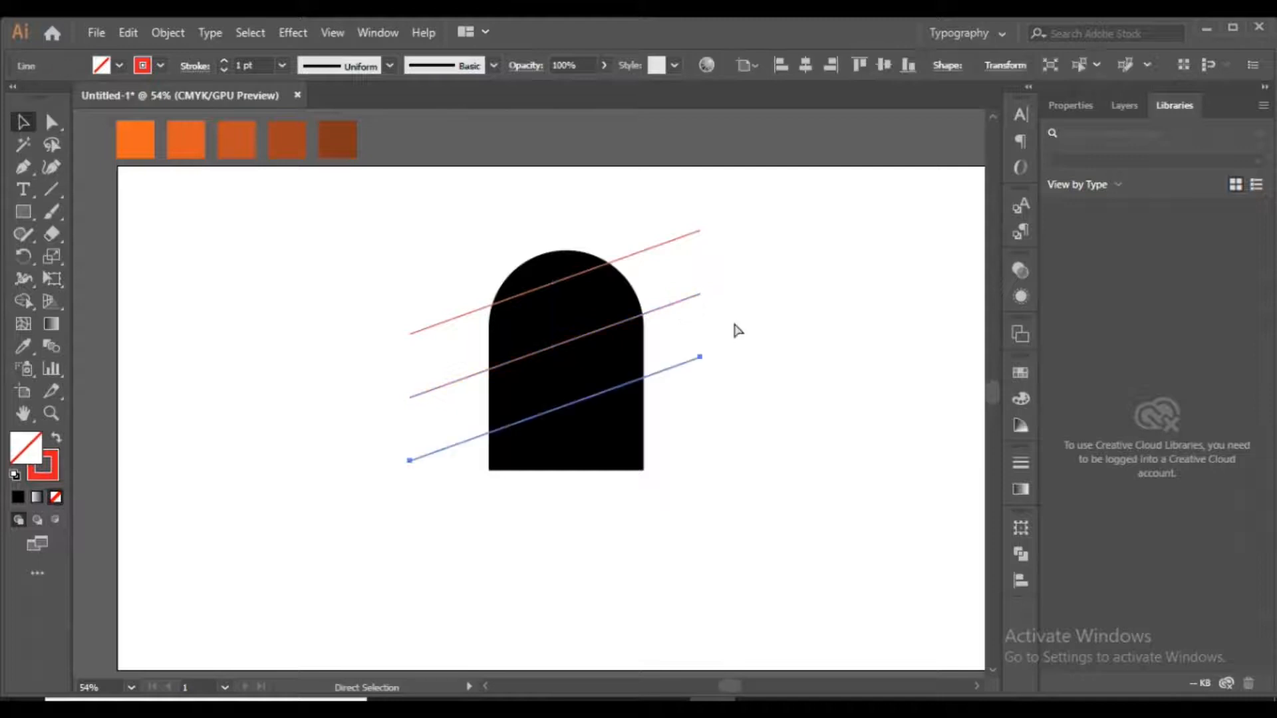
{"action": "key", "text": "ctrl+d"}
{"action": "left_click", "coordinate": [481, 500]}
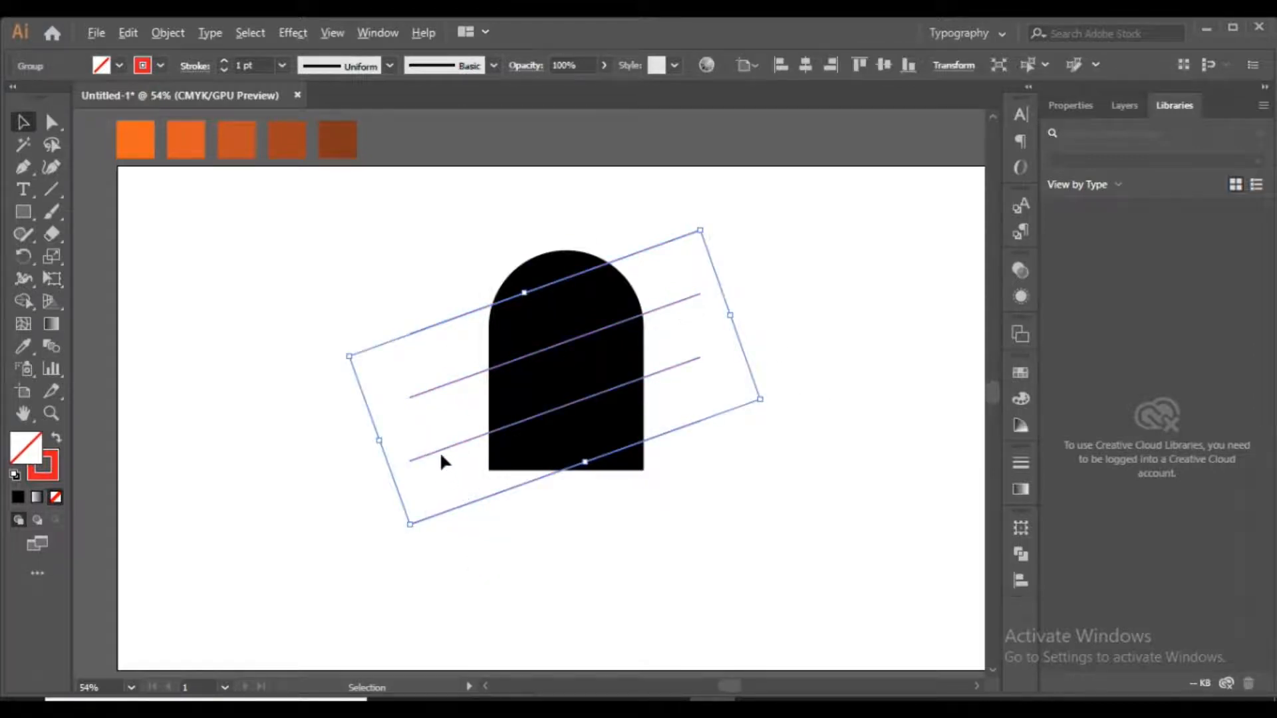
Copy the group of lines to the right of the arch and reflect the copy across the vertical axis
{"action": "left_click_drag", "start_coordinate": [440, 451], "coordinate": [707, 446]}
{"action": "left_click_drag", "start_coordinate": [706, 507], "coordinate": [448, 426]}
{"action": "right_click", "coordinate": [580, 299]}
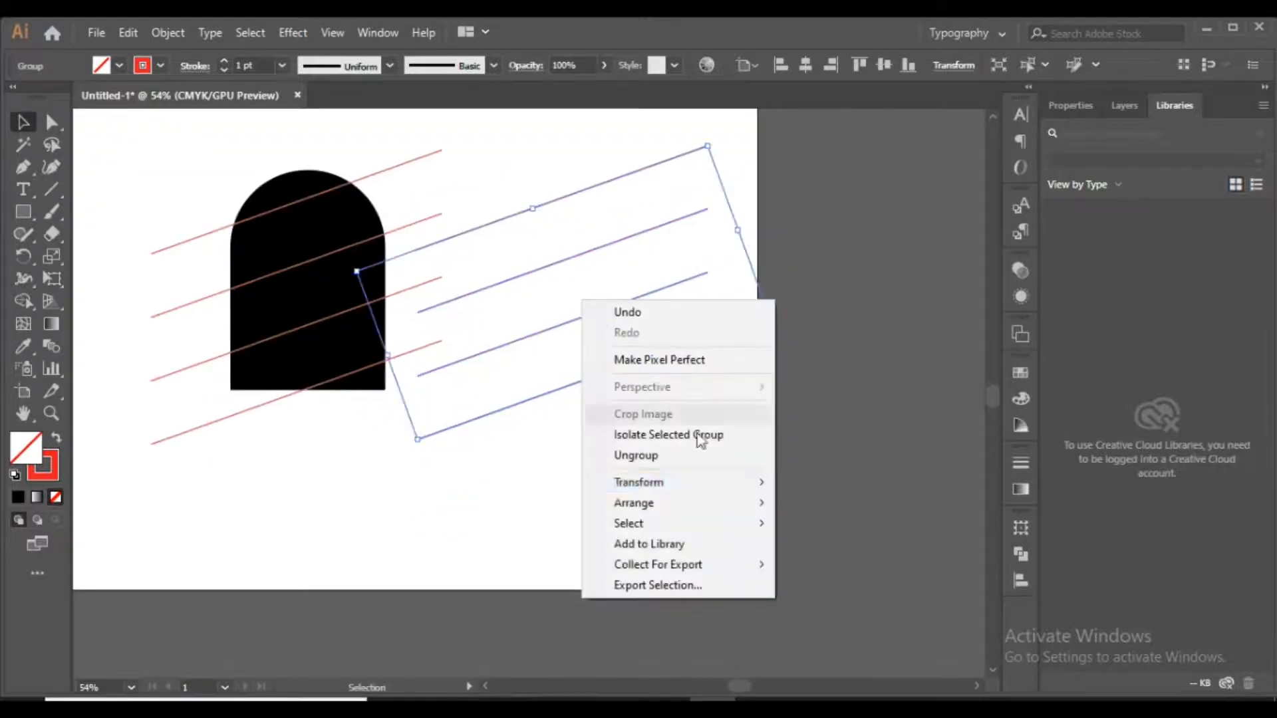
{"action": "mouse_move", "coordinate": [665, 482]}
{"action": "left_click", "coordinate": [834, 560]}
{"action": "left_click", "coordinate": [962, 531]}
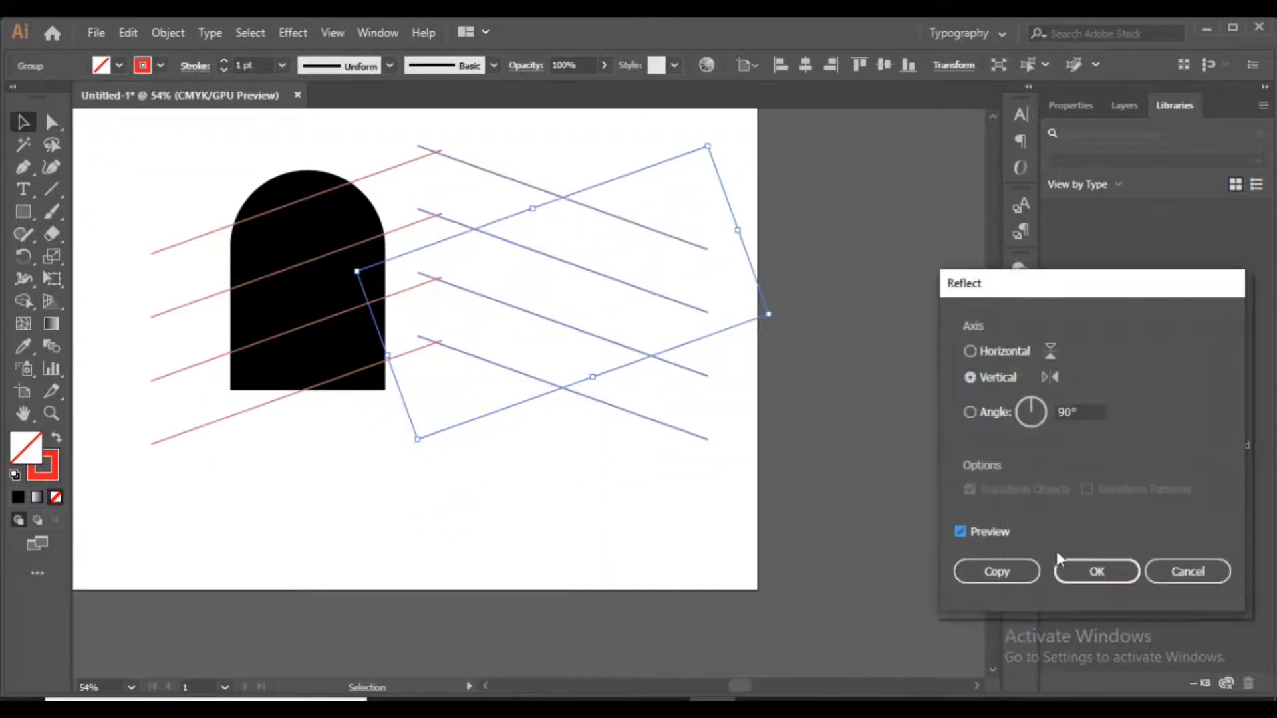
{"action": "left_click", "coordinate": [1096, 572]}
Move the mirrored lines over the arch so they cross the original set
{"action": "left_click_drag", "start_coordinate": [833, 324], "coordinate": [573, 325]}
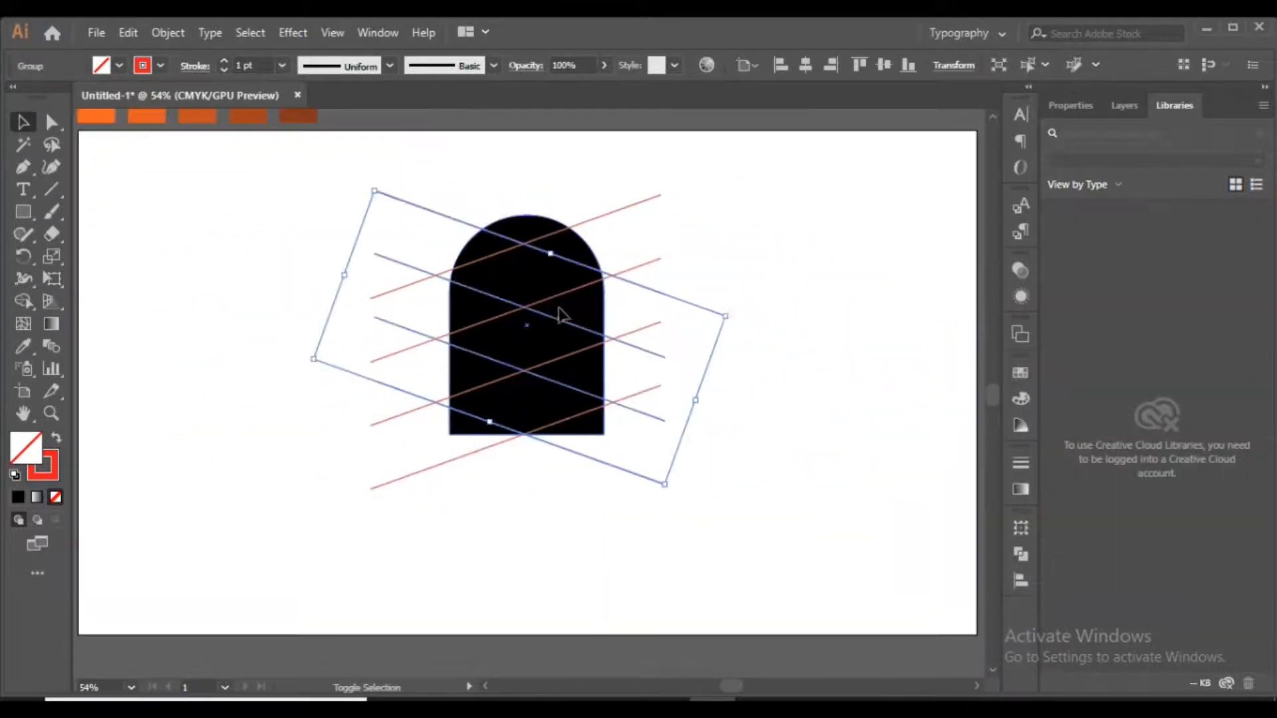
{"action": "left_click", "coordinate": [557, 309], "text": "shift"}
{"action": "left_click_drag", "start_coordinate": [566, 419], "coordinate": [555, 420]}
Align the arch and both groups of lines on their vertical and horizontal centers
{"action": "left_click_drag", "start_coordinate": [683, 157], "coordinate": [545, 407]}
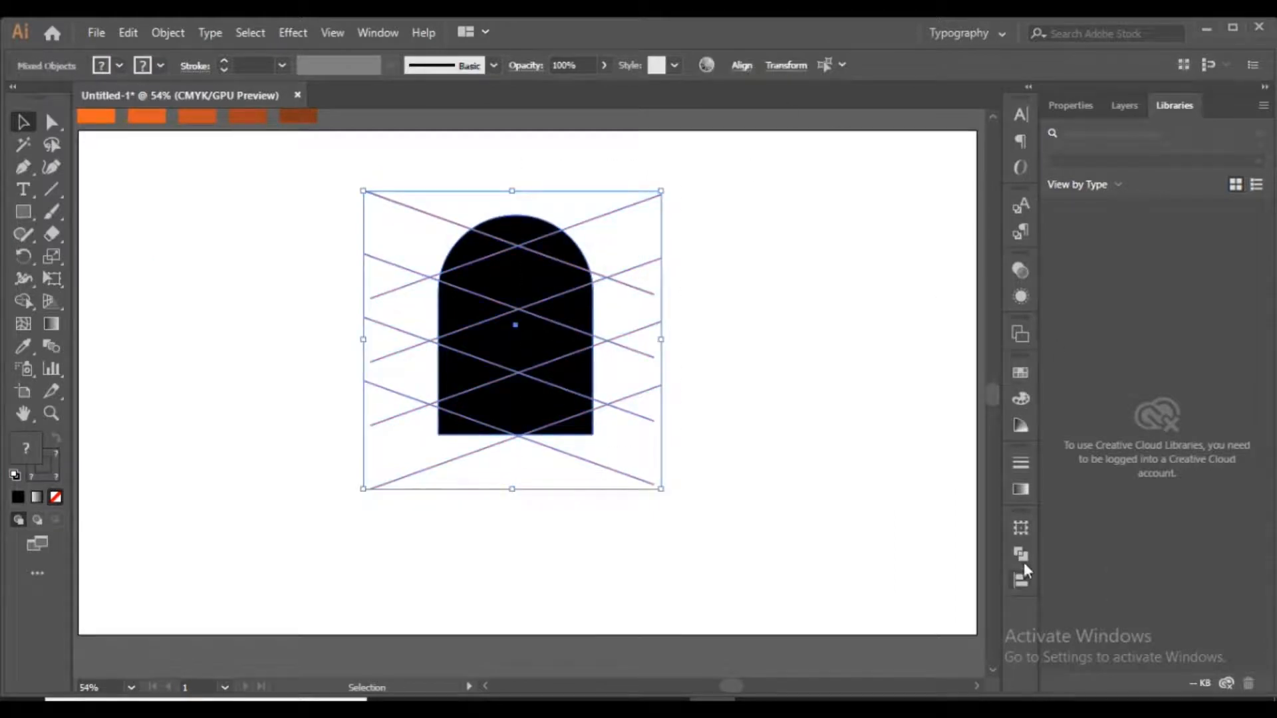
{"action": "left_click", "coordinate": [1022, 579]}
{"action": "left_click", "coordinate": [958, 562]}
{"action": "left_click", "coordinate": [836, 560]}
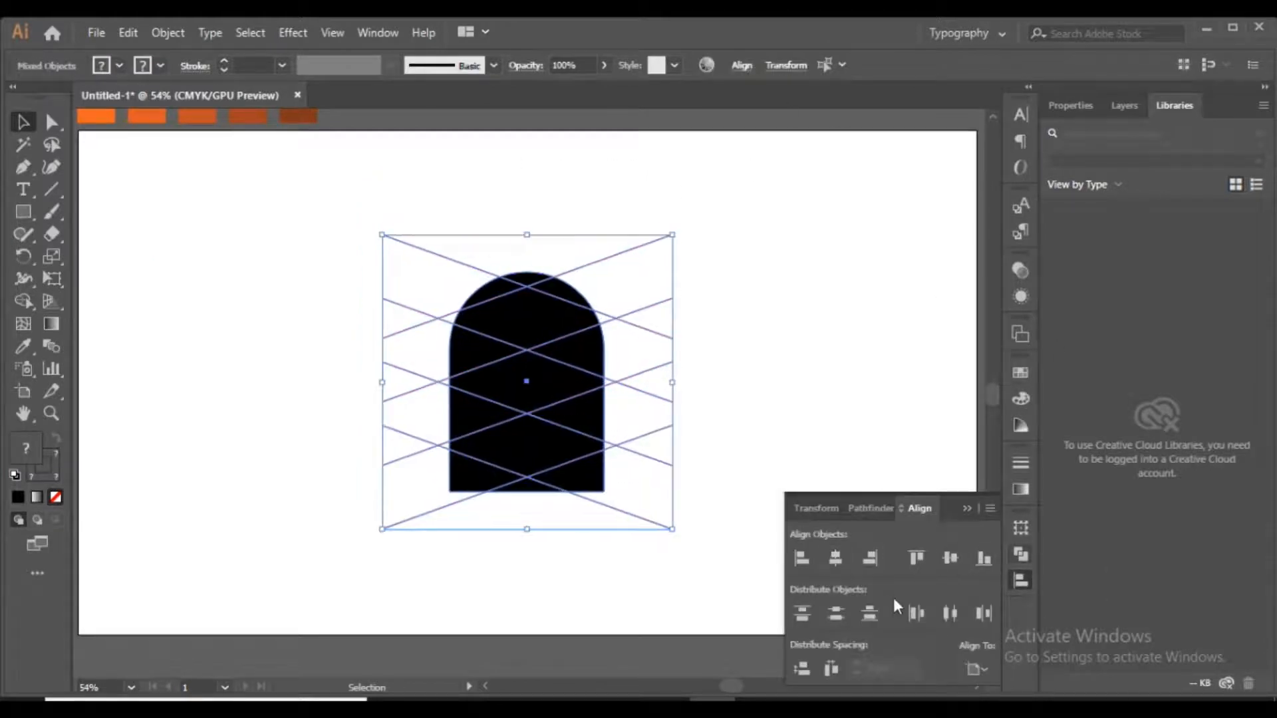
{"action": "left_click", "coordinate": [824, 277]}
{"action": "left_click", "coordinate": [965, 508]}
{"action": "scroll", "coordinate": [785, 346], "scroll_direction": "down", "scroll_amount": 1}
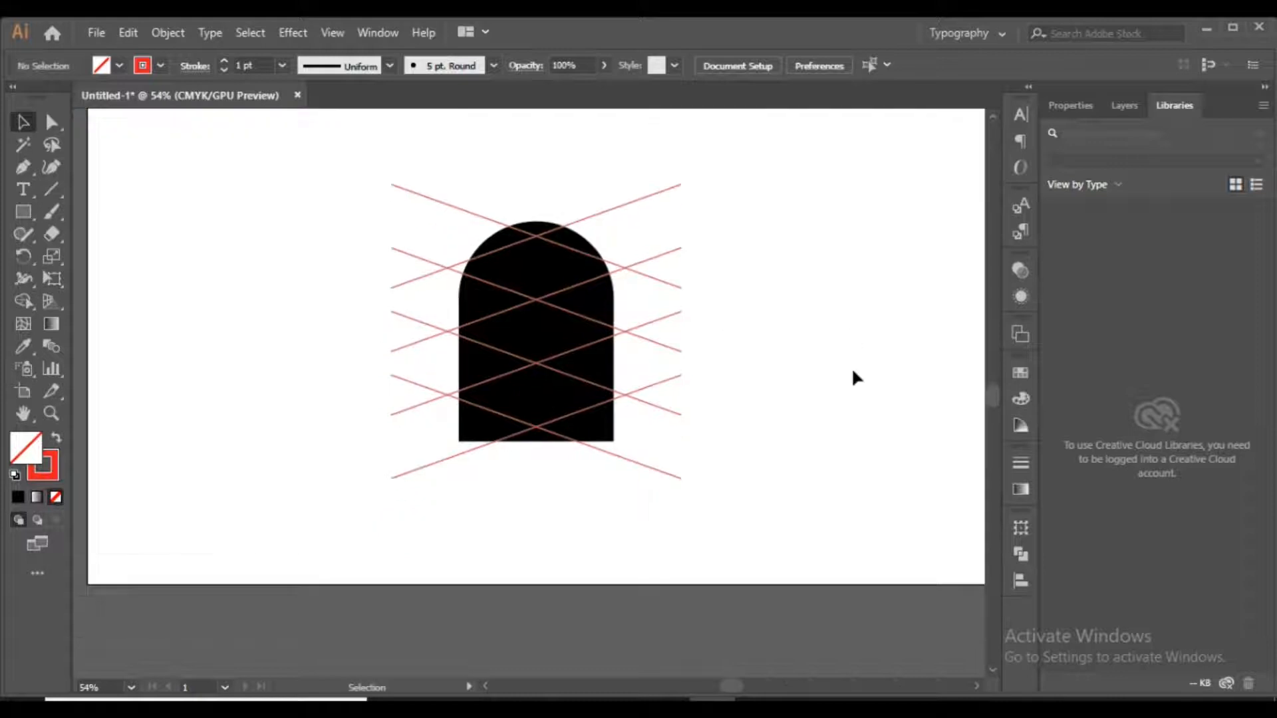
{"action": "left_click", "coordinate": [51, 189]}
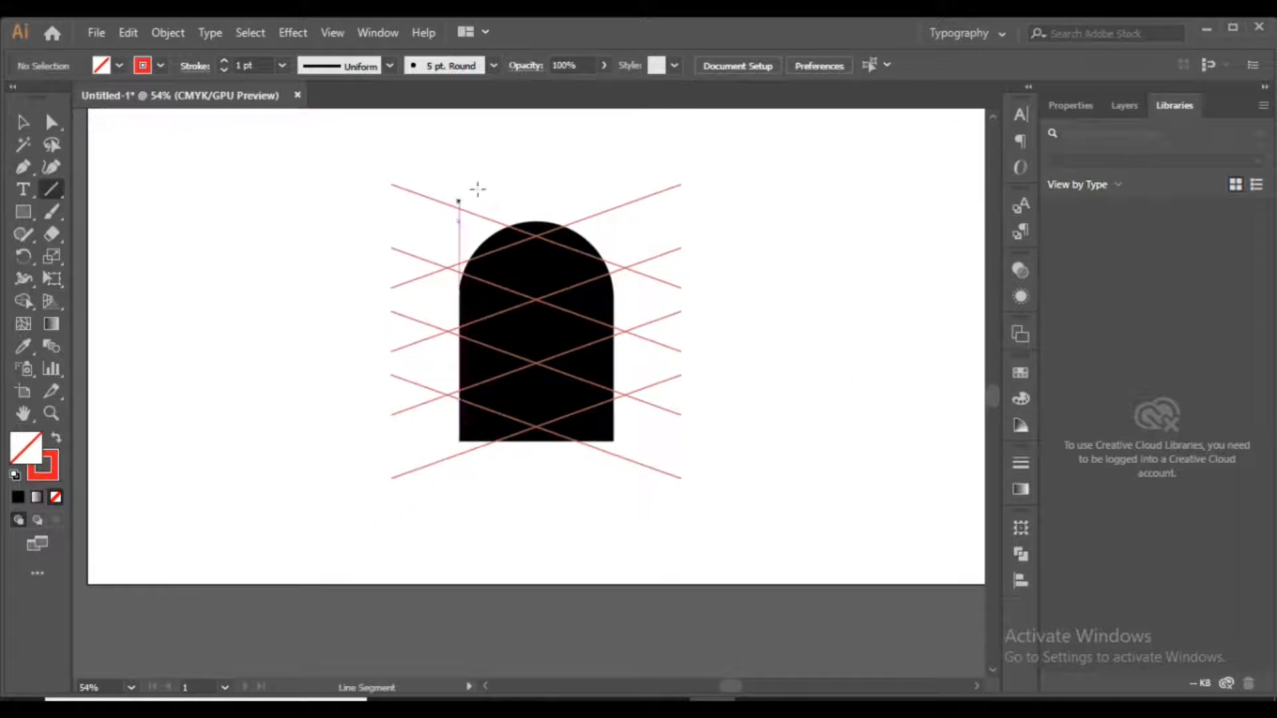
{"action": "left_click_drag", "start_coordinate": [537, 236], "coordinate": [537, 168]}
{"action": "left_click", "coordinate": [30, 129]}
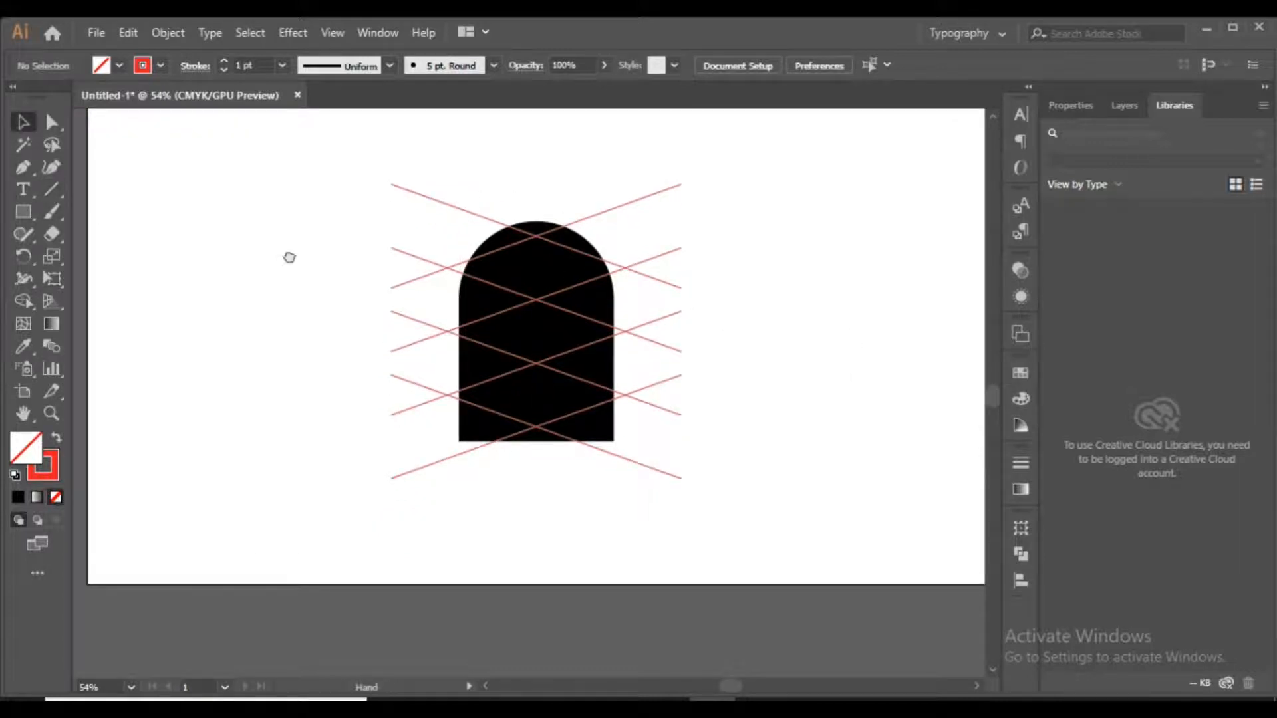
Split the arch along the crossing lines with Shape Builder, merging regions inside it into separate pieces
{"action": "left_click_drag", "start_coordinate": [290, 257], "coordinate": [314, 316]}
{"action": "left_click_drag", "start_coordinate": [533, 275], "coordinate": [633, 590]}
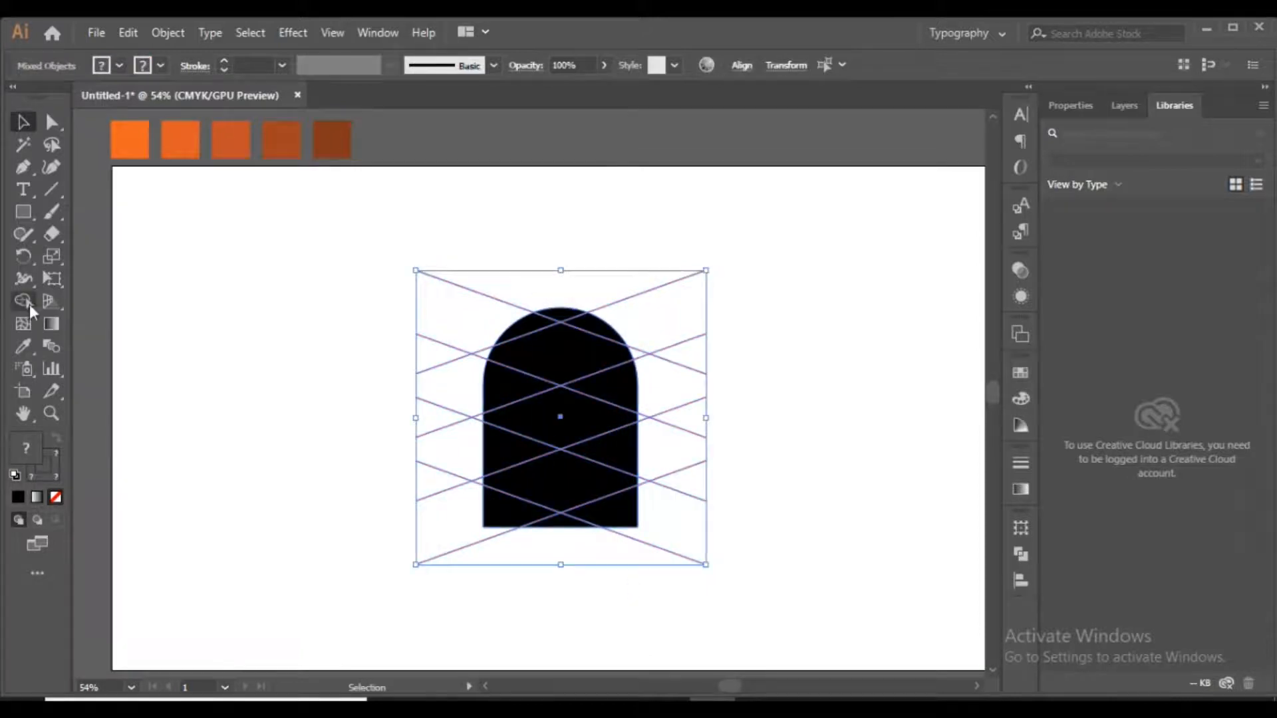
{"action": "left_click", "coordinate": [26, 305]}
{"action": "key", "text": "ctrl+="}
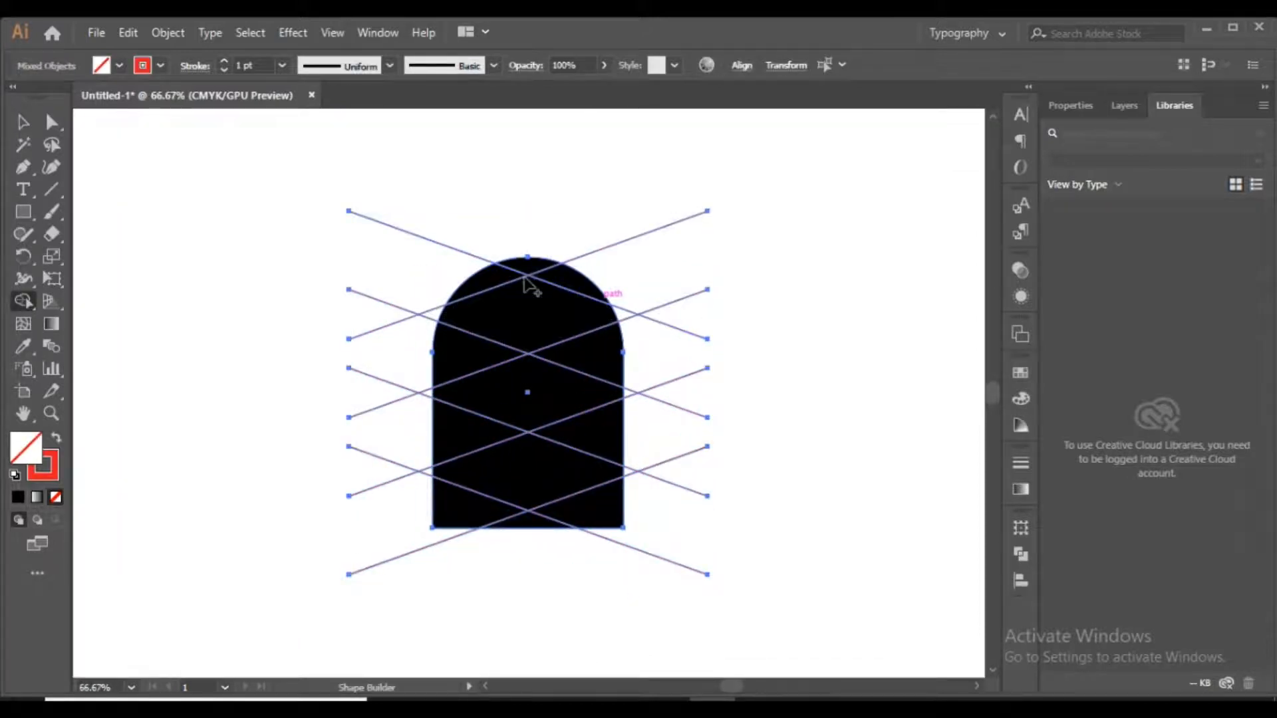
{"action": "mouse_move", "coordinate": [527, 282]}
{"action": "left_mouse_down"}
{"action": "mouse_move", "coordinate": [488, 279]}
{"action": "mouse_move", "coordinate": [585, 288]}
{"action": "left_mouse_up"}
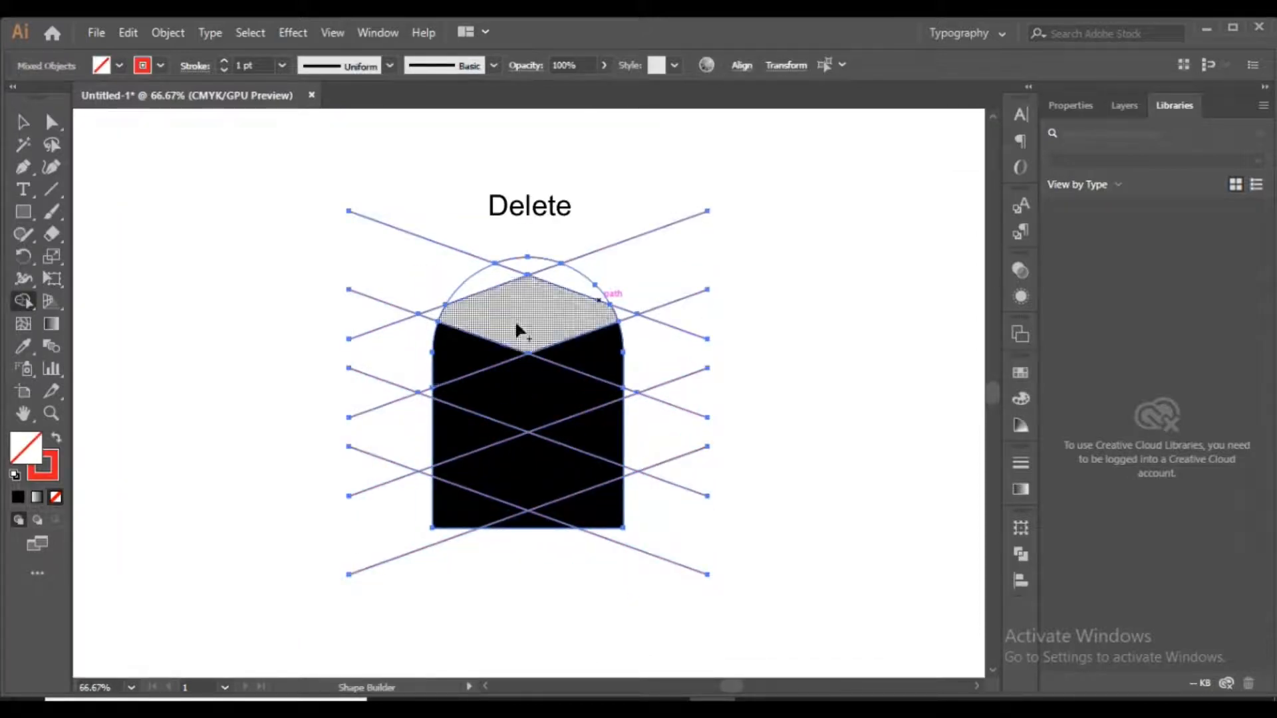
{"action": "mouse_move", "coordinate": [517, 331]}
{"action": "left_mouse_down"}
{"action": "mouse_move", "coordinate": [527, 362]}
{"action": "mouse_move", "coordinate": [584, 365]}
{"action": "mouse_move", "coordinate": [440, 444]}
{"action": "mouse_move", "coordinate": [627, 423]}
{"action": "mouse_move", "coordinate": [553, 457]}
{"action": "mouse_move", "coordinate": [513, 516]}
{"action": "mouse_move", "coordinate": [617, 521]}
{"action": "mouse_move", "coordinate": [530, 531]}
{"action": "mouse_move", "coordinate": [549, 549]}
{"action": "left_mouse_up"}
{"action": "left_click", "coordinate": [22, 122]}
{"action": "left_click", "coordinate": [199, 245]}
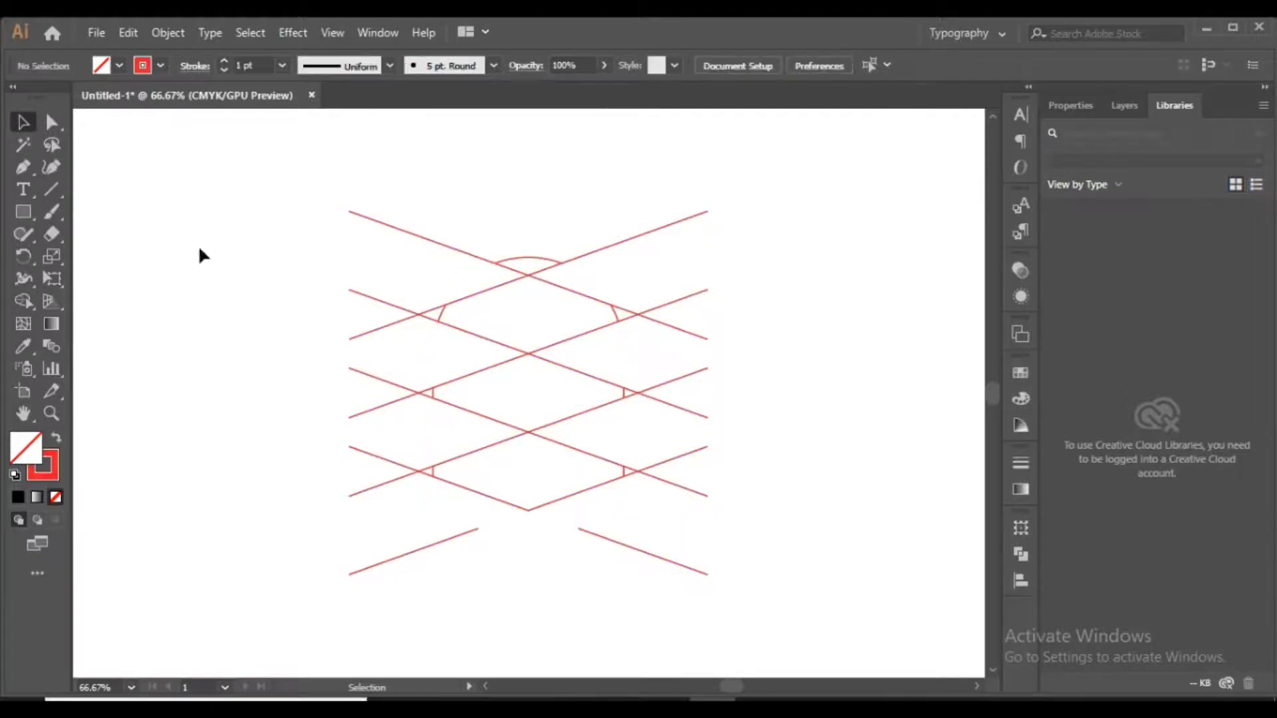
Ungroup the set of line pieces that includes the arch's top cap
{"action": "left_click_drag", "start_coordinate": [364, 198], "coordinate": [279, 469]}
{"action": "left_click", "coordinate": [279, 469]}
{"action": "key", "text": "ctrl+minus"}
{"action": "key", "text": "ctrl+minus"}
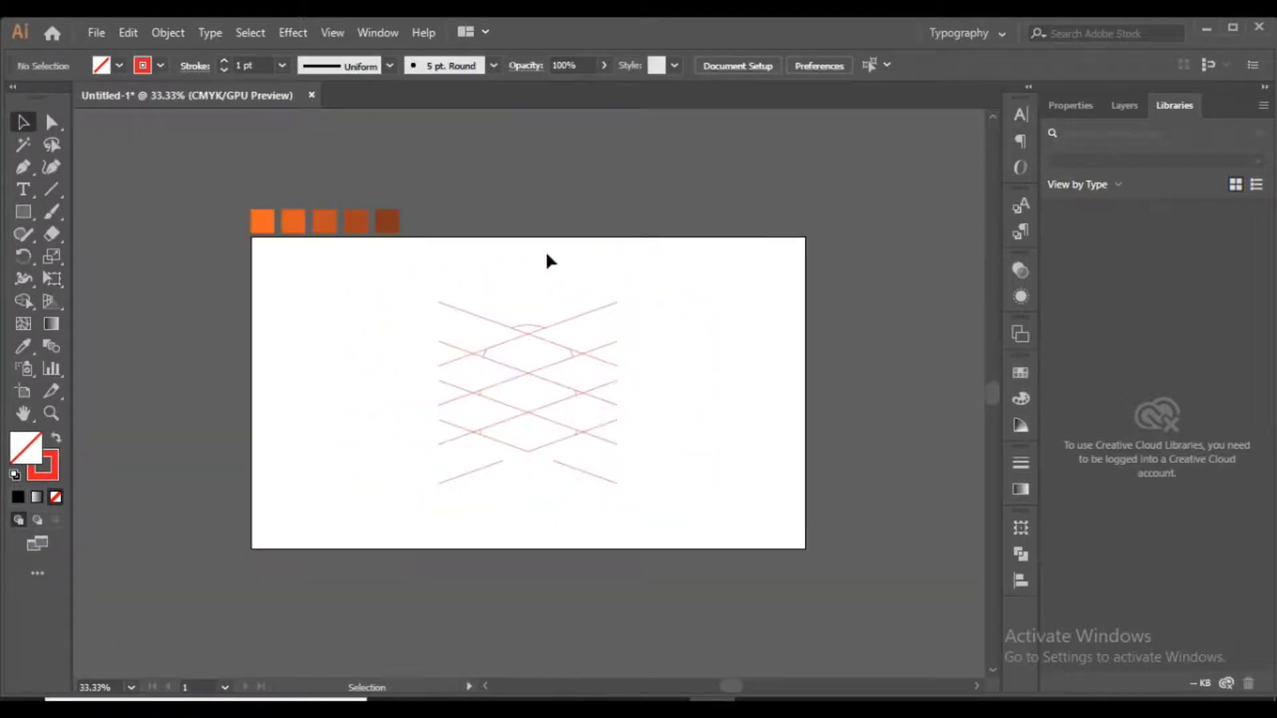
{"action": "key", "text": "ctrl+plus"}
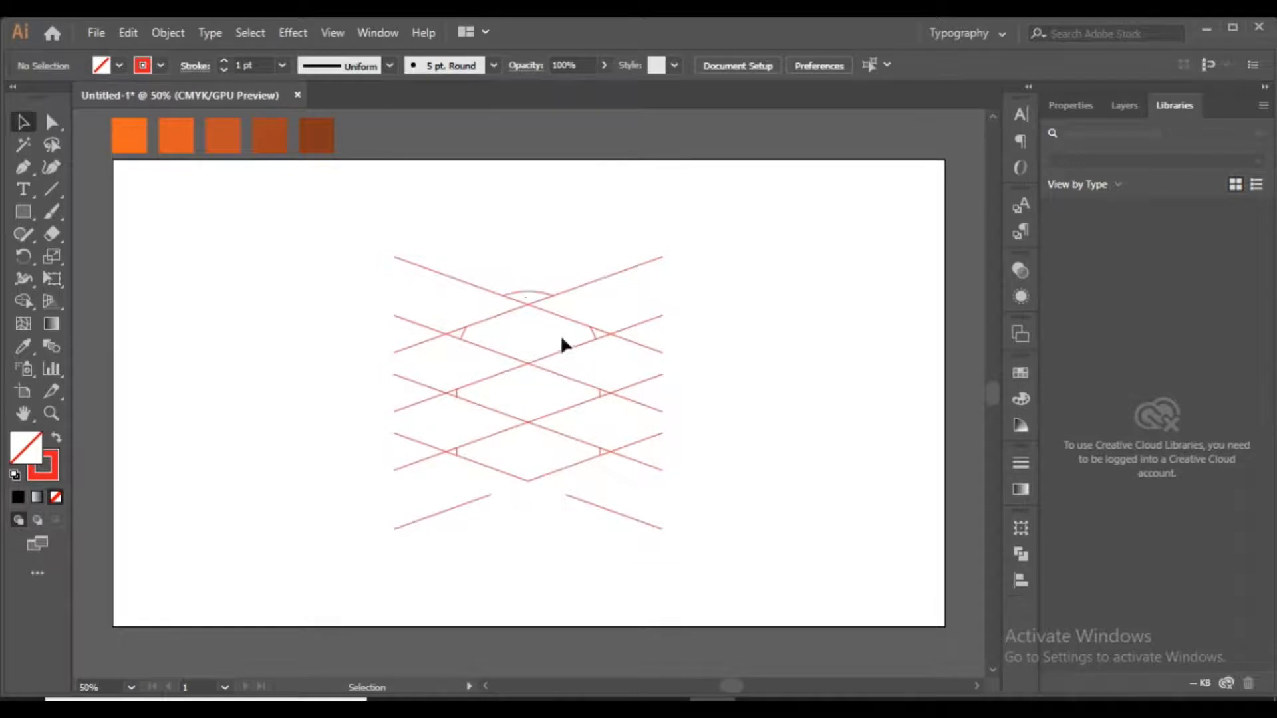
{"action": "left_click", "coordinate": [545, 297]}
{"action": "right_click", "coordinate": [535, 297]}
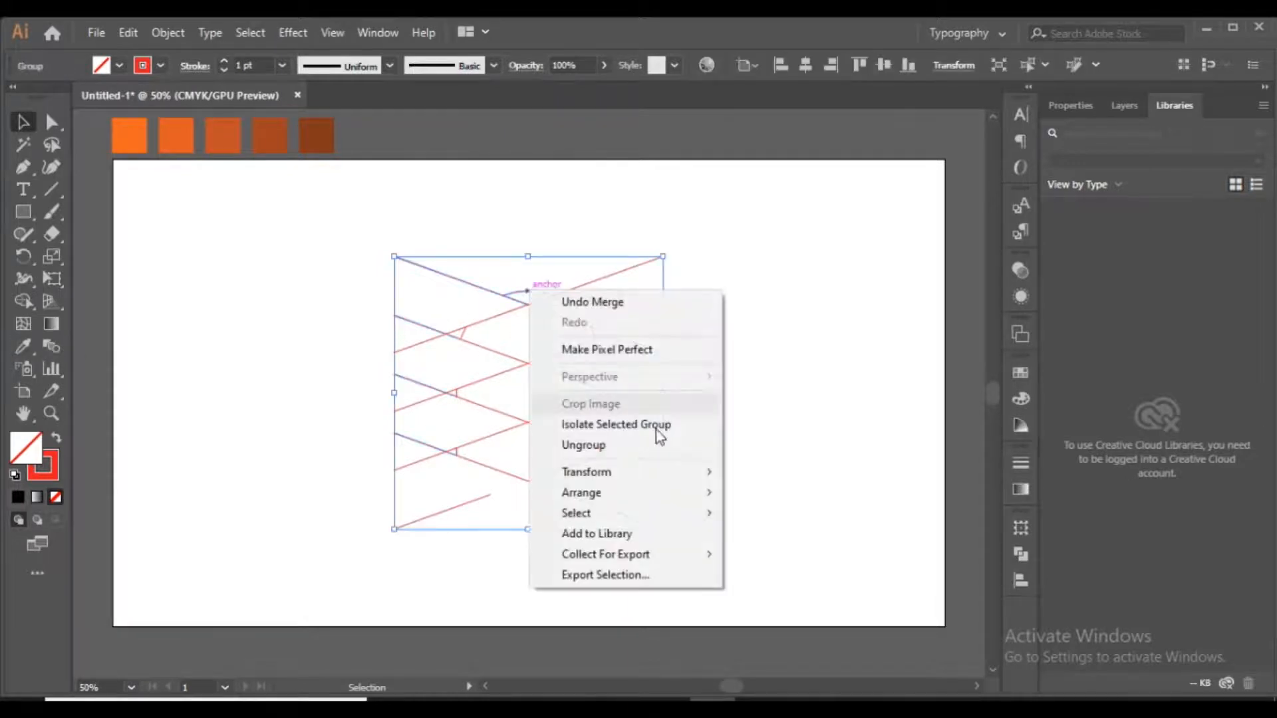
{"action": "left_click", "coordinate": [570, 445]}
{"action": "left_click", "coordinate": [755, 366]}
Fill the arch's top cap with the lightest orange sampled from the first swatch above the artboard
{"action": "left_click", "coordinate": [518, 294]}
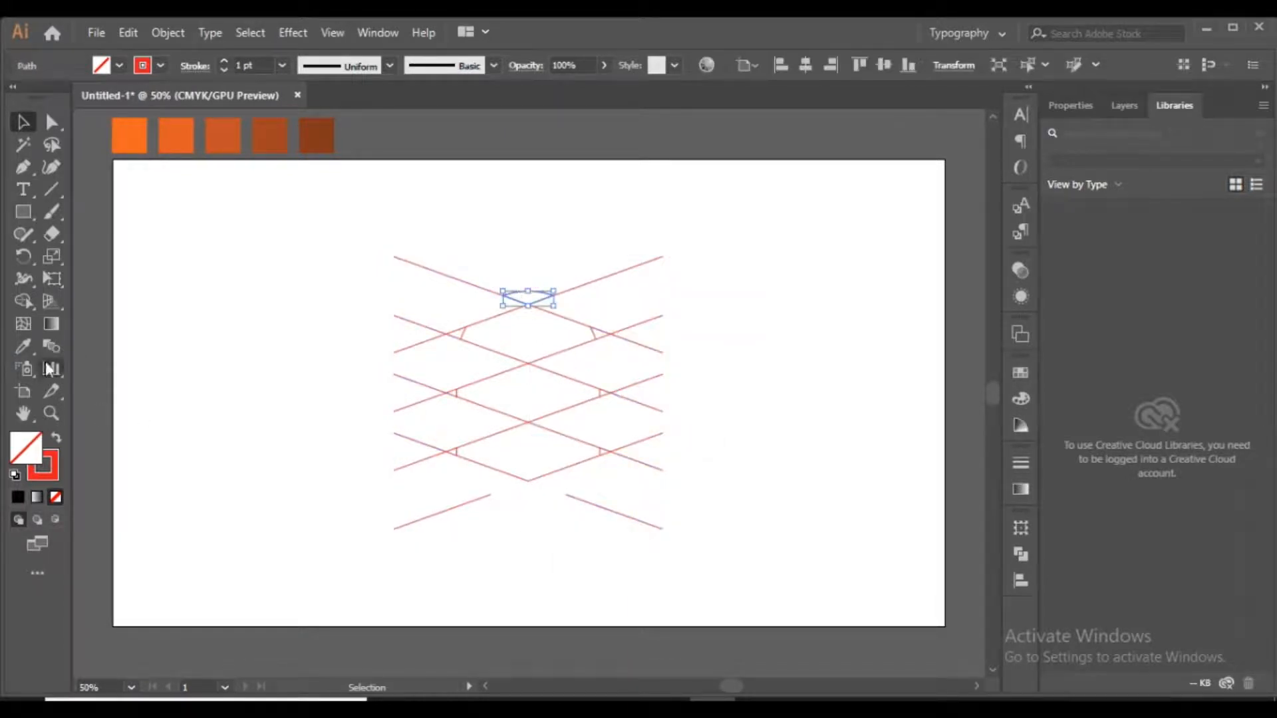
{"action": "key", "text": "i"}
{"action": "left_click", "coordinate": [137, 136]}
{"action": "left_click", "coordinate": [35, 119]}
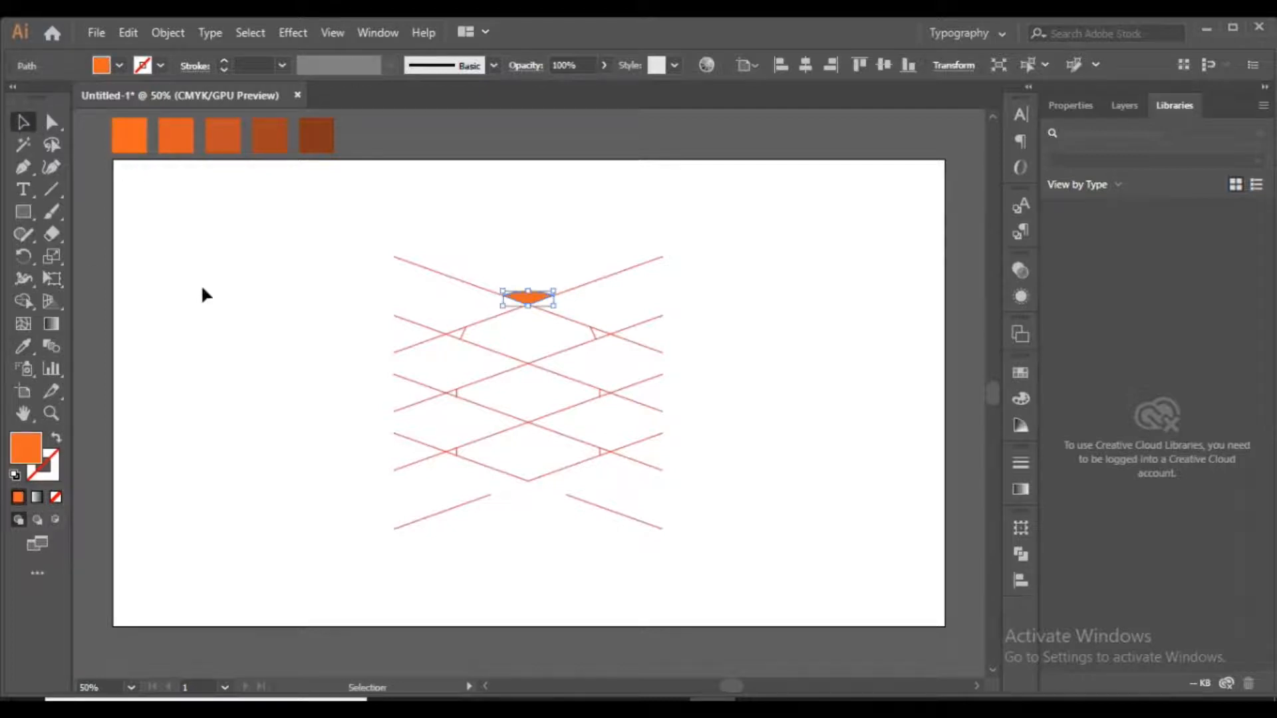
{"action": "left_click", "coordinate": [201, 284]}
Fill the two curved pieces on either side below the top cap with the second orange swatch
{"action": "left_click", "coordinate": [476, 313]}
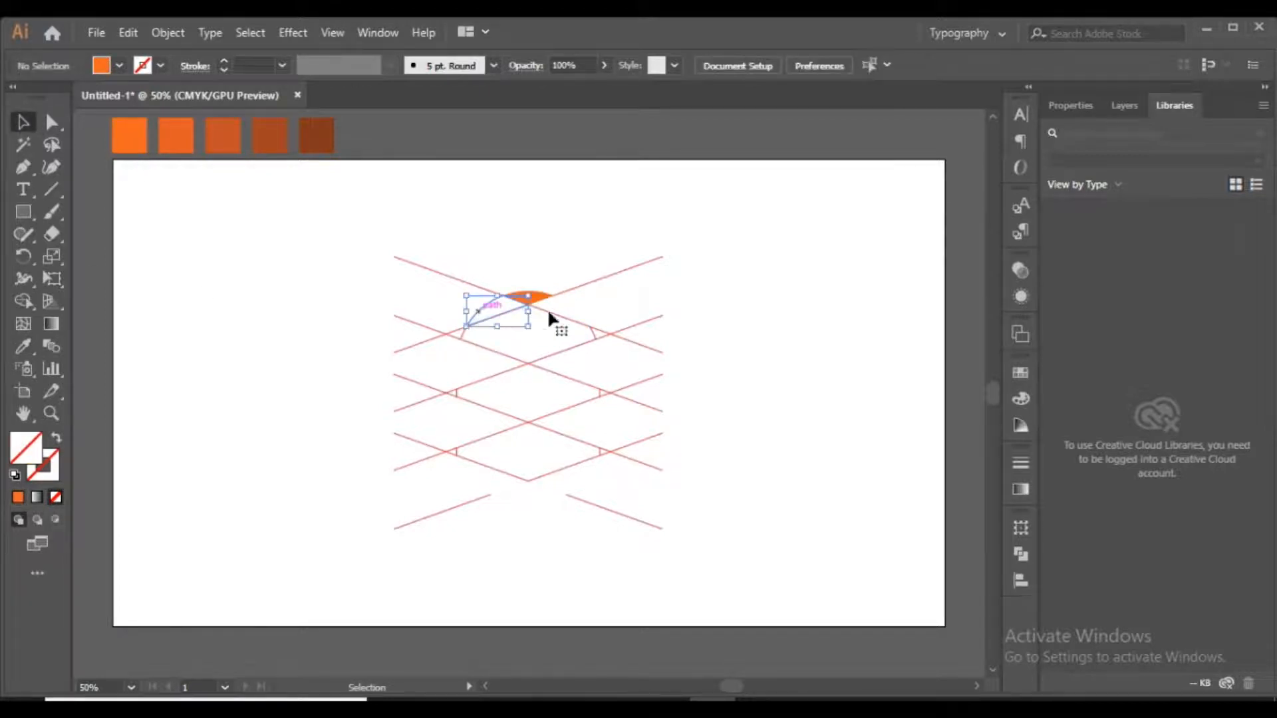
{"action": "left_click", "coordinate": [572, 306], "text": "shift"}
{"action": "key", "text": "i"}
{"action": "left_click", "coordinate": [180, 139]}
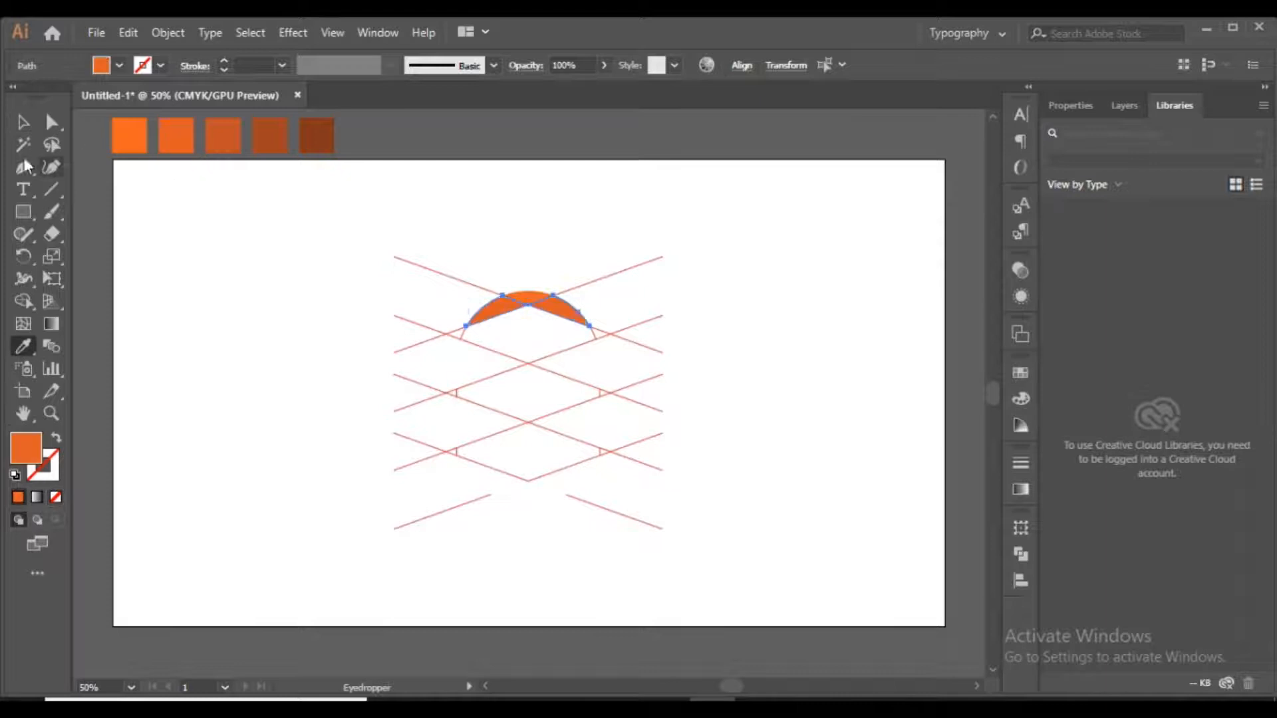
{"action": "key", "text": "v"}
{"action": "left_click", "coordinate": [657, 374]}
Ungroup the remaining group of line pieces that contains the arch's central pieces
{"action": "left_click", "coordinate": [591, 335]}
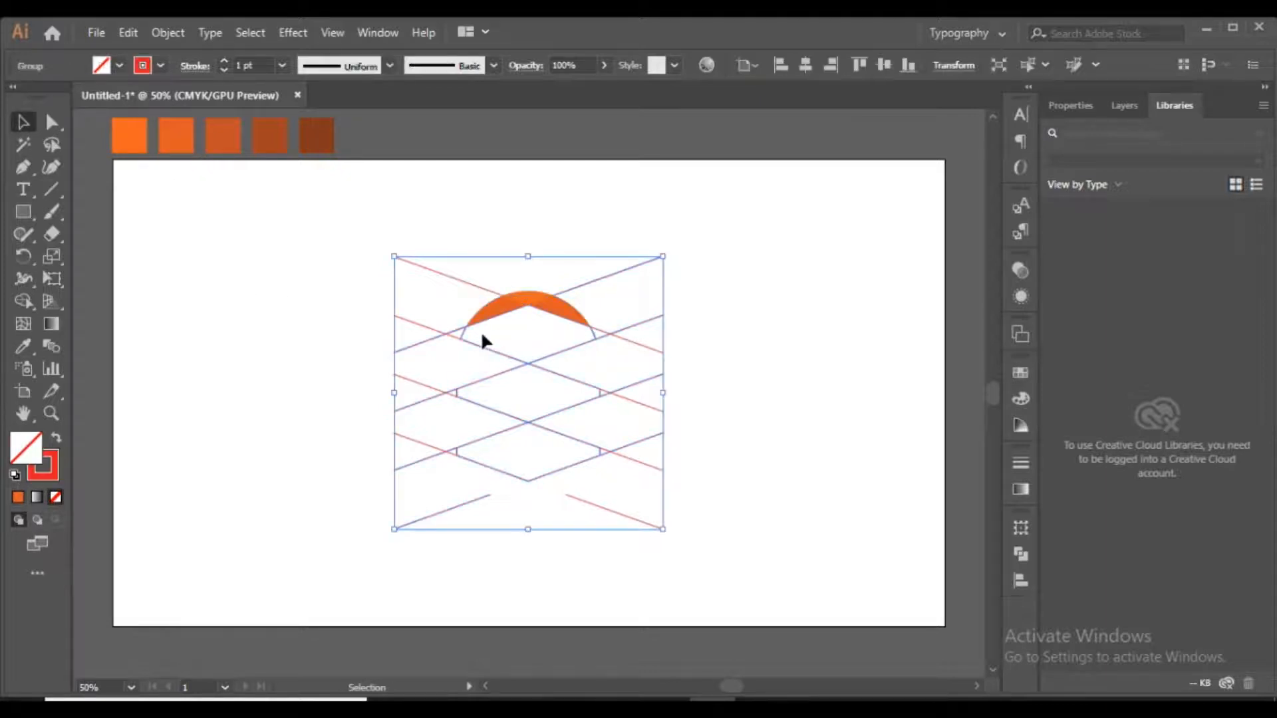
{"action": "right_click", "coordinate": [481, 333]}
{"action": "left_click", "coordinate": [553, 489]}
{"action": "left_click", "coordinate": [791, 393]}
Fill the central piece below the top slivers with the third, darker orange swatch
{"action": "left_click", "coordinate": [585, 340]}
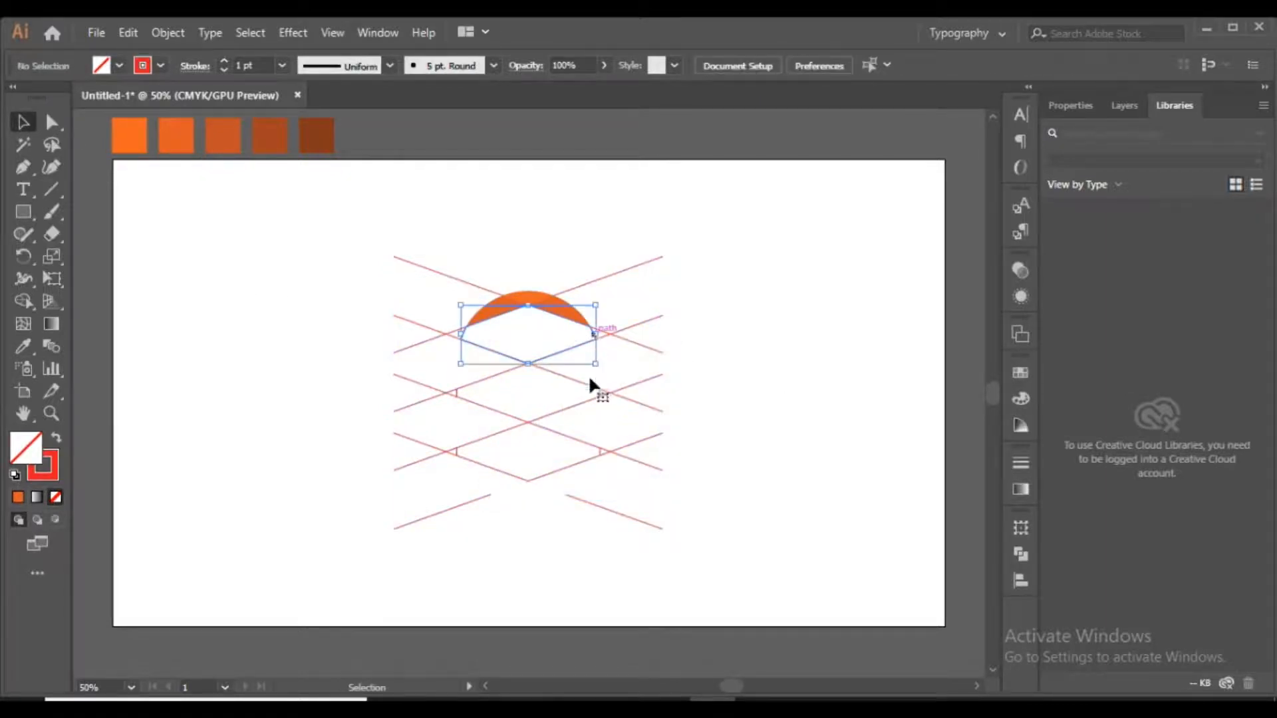
{"action": "key", "text": "i"}
{"action": "left_click", "coordinate": [223, 137]}
{"action": "key", "text": "v"}
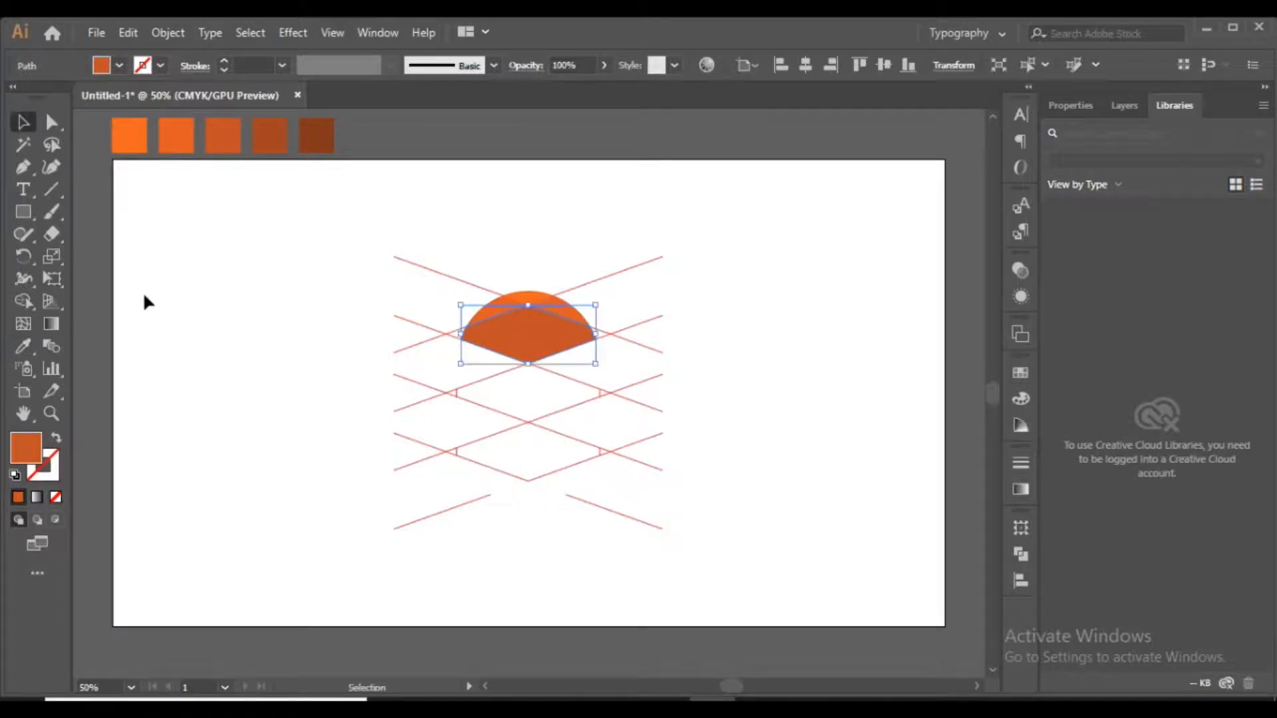
{"action": "left_click", "coordinate": [143, 291]}
Fill the two side pieces below the upper central piece with the fourth orange swatch
{"action": "left_click", "coordinate": [456, 363]}
{"action": "left_click", "coordinate": [599, 365], "text": "shift"}
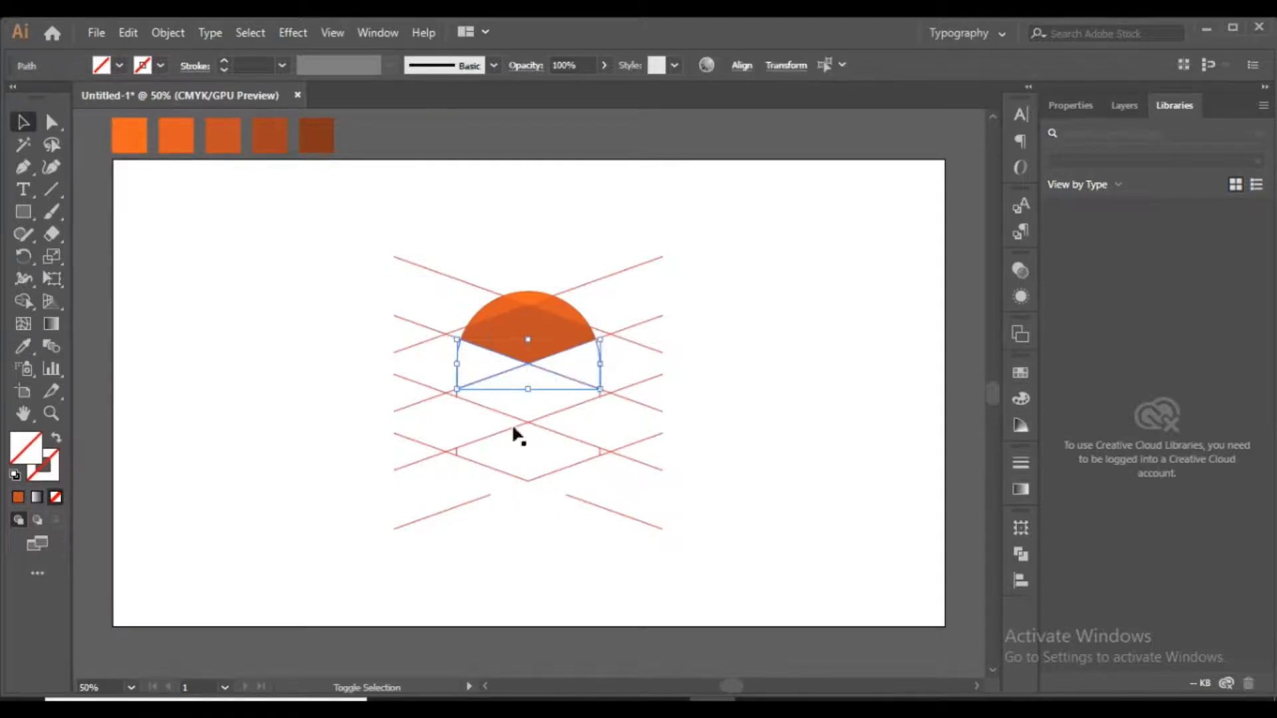
{"action": "left_click", "coordinate": [23, 346]}
{"action": "left_click", "coordinate": [270, 136]}
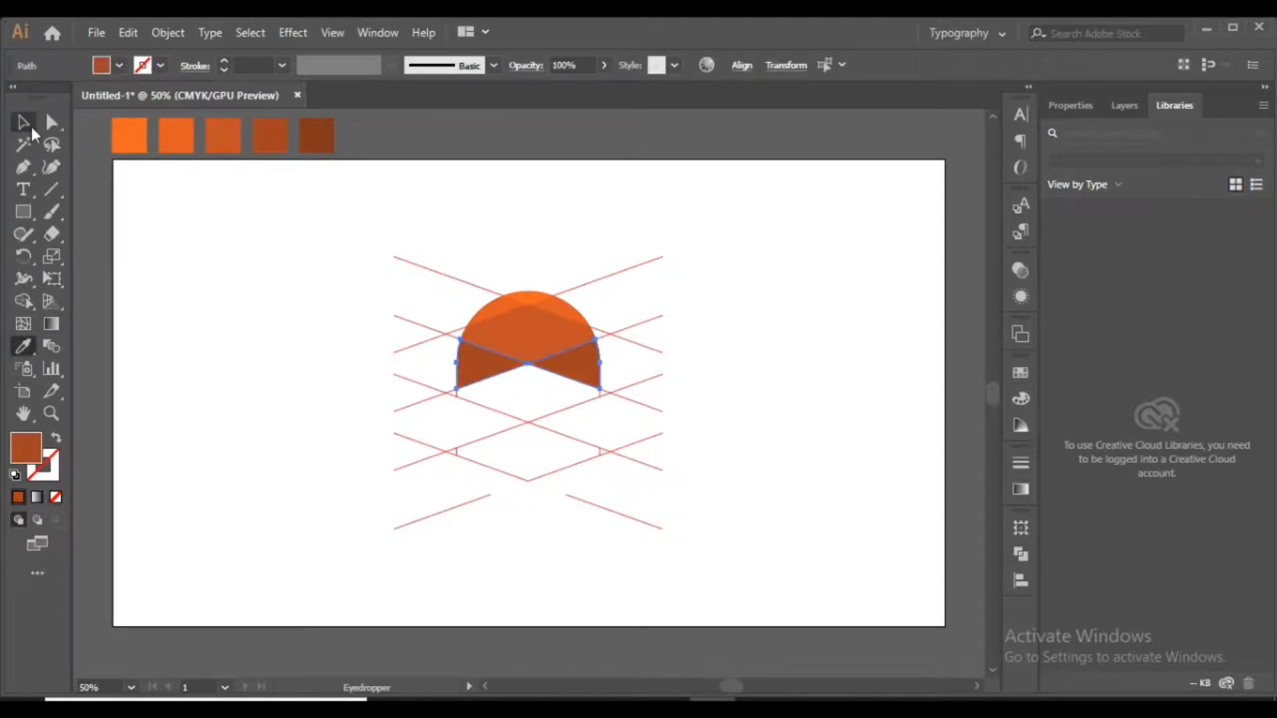
{"action": "left_click", "coordinate": [30, 128]}
{"action": "left_click", "coordinate": [185, 308]}
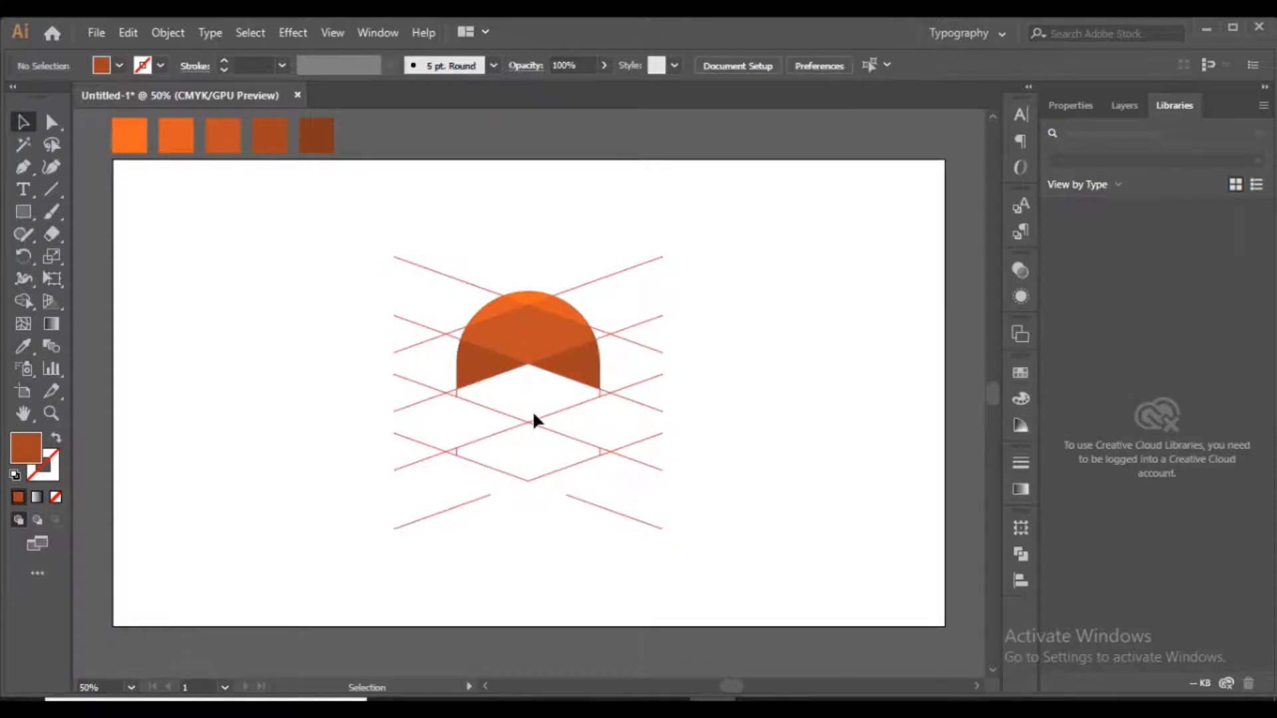
Fill the arch's middle diamond piece with the fifth, darkest swatch above the artboard
{"action": "left_click", "coordinate": [601, 399]}
{"action": "left_click", "coordinate": [23, 346]}
{"action": "left_click", "coordinate": [318, 130]}
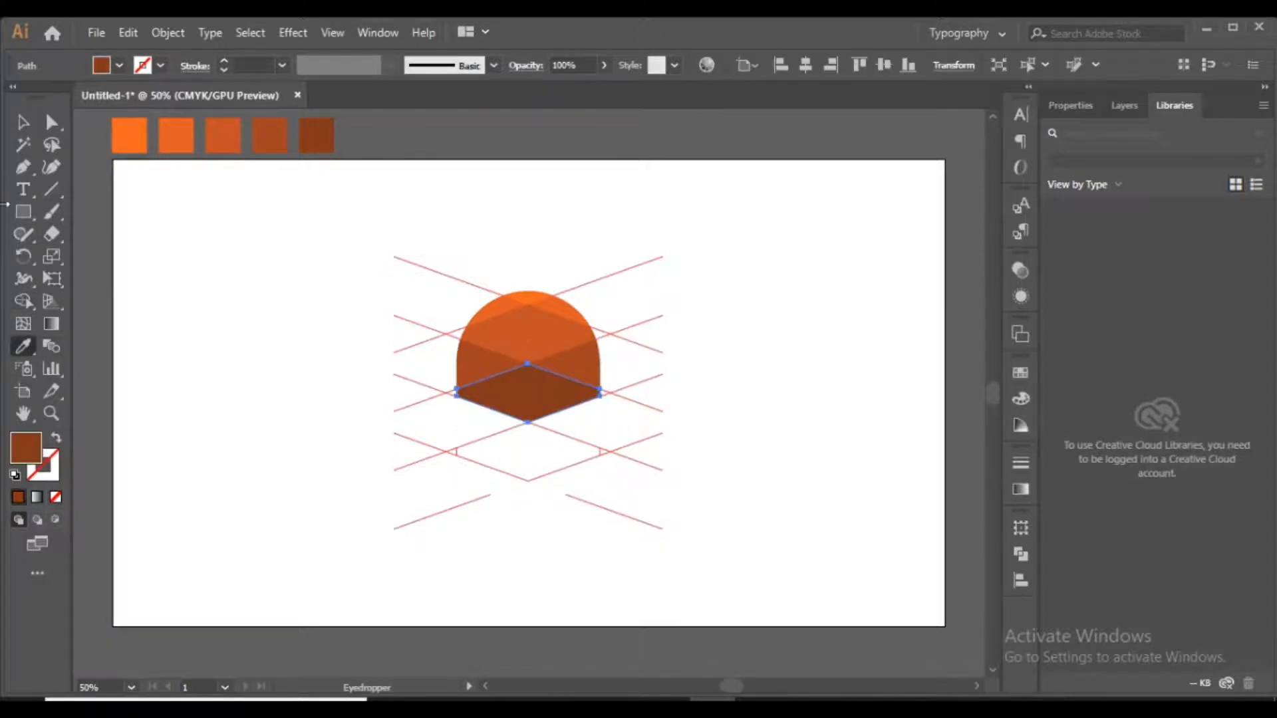
{"action": "left_click", "coordinate": [23, 121]}
{"action": "left_click", "coordinate": [188, 291]}
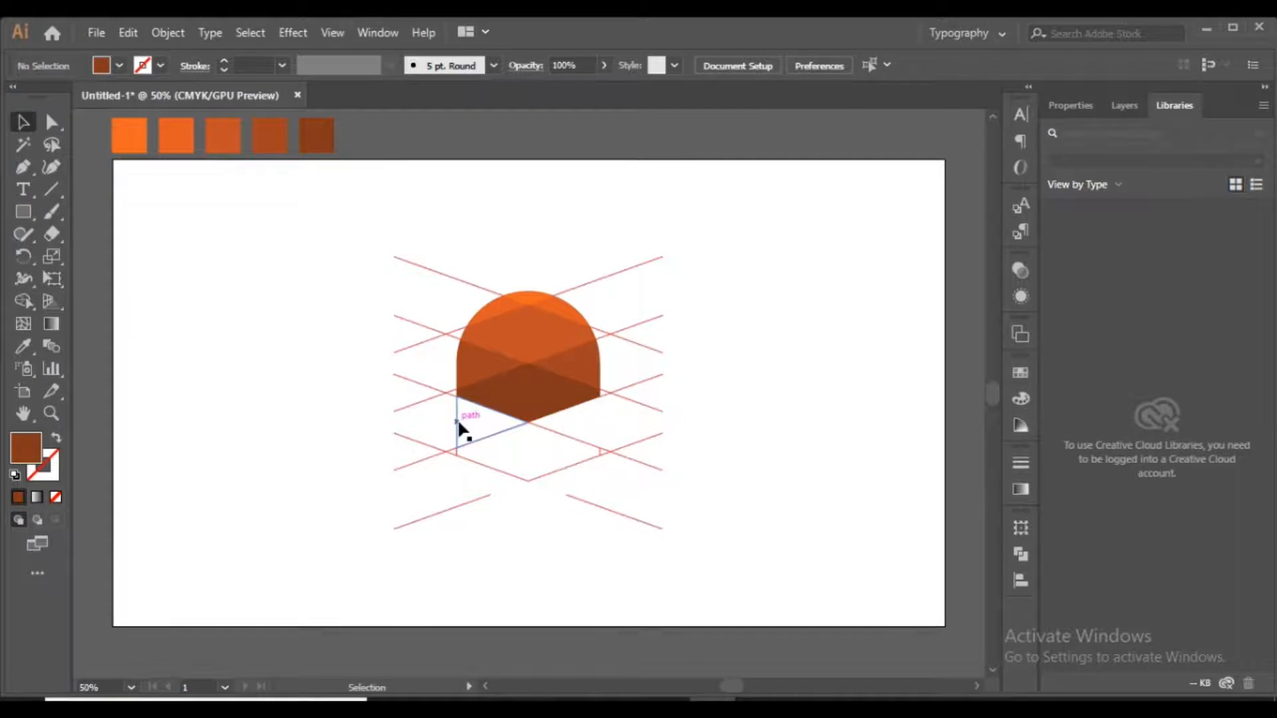
Fill the two side pieces below the dark middle diamond with the brownish orange sampled from the side pieces above it
{"action": "left_click", "coordinate": [462, 429]}
{"action": "left_click", "coordinate": [600, 419], "text": "shift"}
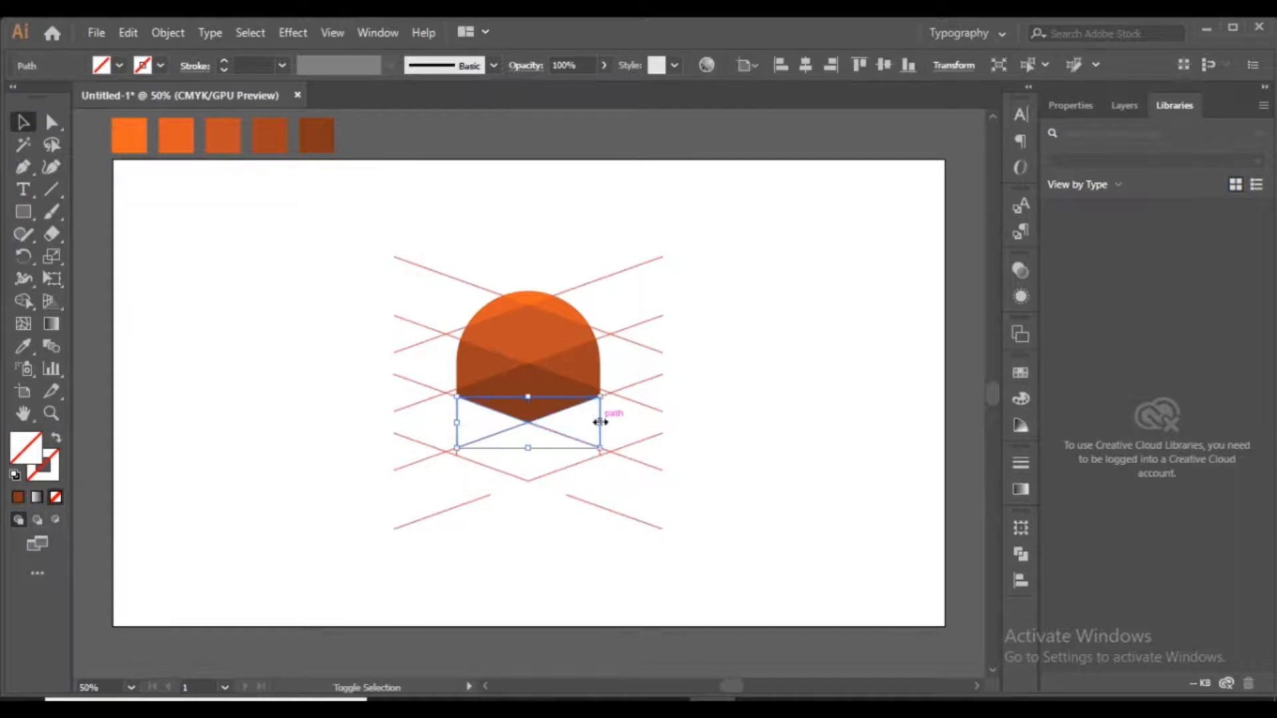
{"action": "left_click", "coordinate": [23, 347]}
{"action": "left_click", "coordinate": [518, 294]}
{"action": "left_click", "coordinate": [581, 360]}
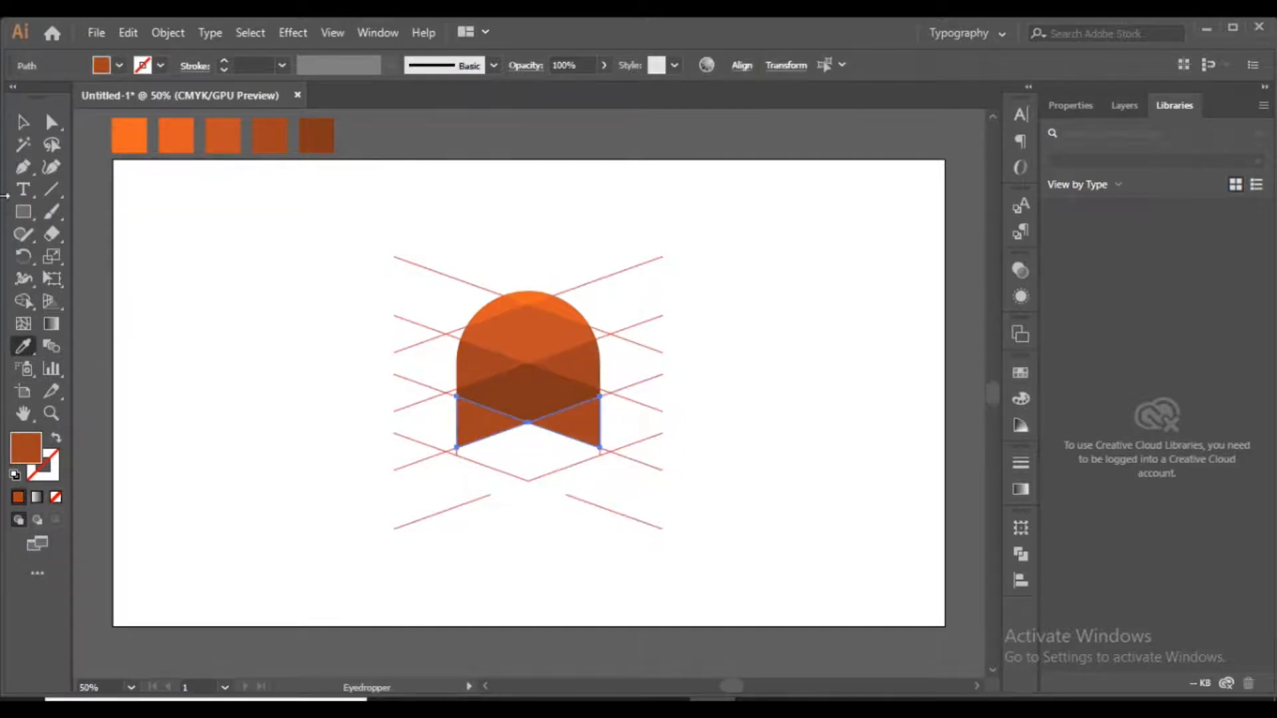
{"action": "left_click", "coordinate": [24, 122]}
{"action": "left_click", "coordinate": [562, 491]}
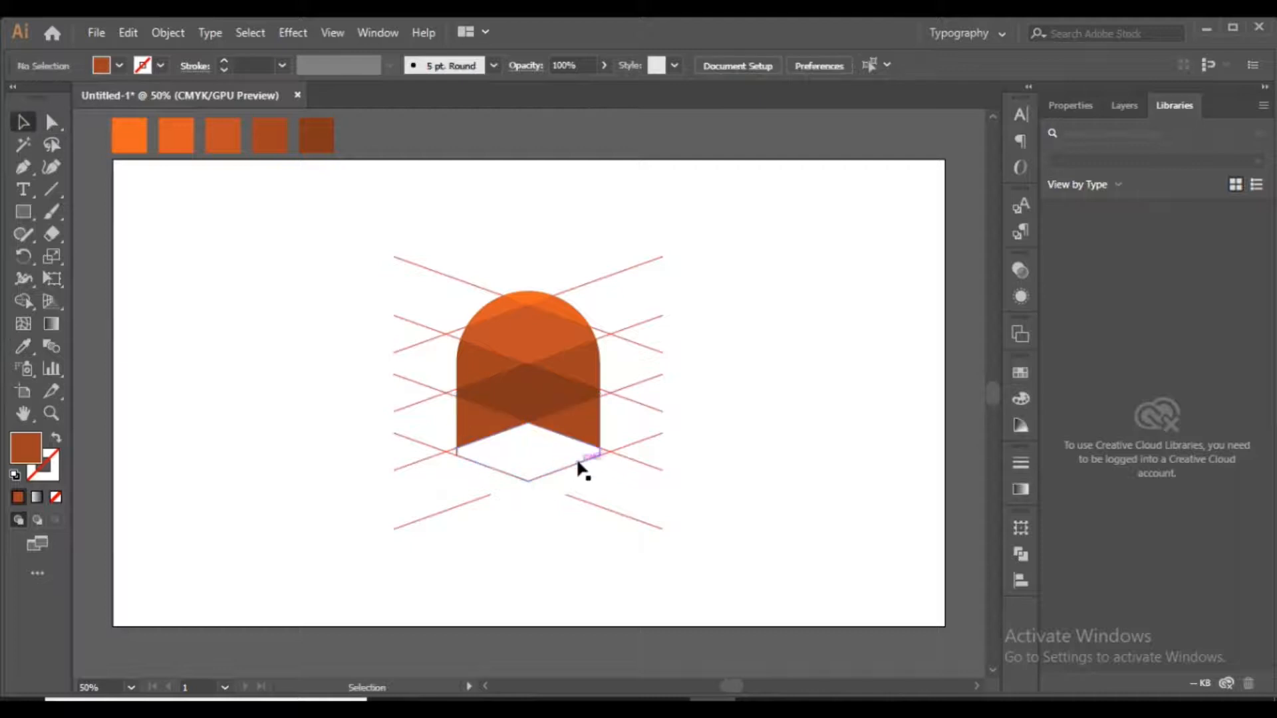
Fill the lower central piece beneath the middle diamond with the third orange, sampled from the upper central piece
{"action": "left_click", "coordinate": [604, 459]}
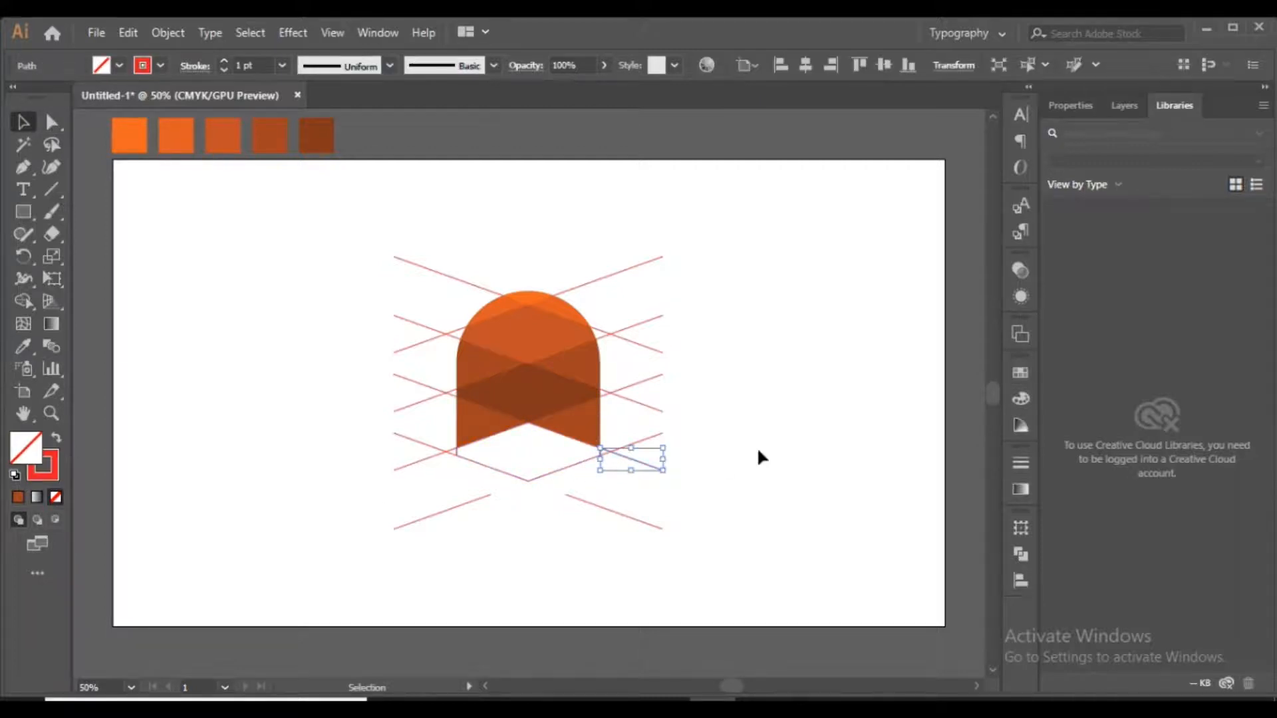
{"action": "key", "text": "Delete"}
{"action": "key", "text": "ctrl+equal"}
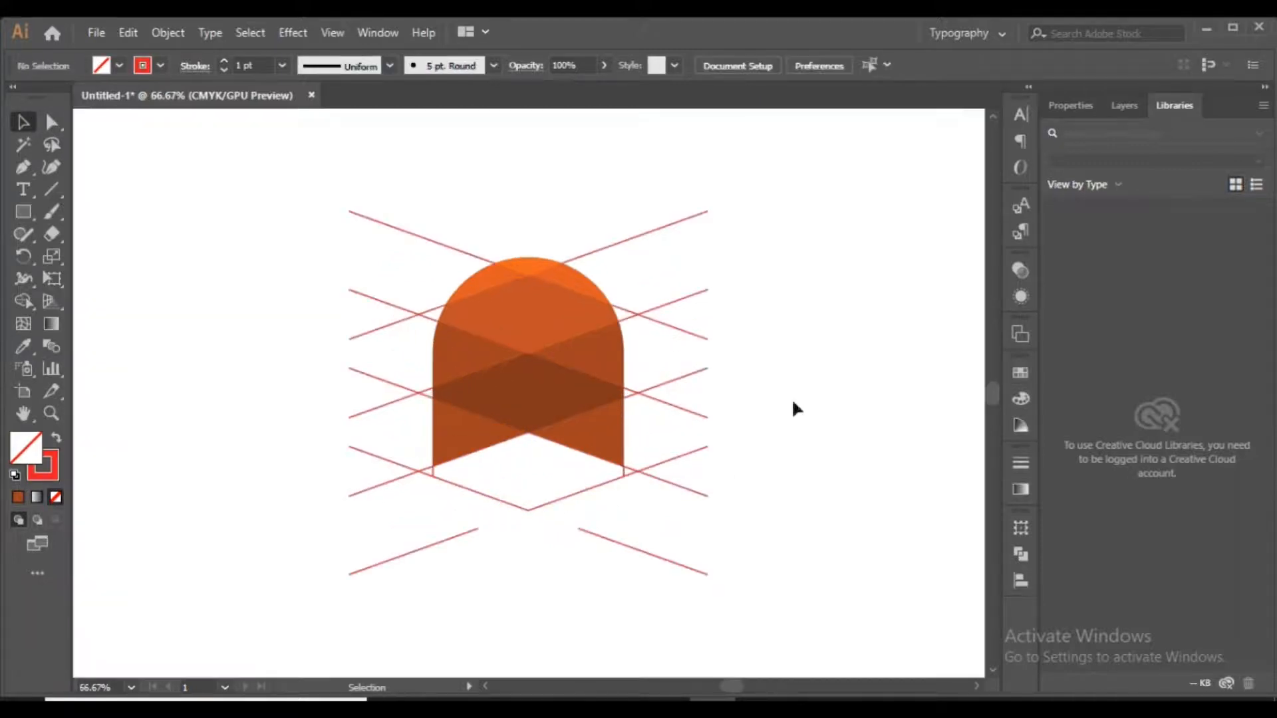
{"action": "left_click", "coordinate": [623, 469]}
{"action": "left_click", "coordinate": [23, 347]}
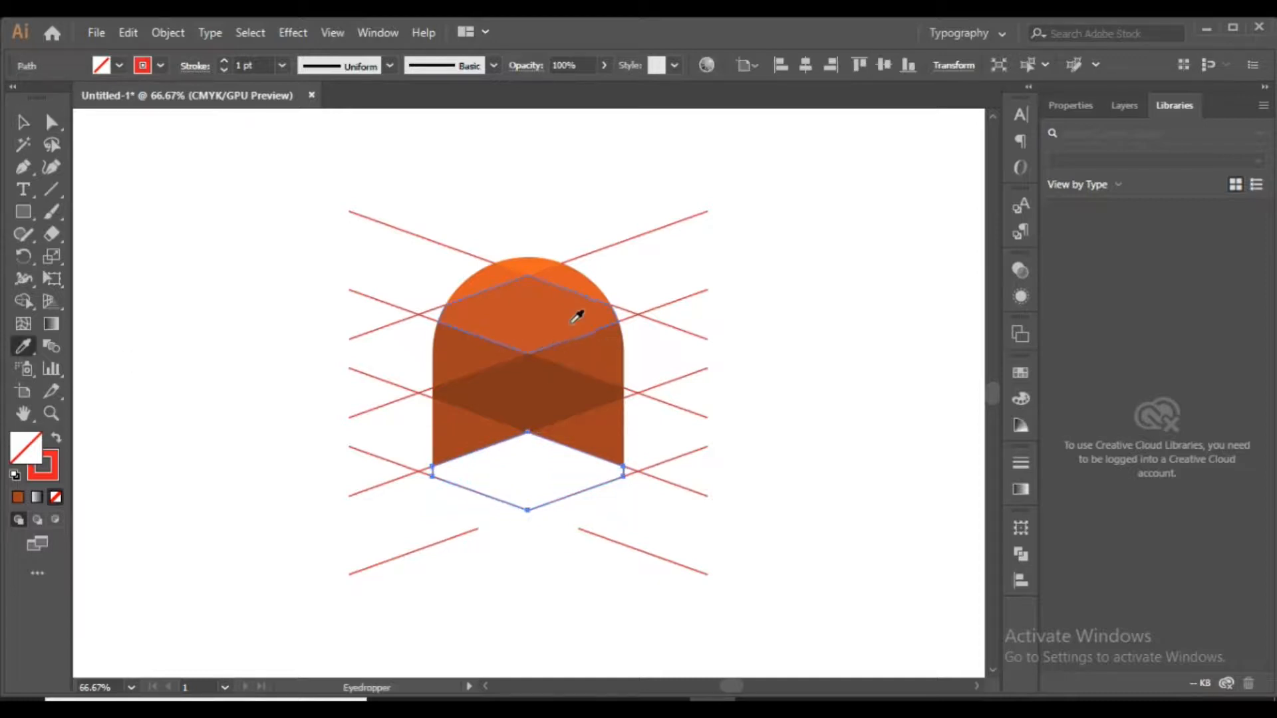
{"action": "left_click", "coordinate": [573, 321]}
{"action": "left_click", "coordinate": [23, 123]}
{"action": "left_click", "coordinate": [149, 245]}
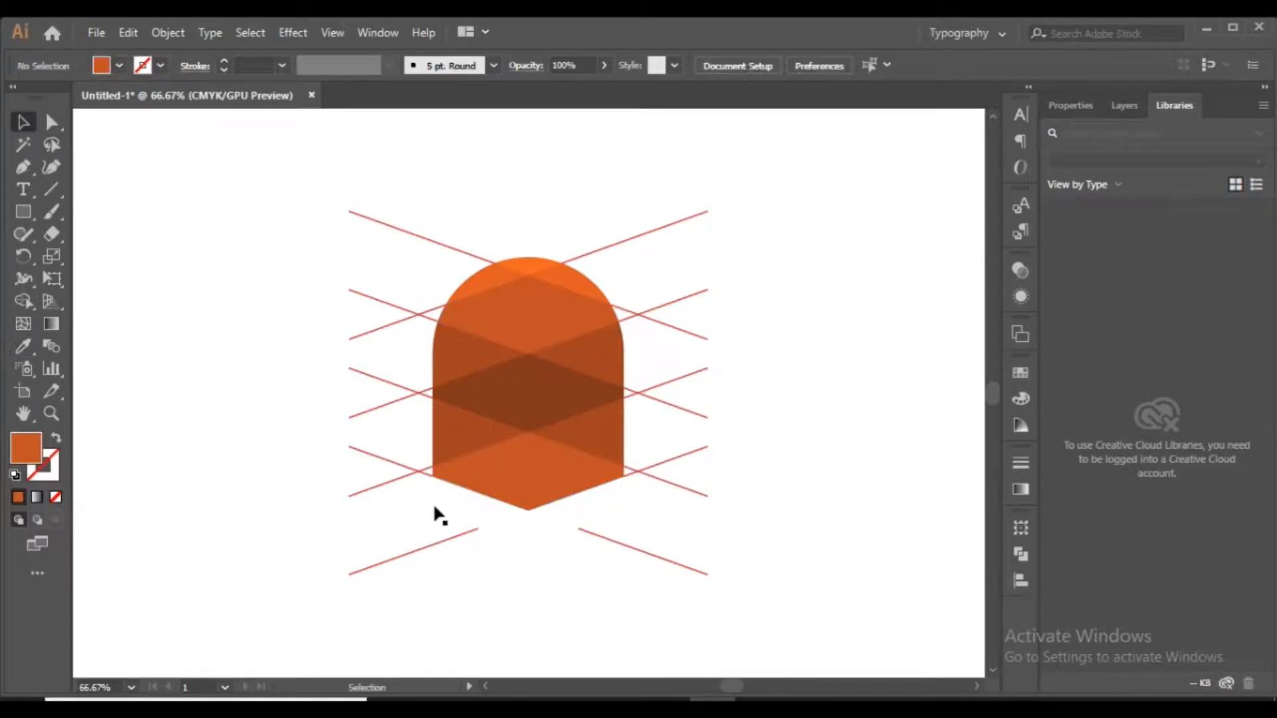
Fill the two bottom corner pieces of the arch with the second orange, sampled from the curved slivers below the top cap
{"action": "left_click", "coordinate": [433, 509]}
{"action": "left_click", "coordinate": [640, 504], "text": "shift"}
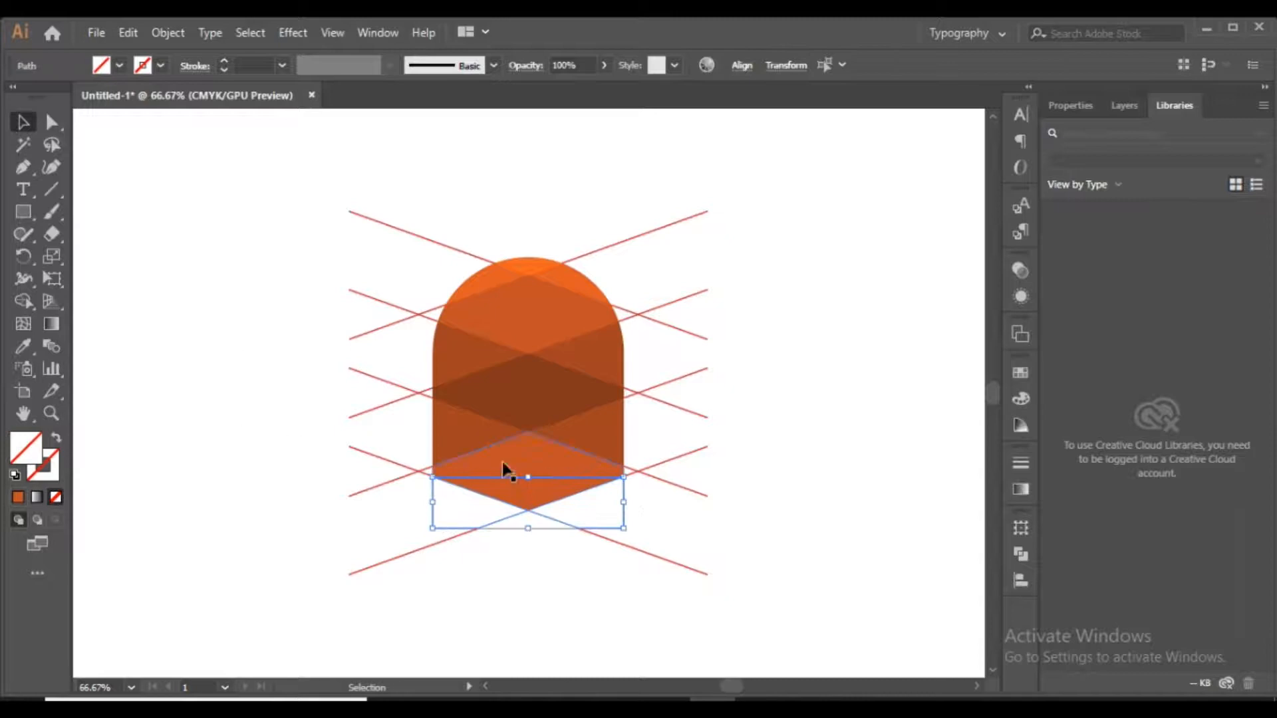
{"action": "left_click", "coordinate": [23, 347]}
{"action": "left_click", "coordinate": [553, 285]}
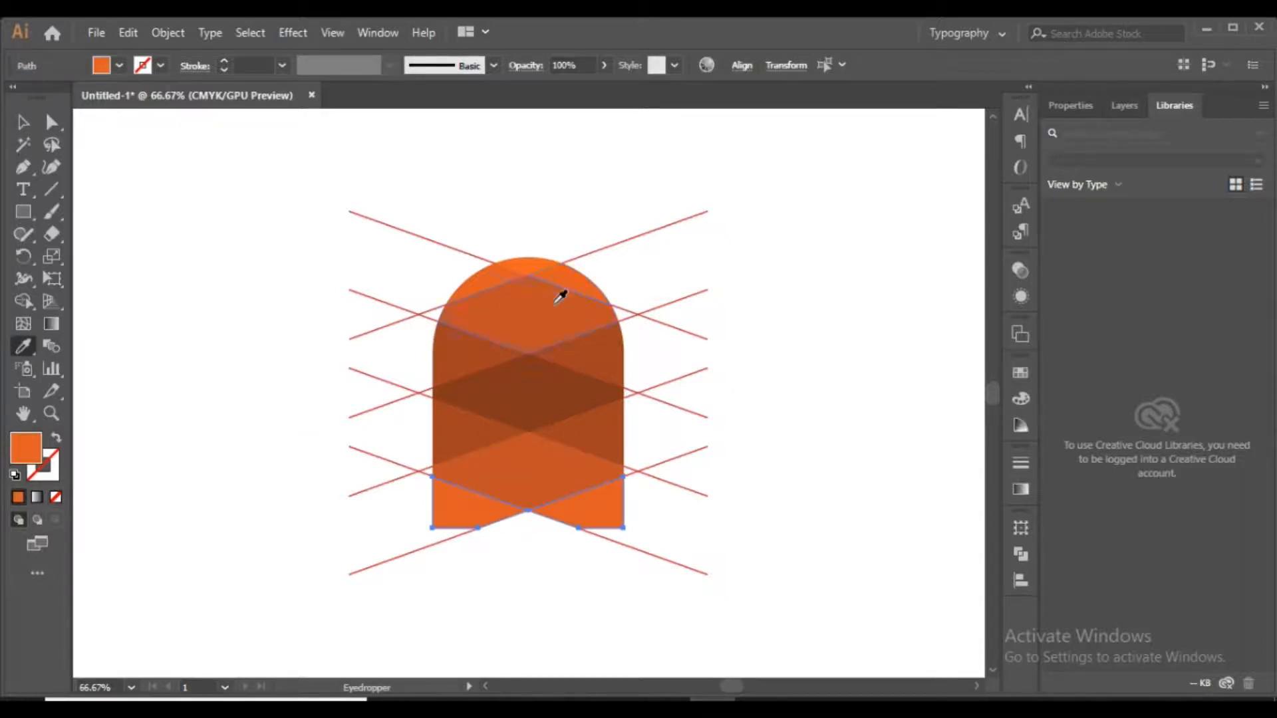
{"action": "left_click", "coordinate": [25, 123]}
{"action": "key", "text": "ctrl+shift+a"}
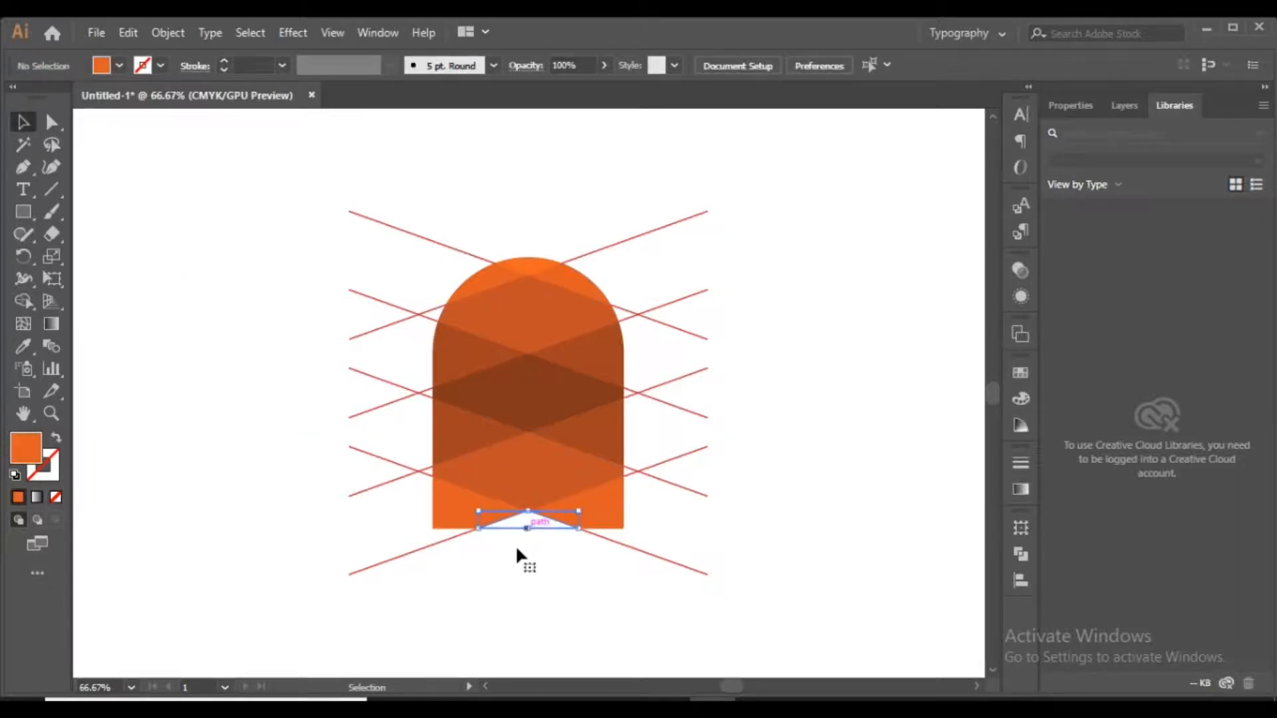
Fill the small triangle at the middle of the arch's base with the lightest orange, sampled from the top cap
{"action": "key", "text": "i"}
{"action": "left_click", "coordinate": [528, 257]}
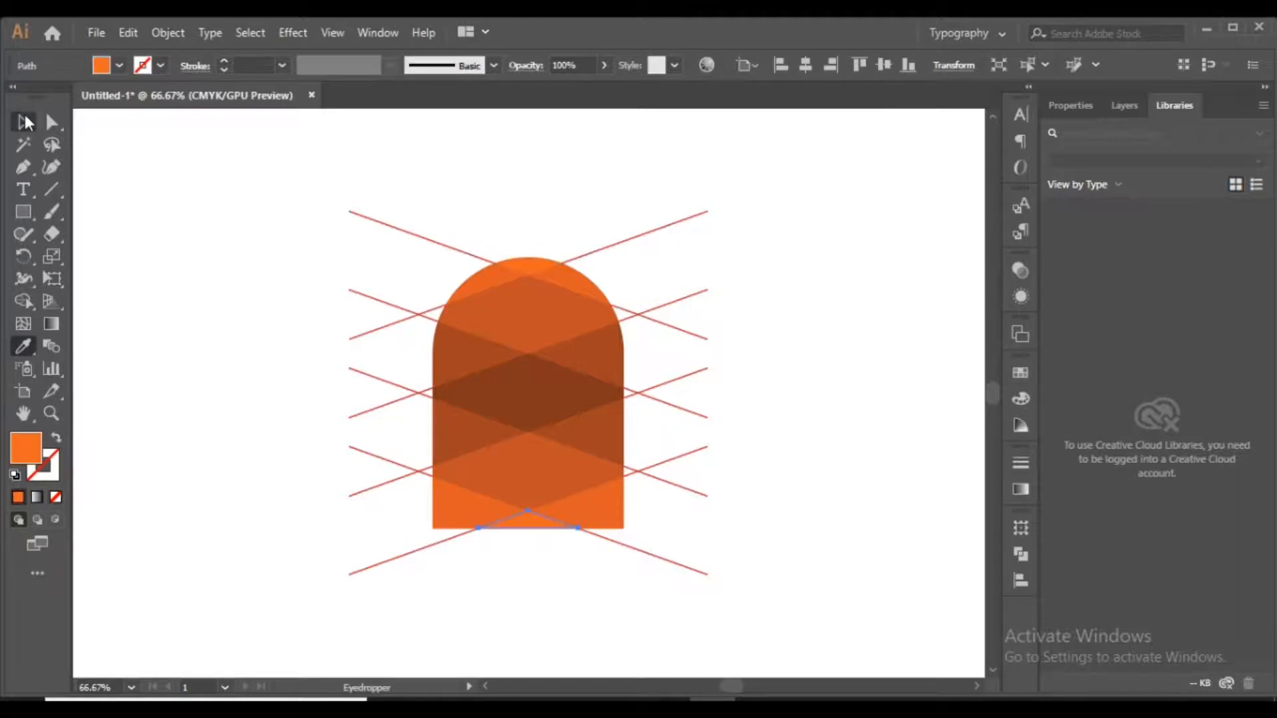
{"action": "left_click", "coordinate": [25, 123]}
{"action": "left_click", "coordinate": [241, 225]}
Delete the leftover red line segments sticking out on both sides of the arch
{"action": "left_click_drag", "start_coordinate": [390, 525], "coordinate": [397, 599]}
{"action": "key", "text": "Delete"}
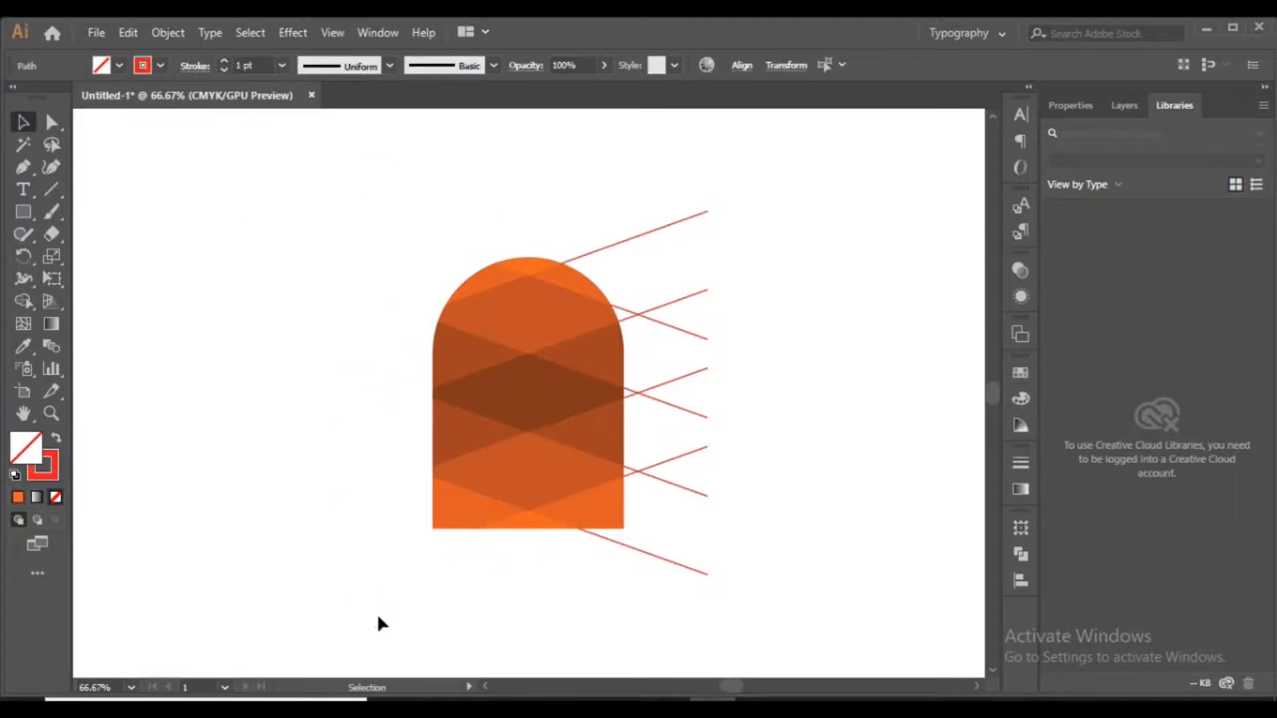
{"action": "left_click_drag", "start_coordinate": [741, 185], "coordinate": [675, 613]}
{"action": "key", "text": "Delete"}
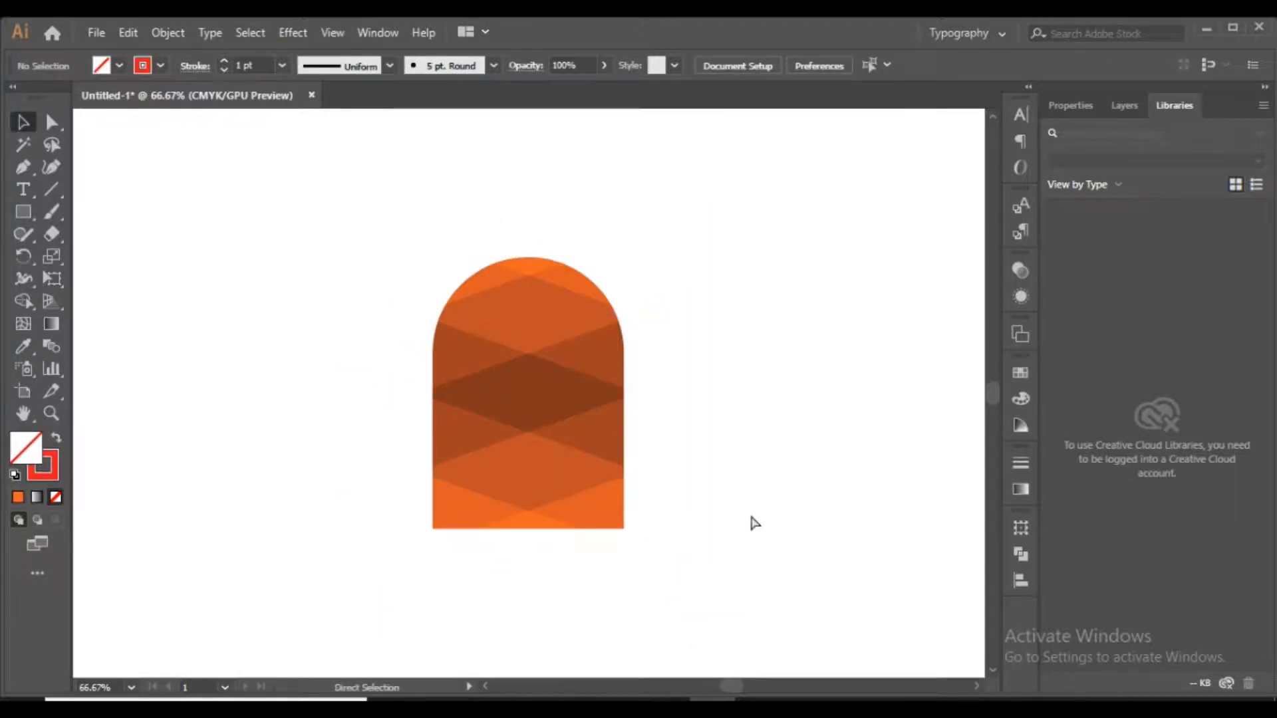
Move all the arch's colored pieces together to the right part of the artboard and select any leftovers in the vacated area
{"action": "key", "text": "ctrl+minus"}
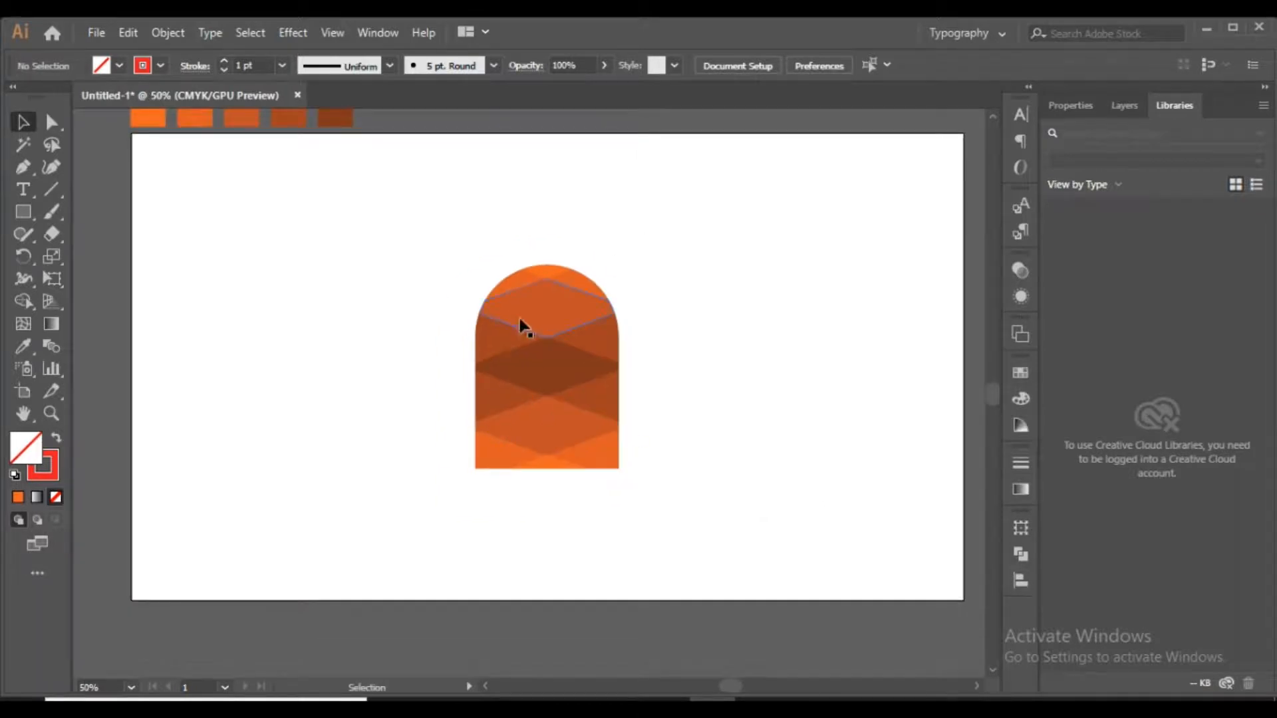
{"action": "left_click", "coordinate": [526, 281]}
{"action": "left_click", "coordinate": [508, 284], "text": "shift"}
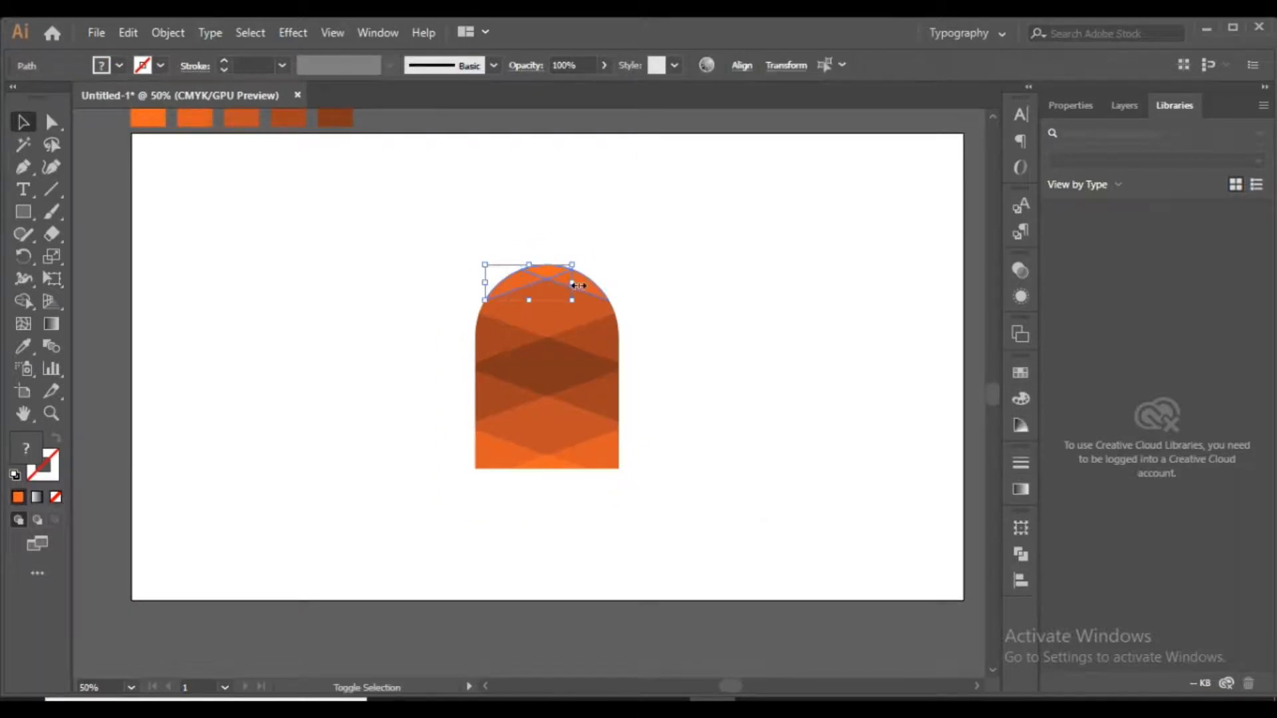
{"action": "left_click", "coordinate": [506, 337], "text": "shift"}
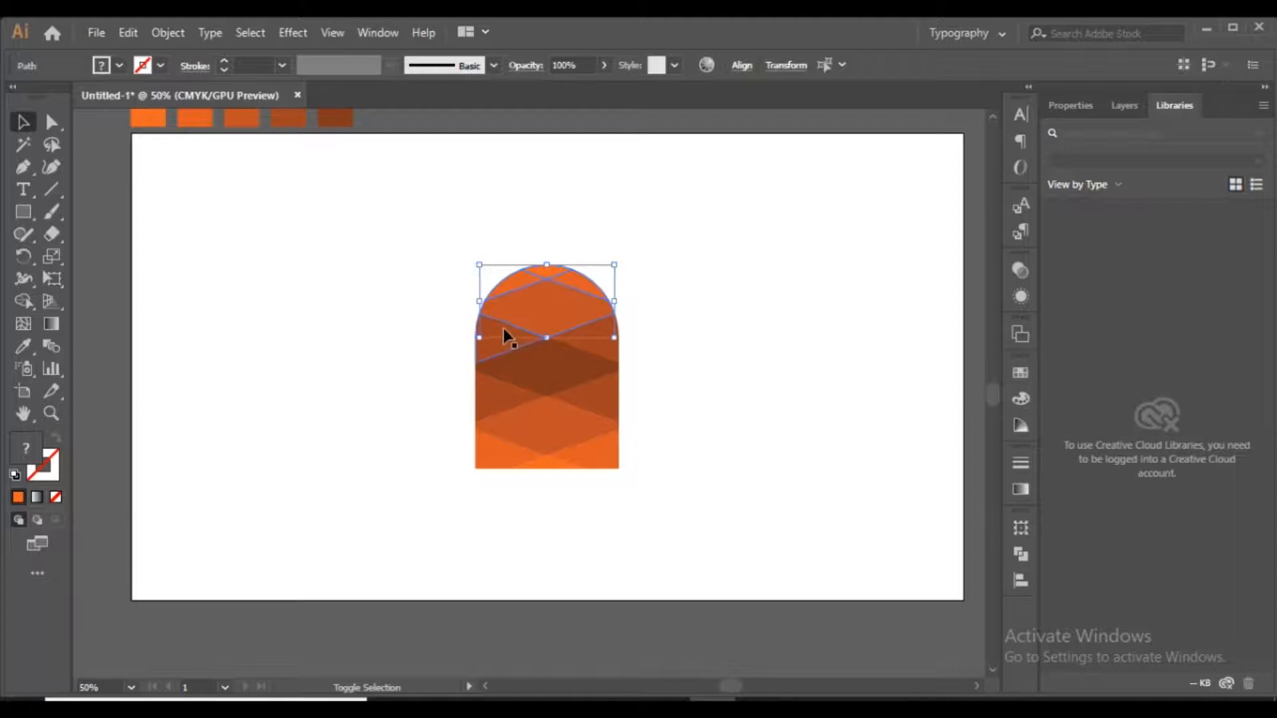
{"action": "left_click", "coordinate": [586, 327], "text": "shift"}
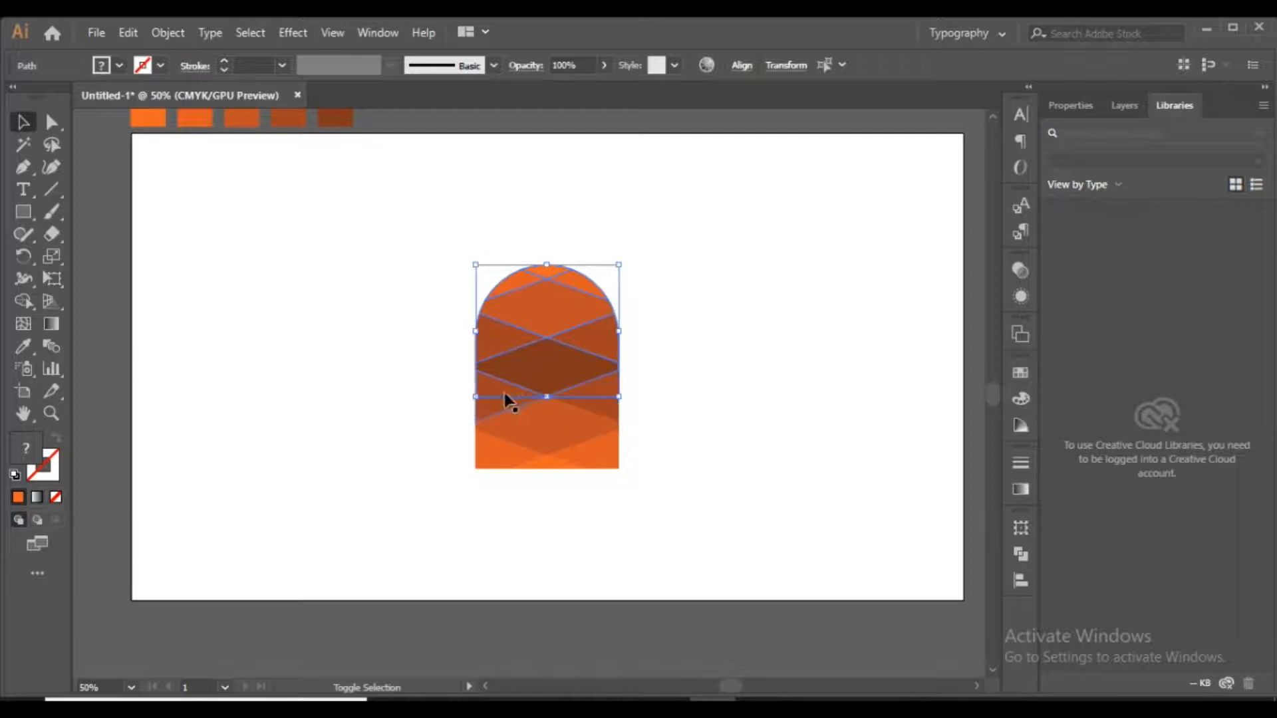
{"action": "left_click", "coordinate": [493, 456], "text": "shift"}
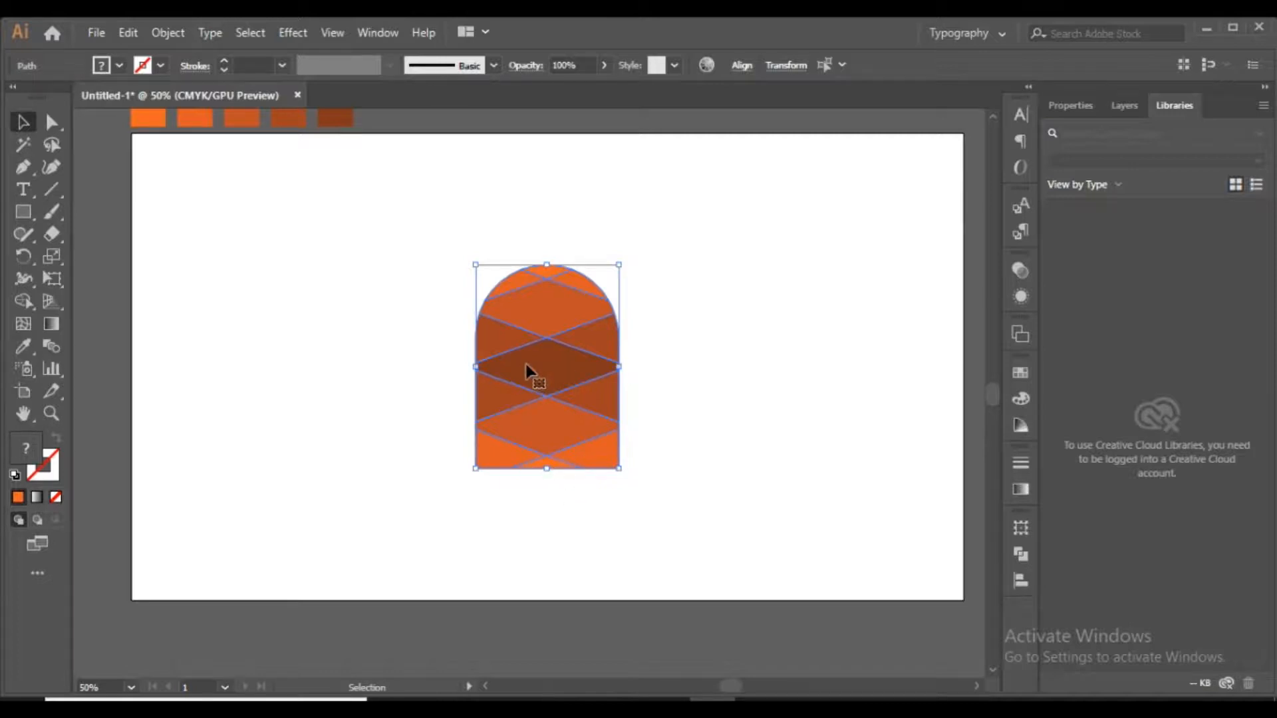
{"action": "left_click_drag", "start_coordinate": [525, 369], "coordinate": [774, 369]}
{"action": "left_click_drag", "start_coordinate": [461, 248], "coordinate": [627, 509]}
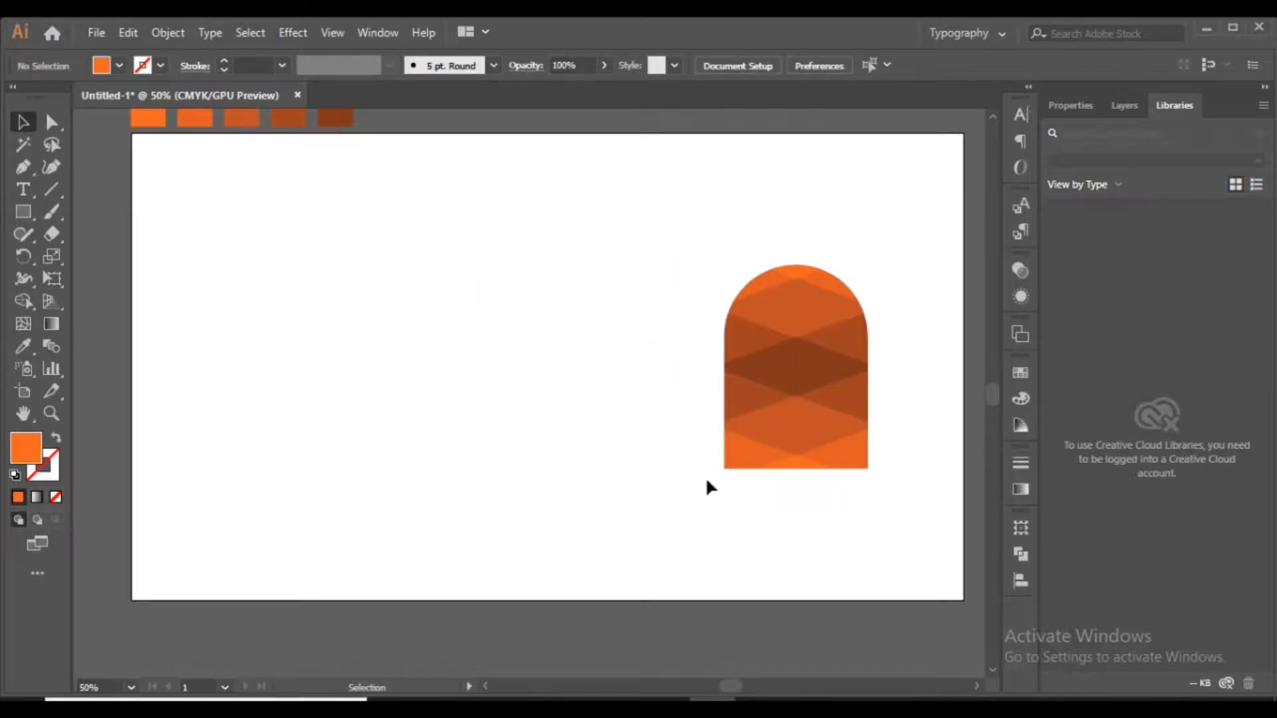
Select the whole arch and move it back to the middle of the artboard
{"action": "left_click_drag", "start_coordinate": [887, 234], "coordinate": [745, 518]}
{"action": "left_click_drag", "start_coordinate": [795, 363], "coordinate": [471, 356]}
{"action": "left_click", "coordinate": [808, 316]}
{"action": "left_click", "coordinate": [725, 290]}
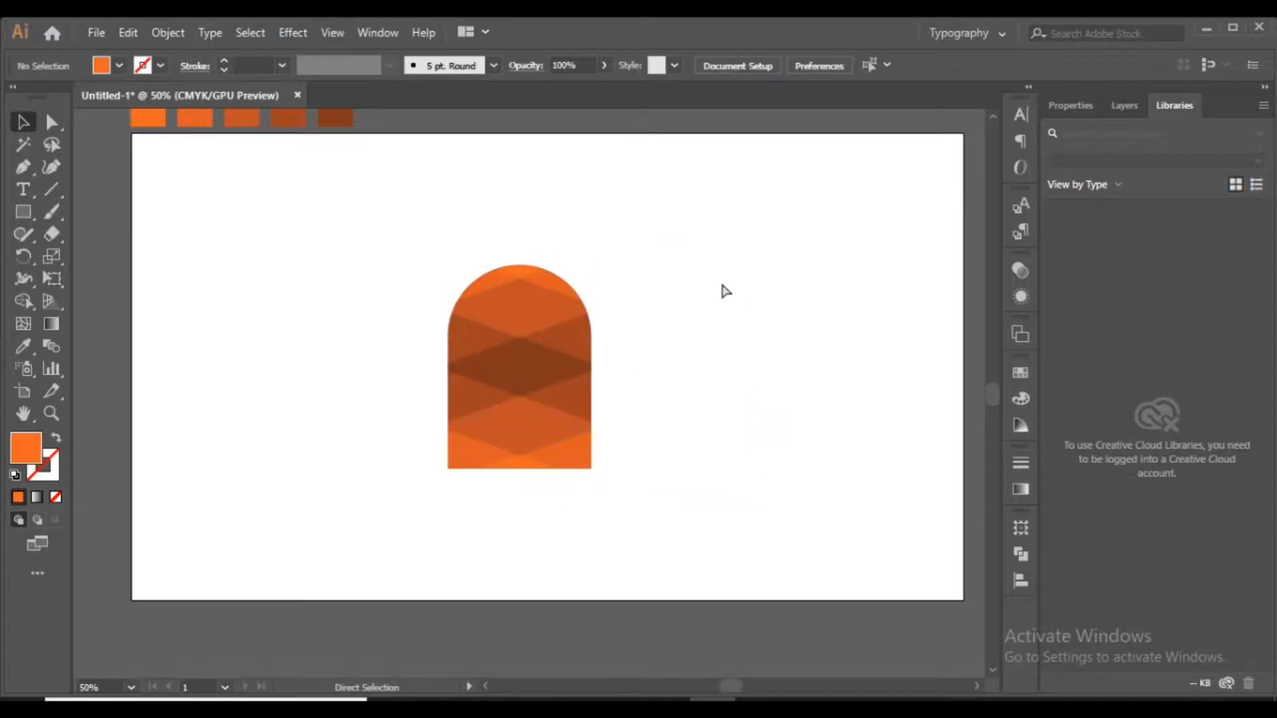
Round the two outer bottom corners of the arch by the same amount on its bottom corner pieces
{"action": "key", "text": "ctrl+1"}
{"action": "left_click", "coordinate": [474, 498]}
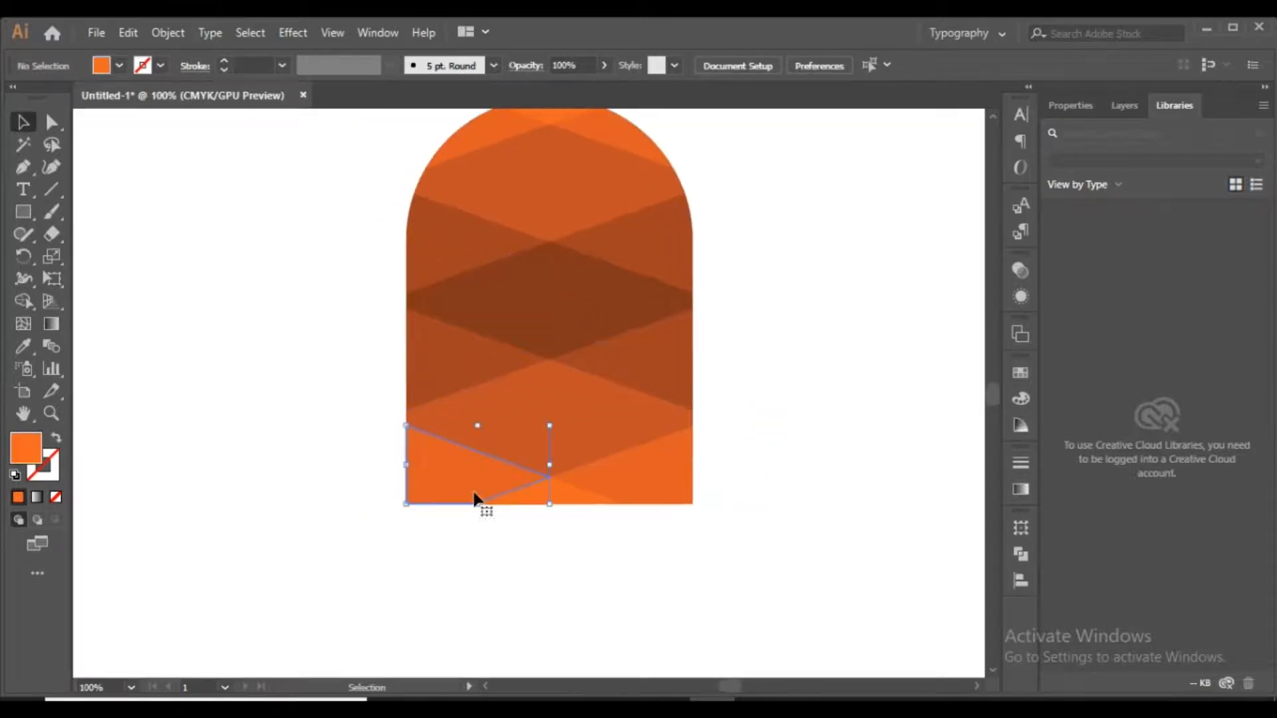
{"action": "left_click", "coordinate": [665, 490]}
{"action": "left_click", "coordinate": [433, 485], "text": "shift"}
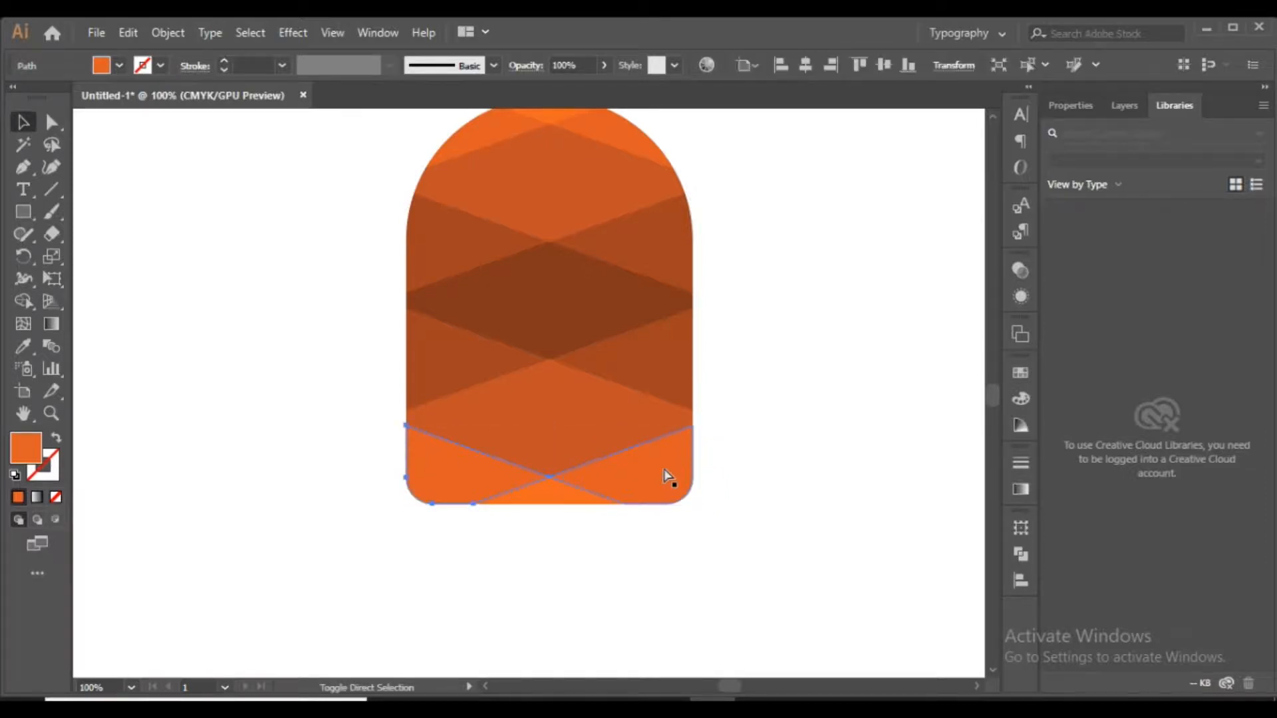
{"action": "left_click", "coordinate": [768, 413]}
Draw a narrow vertical rectangle across the lower edge of the upper-left sliver and fill it with that sliver's second orange
{"action": "scroll", "coordinate": [738, 339], "scroll_direction": "up", "scroll_amount": 2}
{"action": "key", "text": "ctrl+equal"}
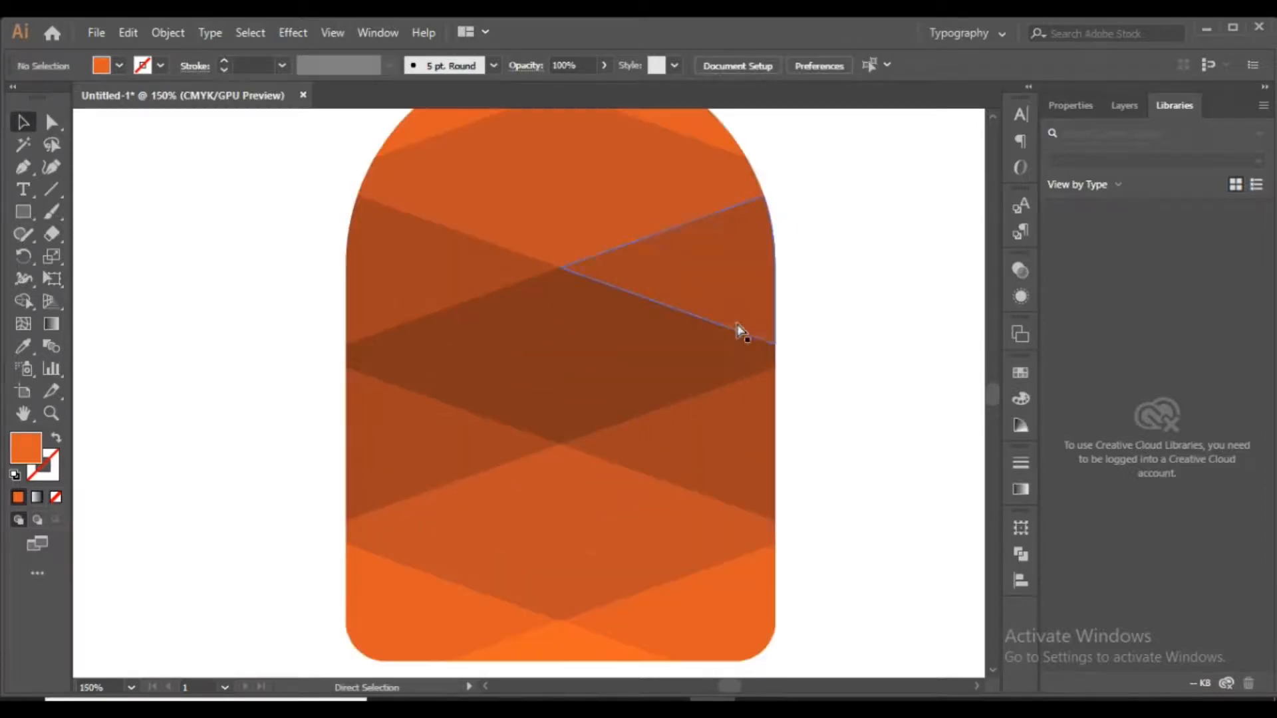
{"action": "scroll", "coordinate": [639, 377], "scroll_direction": "up", "scroll_amount": 2}
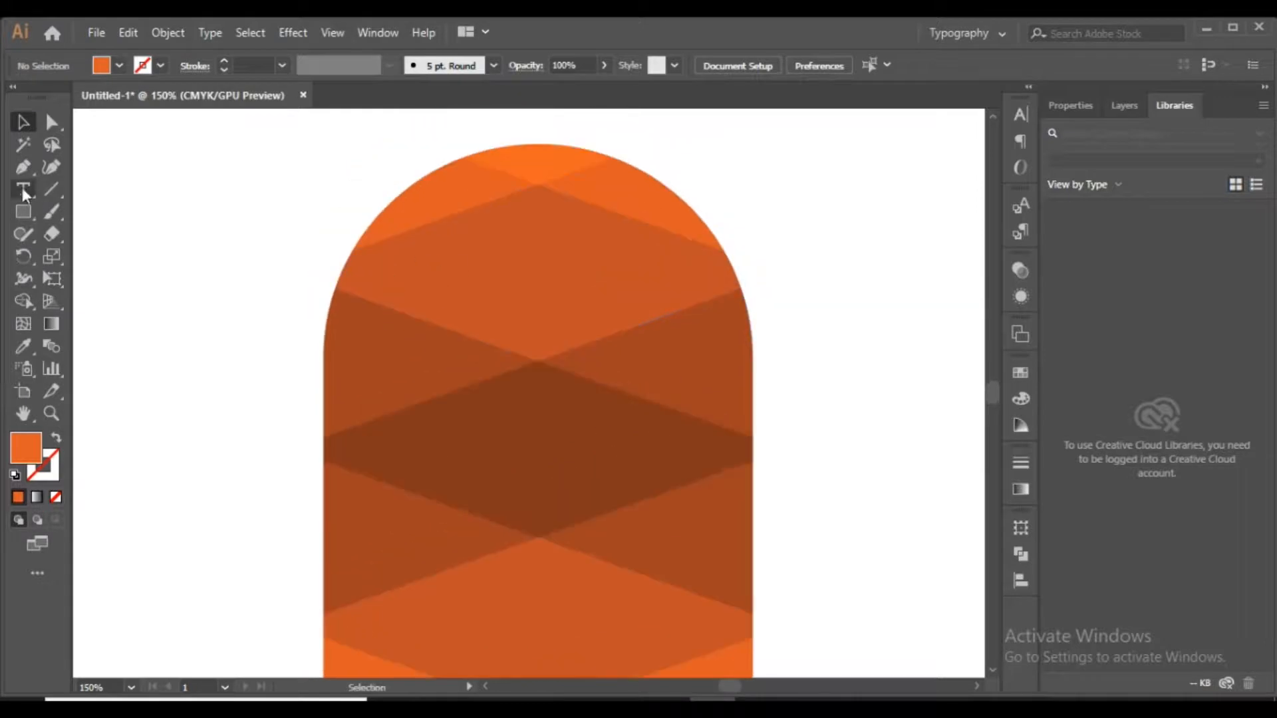
{"action": "left_click", "coordinate": [23, 211]}
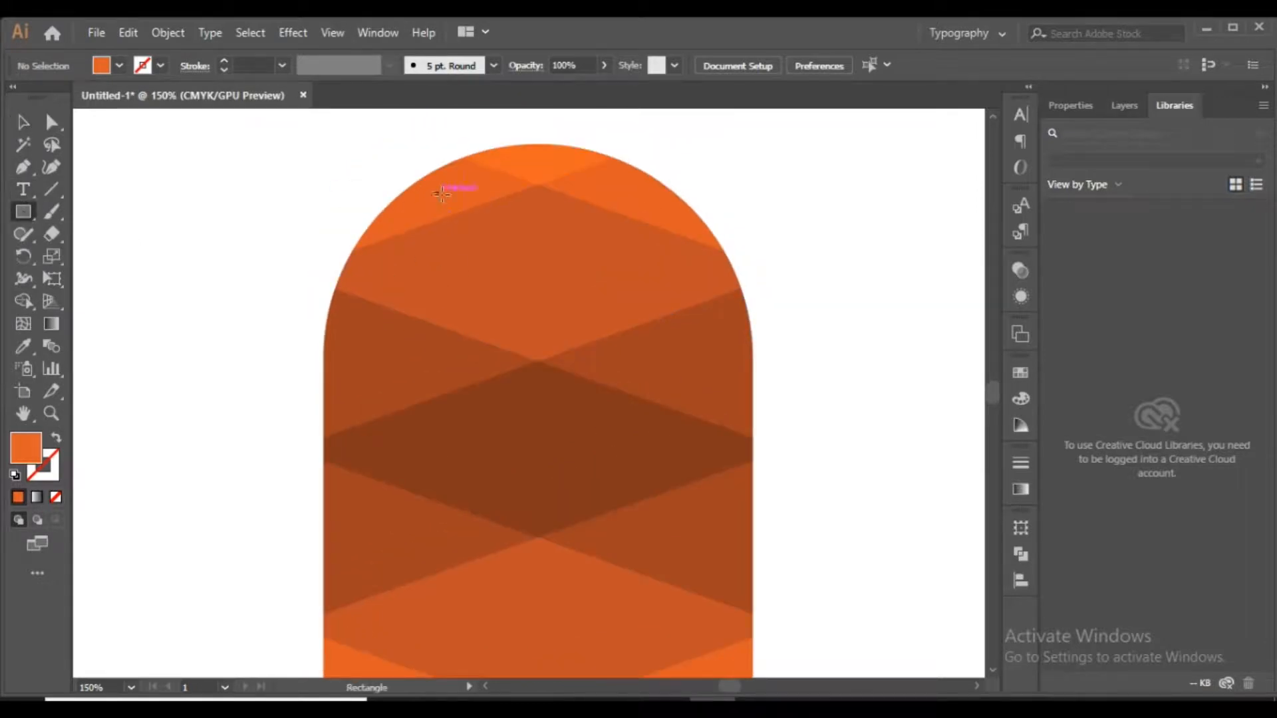
{"action": "left_click_drag", "start_coordinate": [437, 193], "coordinate": [468, 264]}
{"action": "key", "text": "v"}
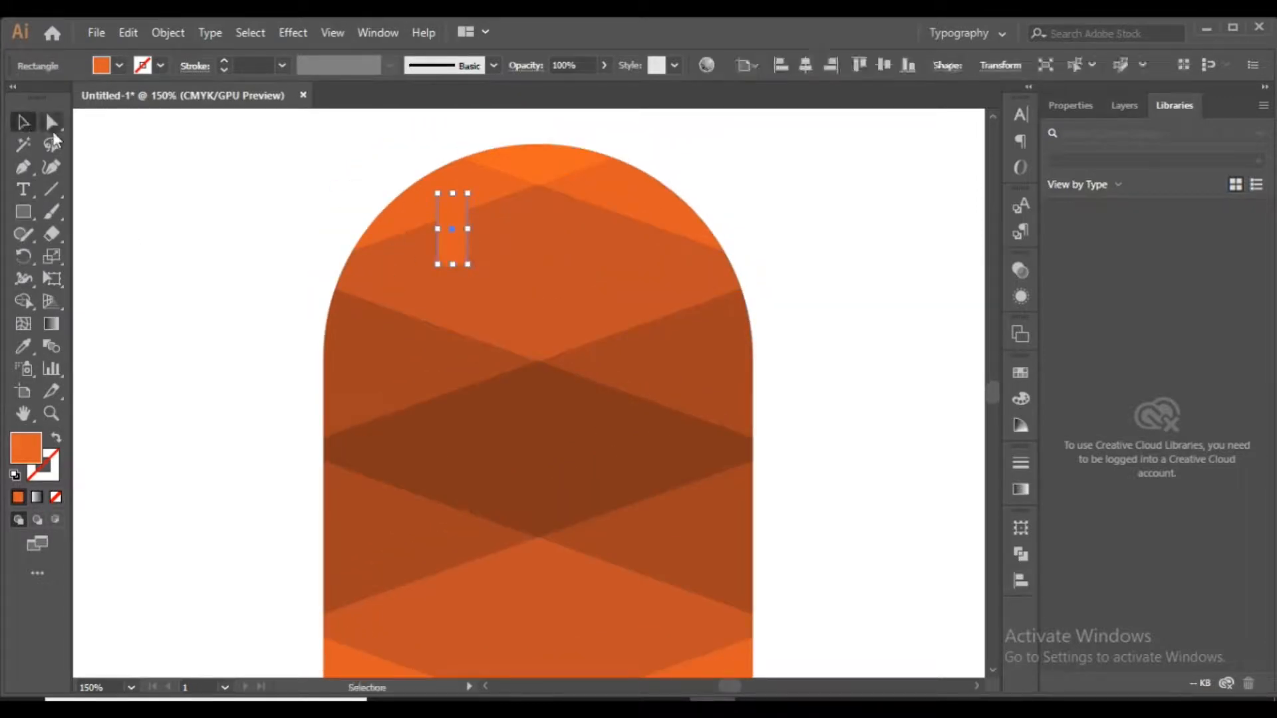
{"action": "left_click", "coordinate": [23, 346]}
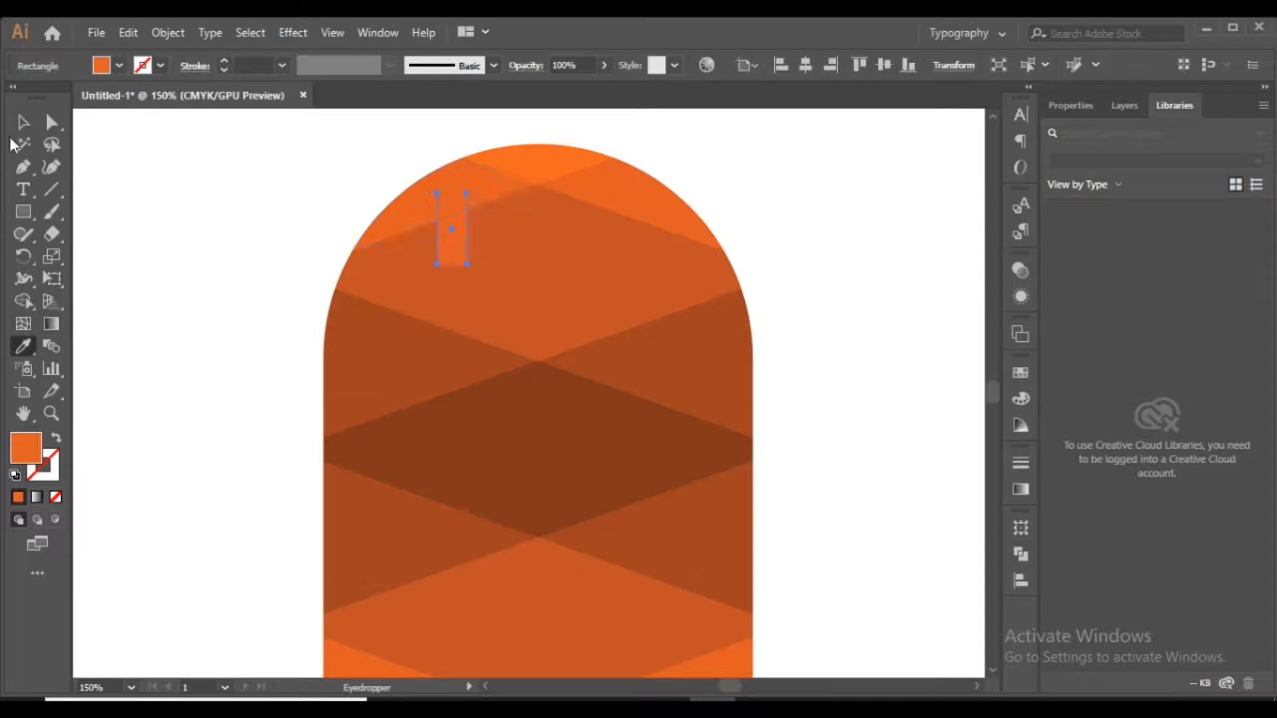
{"action": "left_click", "coordinate": [24, 122]}
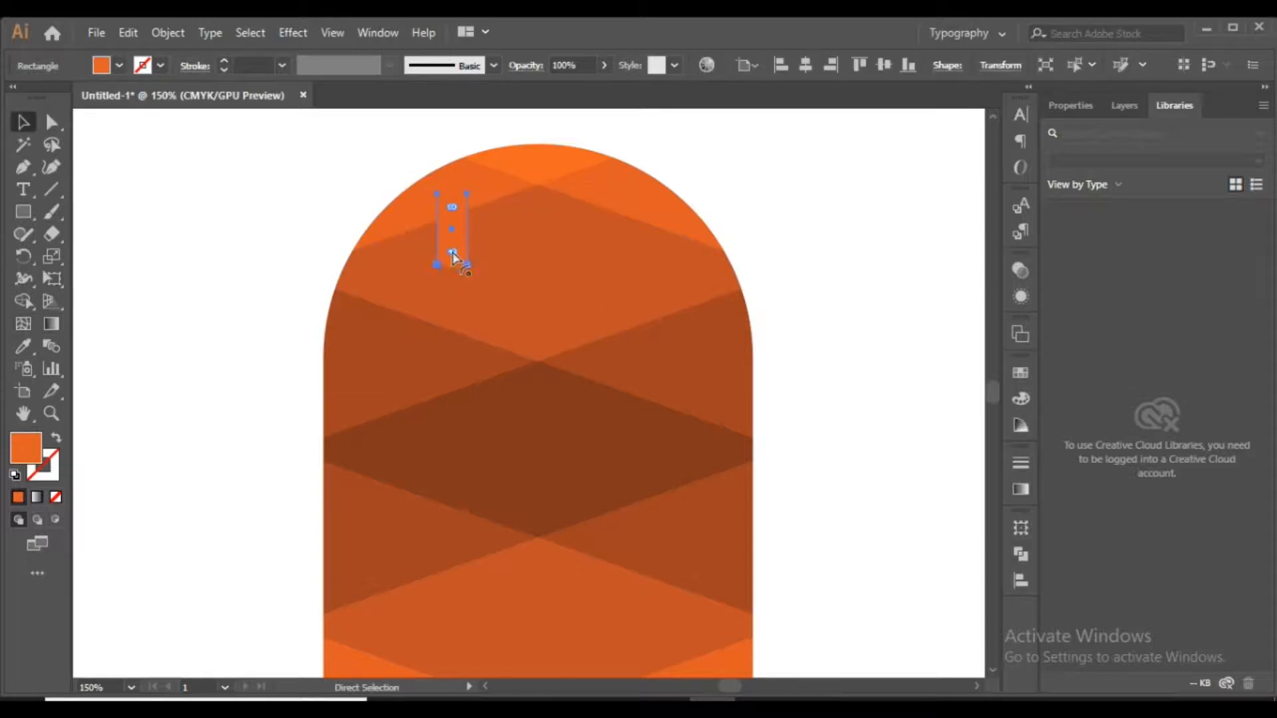
Fully round the corners of the narrow rectangle so it forms a drip hanging from the upper-left sliver
{"action": "left_click", "coordinate": [282, 257]}
{"action": "left_click", "coordinate": [452, 256]}
{"action": "left_click_drag", "start_coordinate": [456, 257], "coordinate": [462, 237]}
{"action": "left_click", "coordinate": [166, 253]}
Place a copy of the rounded bar across the lower-right edge of the dark middle diamond
{"action": "left_click_drag", "start_coordinate": [774, 342], "coordinate": [681, 252]}
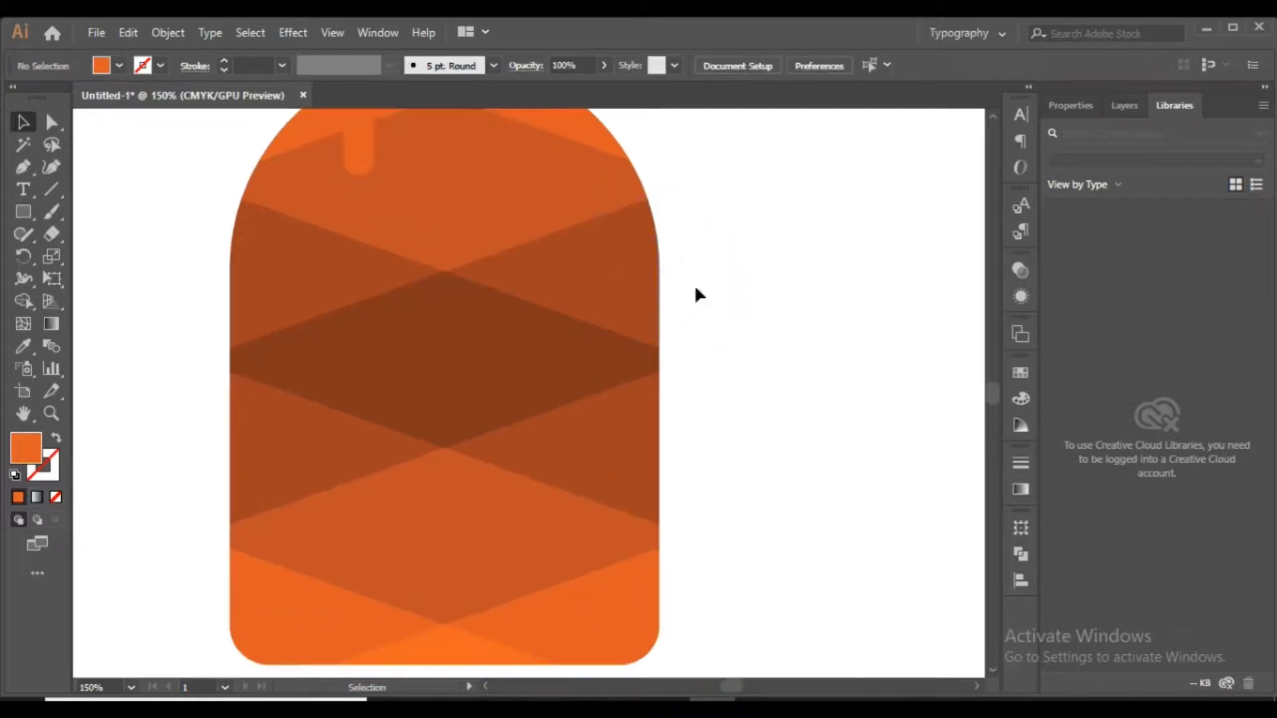
{"action": "left_click_drag", "start_coordinate": [366, 161], "coordinate": [551, 426]}
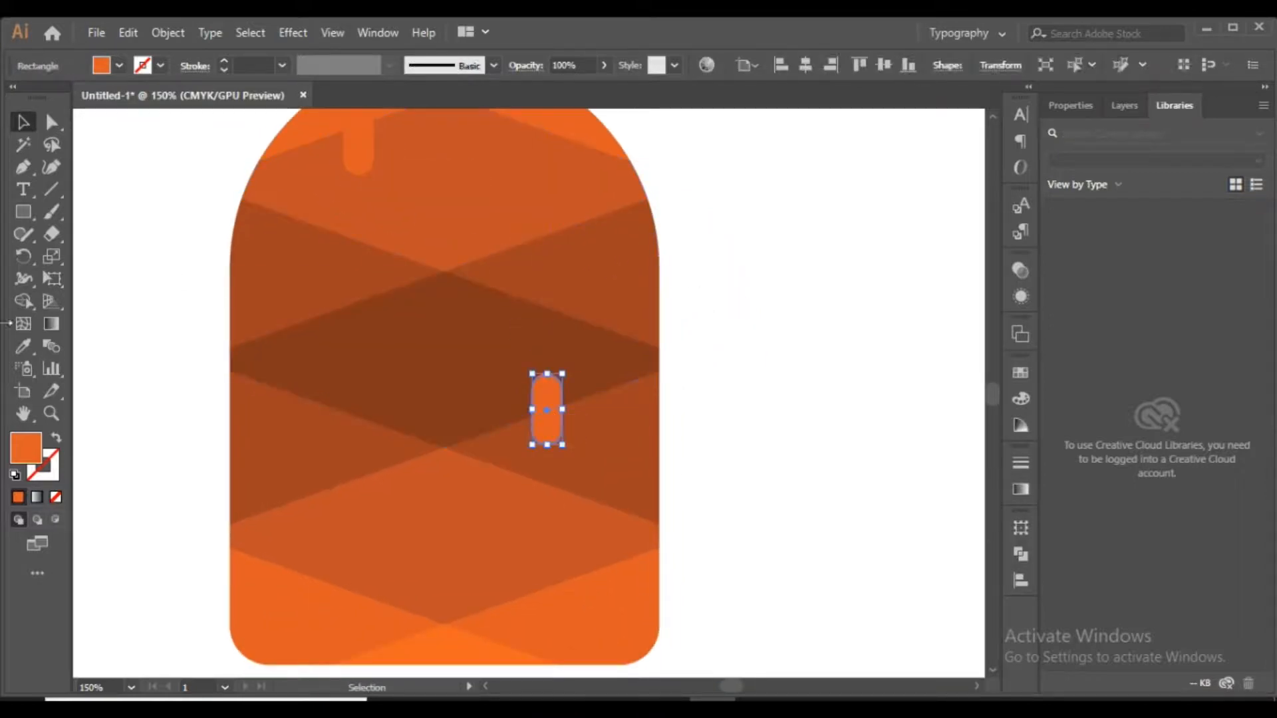
Fill the rounded bar with the middle diamond's dark brown and shift it slightly along the diamond's lower-right edge
{"action": "left_click", "coordinate": [23, 346]}
{"action": "left_click", "coordinate": [319, 353]}
{"action": "left_click", "coordinate": [24, 126]}
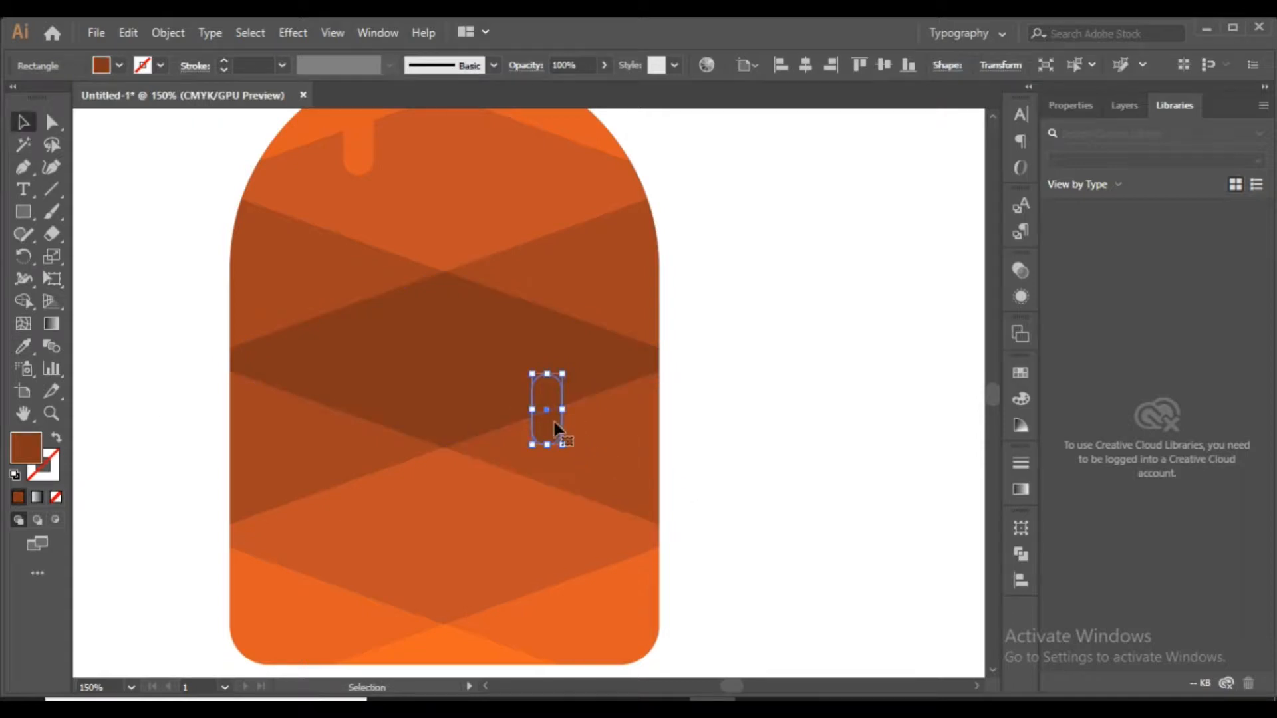
{"action": "left_click_drag", "start_coordinate": [556, 429], "coordinate": [571, 416]}
{"action": "key", "text": "ctrl+shift+a"}
Copy the drip bar onto the lower-left edge of the lower diamond and fill it with that diamond's orange
{"action": "left_click_drag", "start_coordinate": [625, 522], "coordinate": [757, 404]}
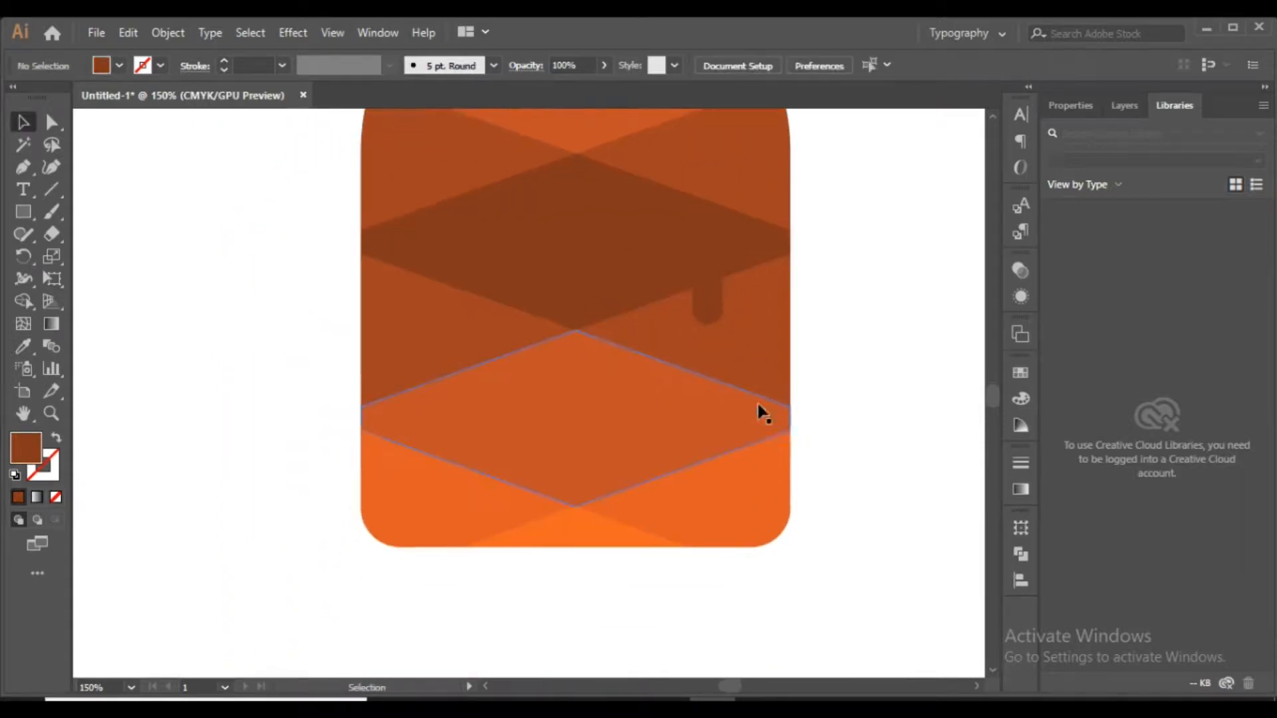
{"action": "left_click_drag", "start_coordinate": [716, 322], "coordinate": [472, 494]}
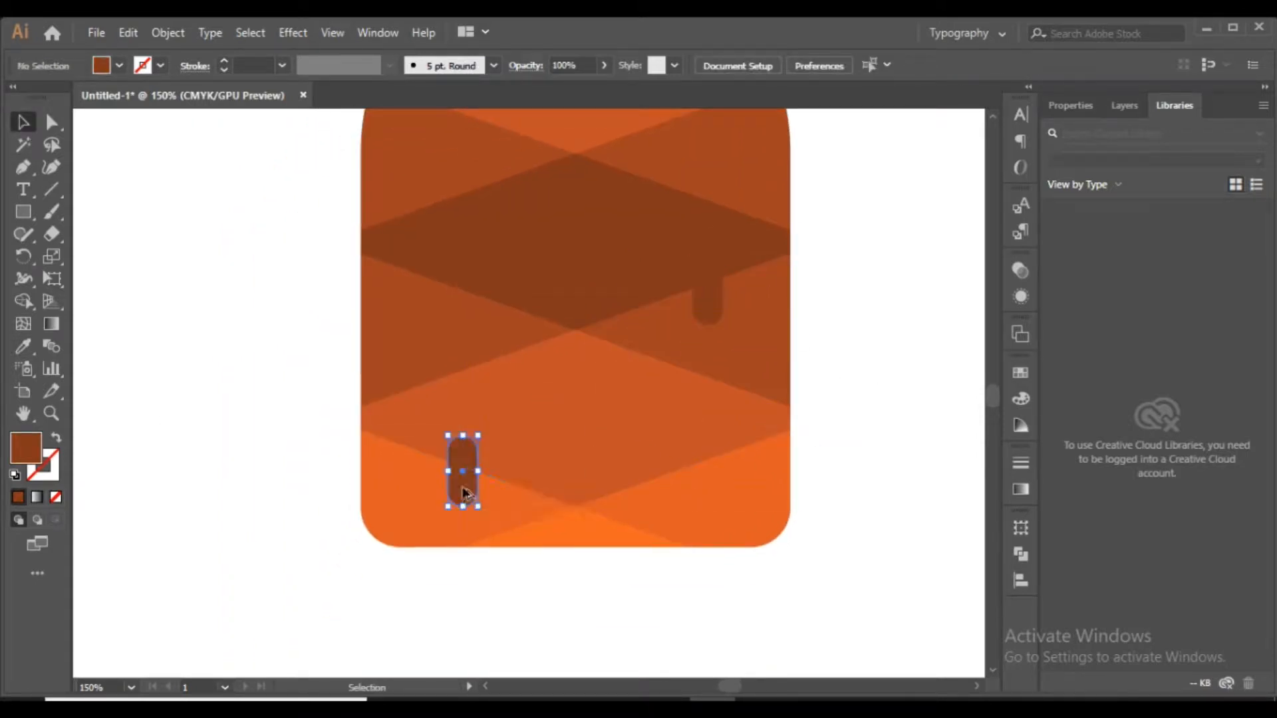
{"action": "left_click", "coordinate": [23, 346]}
{"action": "left_click", "coordinate": [489, 409]}
{"action": "left_click", "coordinate": [23, 122]}
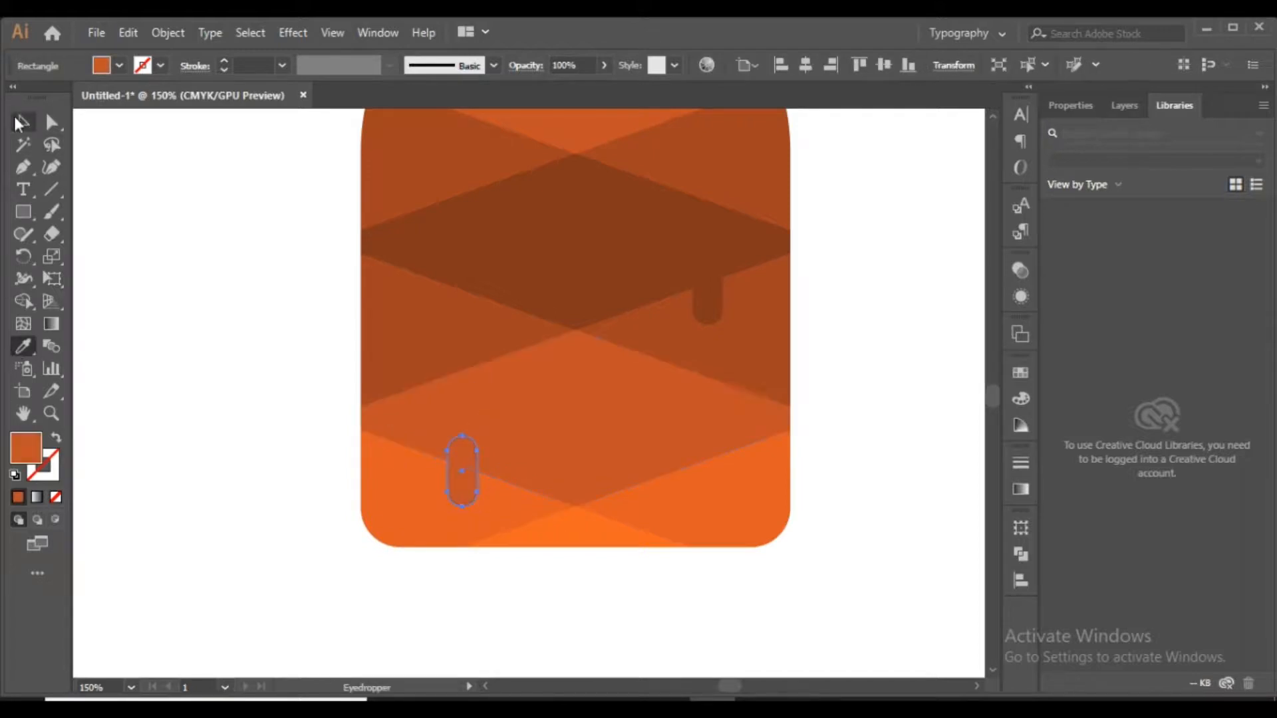
{"action": "key", "text": "ctrl+shift+a"}
{"action": "key", "text": "ctrl+minus"}
{"action": "key", "text": "ctrl+minus"}
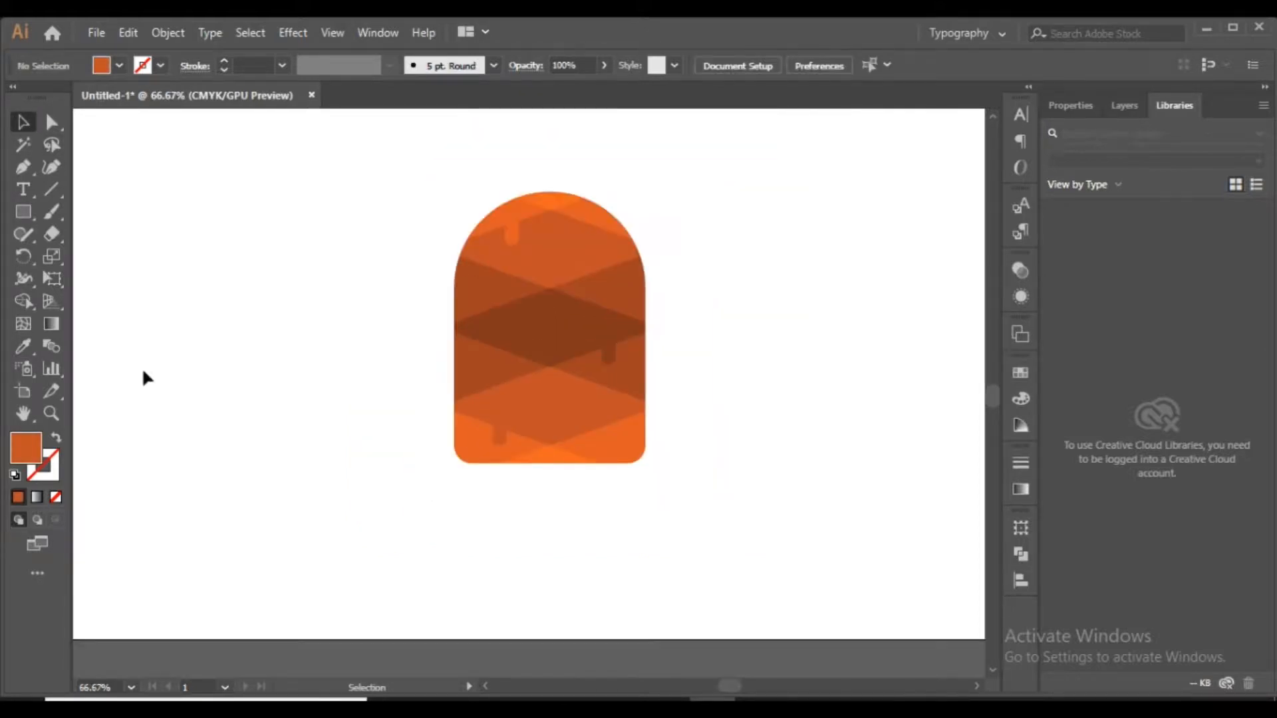
{"action": "left_click_drag", "start_coordinate": [318, 451], "coordinate": [357, 441]}
{"action": "left_click_drag", "start_coordinate": [643, 343], "coordinate": [522, 370]}
{"action": "key", "text": "ctrl+z"}
{"action": "left_click", "coordinate": [754, 310]}
{"action": "scroll", "coordinate": [732, 272], "scroll_direction": "up", "scroll_amount": 2}
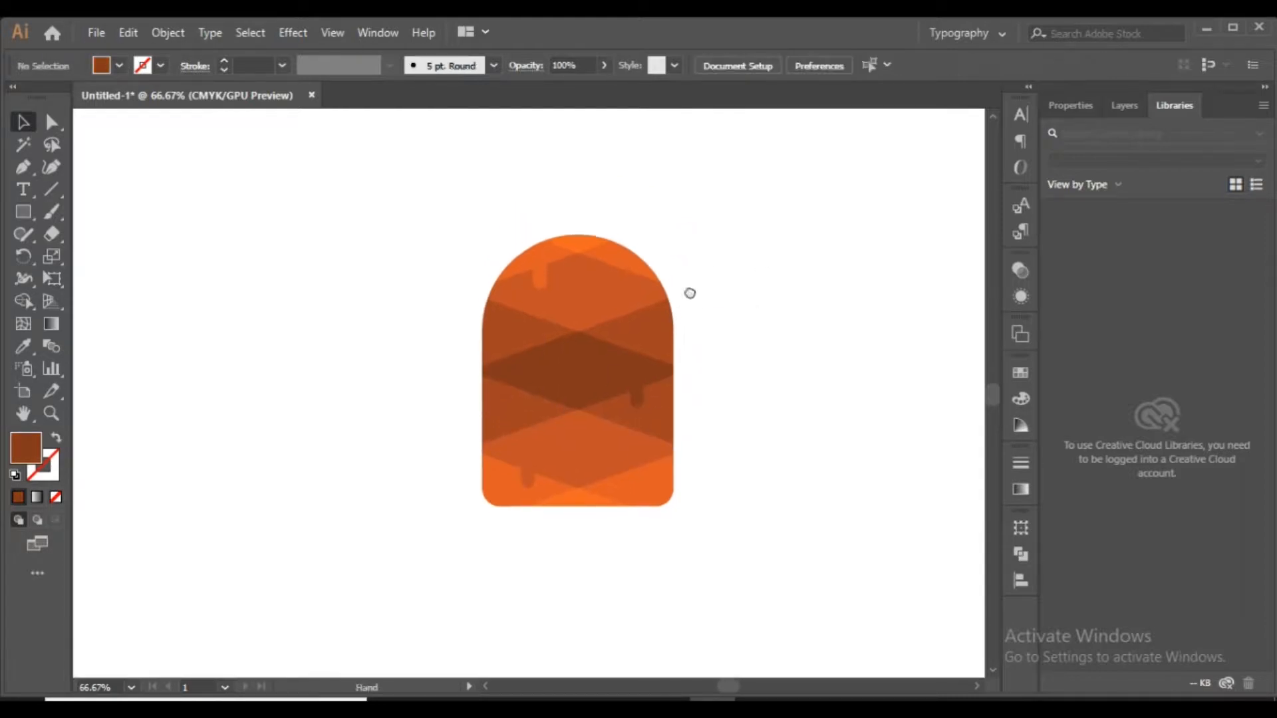
Group all pieces of the arch with the drips and centre the group on the artboard
{"action": "left_click_drag", "start_coordinate": [681, 215], "coordinate": [468, 562]}
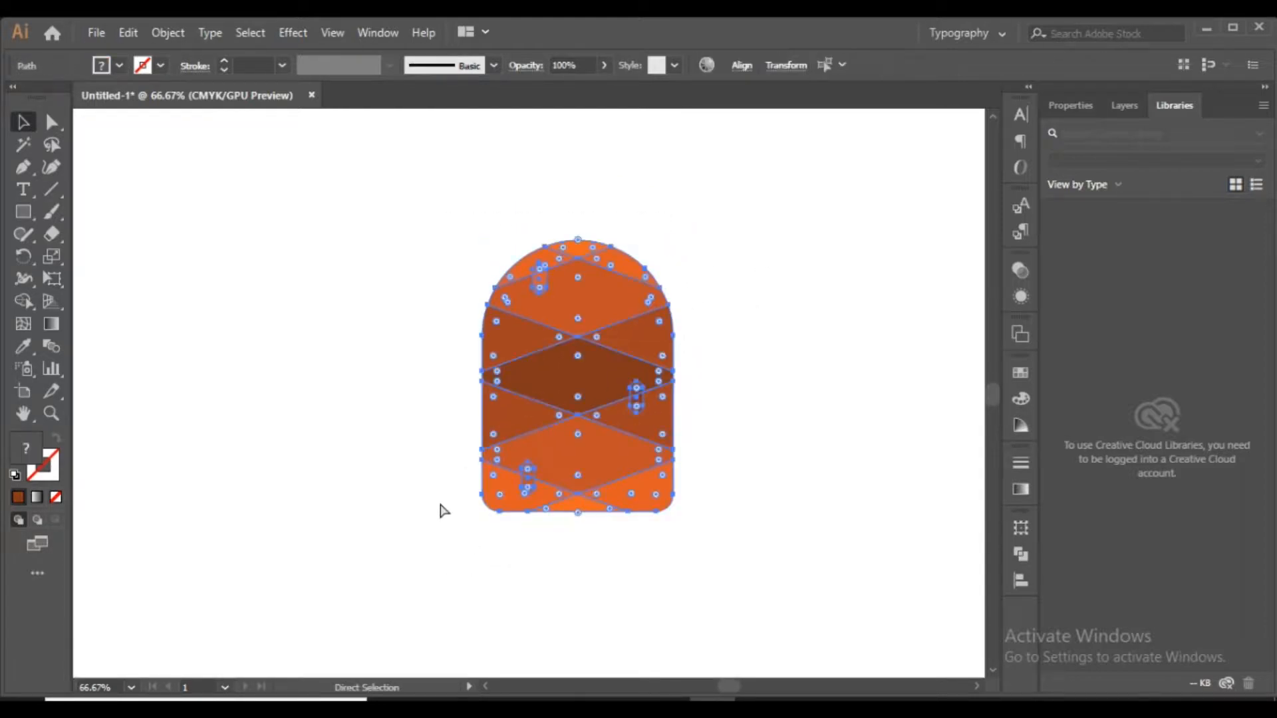
{"action": "key", "text": "ctrl+g"}
{"action": "left_click", "coordinate": [804, 65]}
{"action": "left_click", "coordinate": [761, 226]}
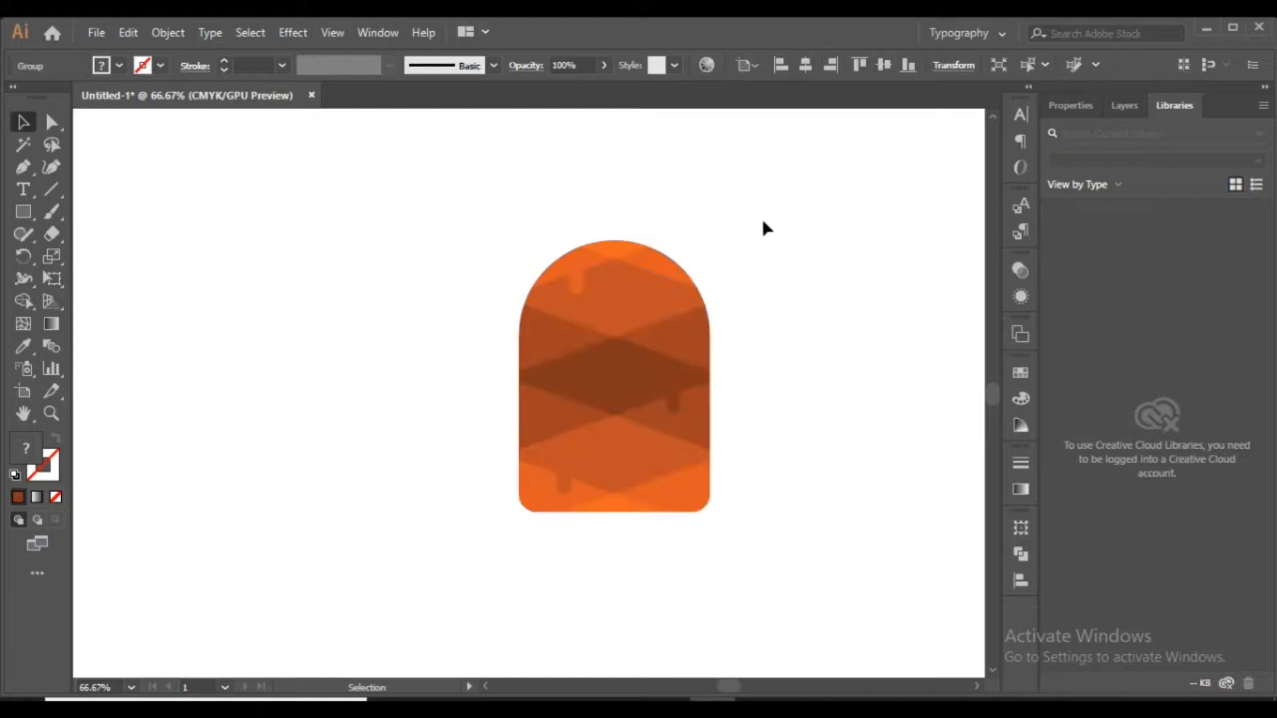
Draw a tall, narrow rectangle as the popsicle stick, overlapping the arch's bottom edge and extending below it
{"action": "key", "text": "ctrl+minus"}
{"action": "key", "text": "ctrl+minus"}
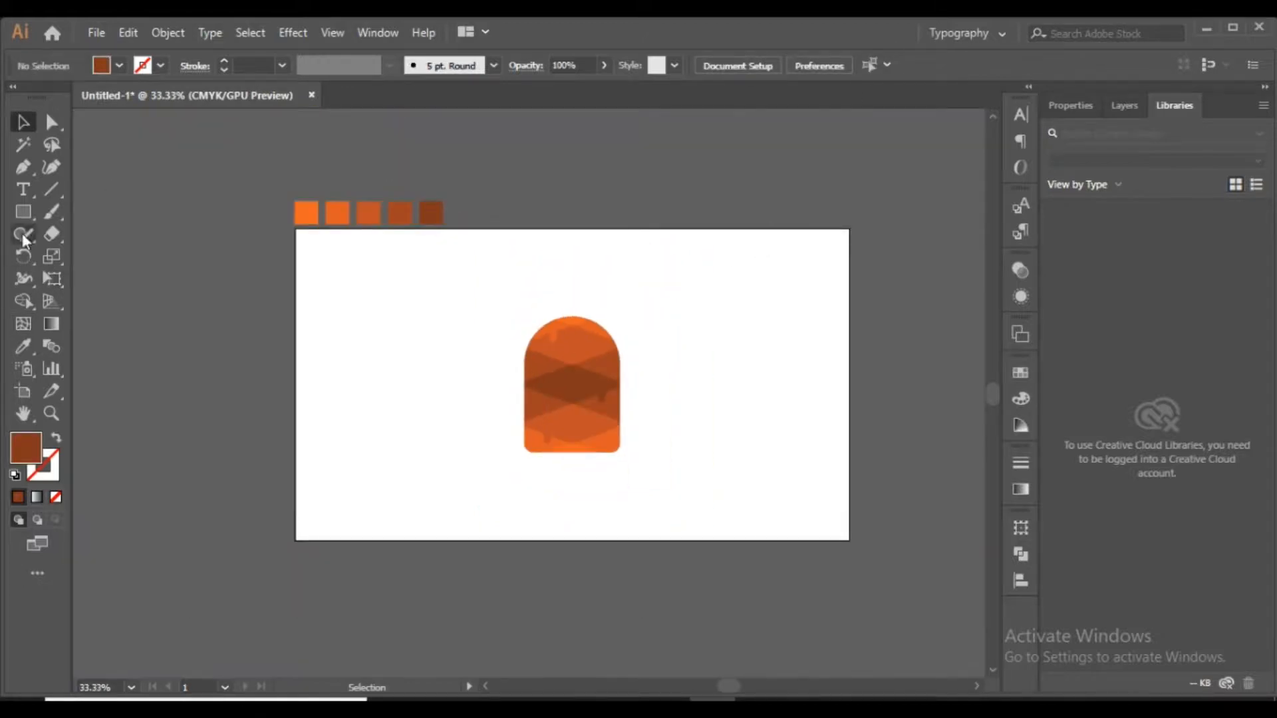
{"action": "key", "text": "m"}
{"action": "left_click_drag", "start_coordinate": [562, 439], "coordinate": [590, 515]}
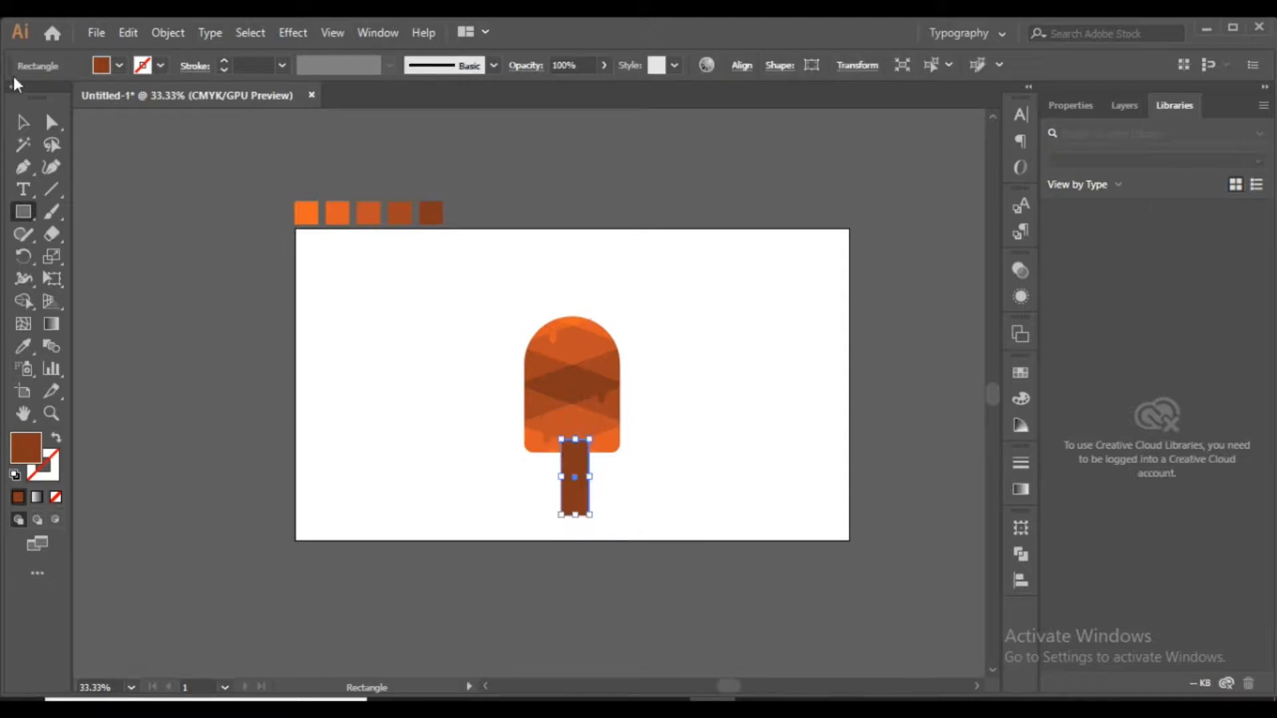
Centre the arch group and the stick horizontally on each other
{"action": "left_click", "coordinate": [23, 124]}
{"action": "left_click_drag", "start_coordinate": [434, 291], "coordinate": [613, 450]}
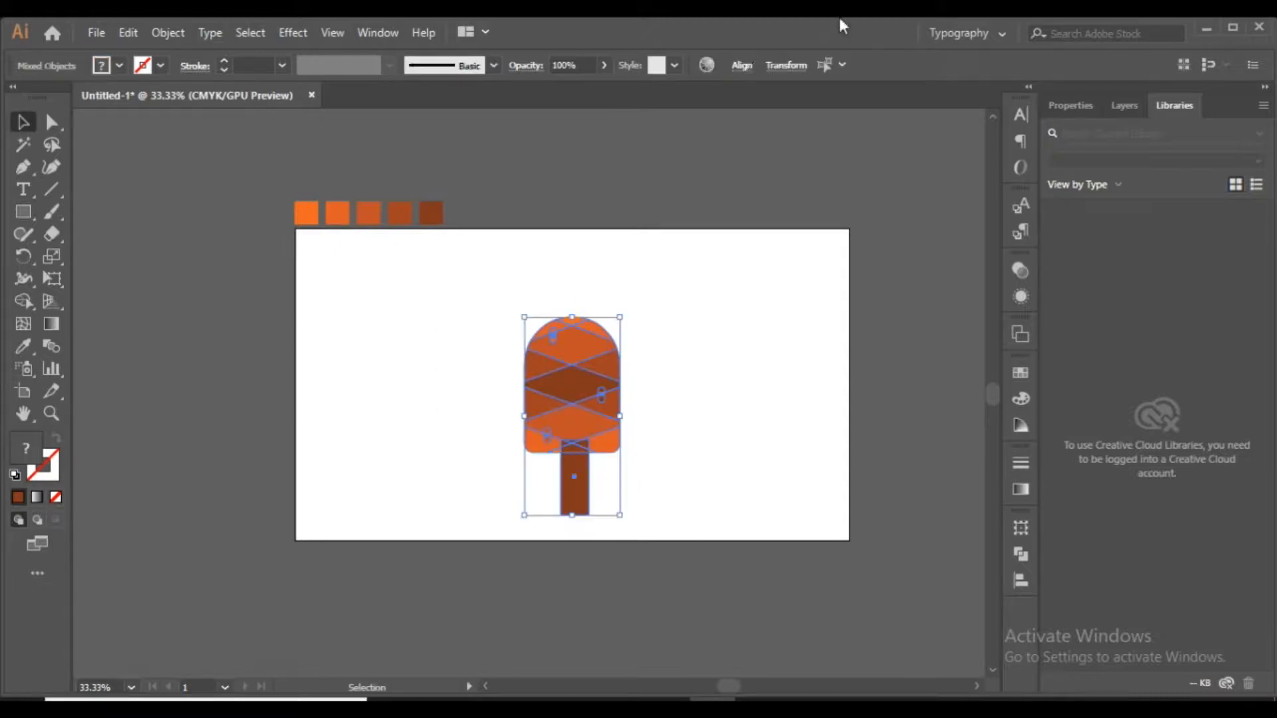
{"action": "left_click", "coordinate": [749, 62]}
{"action": "left_click", "coordinate": [586, 119]}
{"action": "left_click", "coordinate": [725, 386]}
{"action": "left_click", "coordinate": [738, 435]}
Send the stick rectangle behind the arch
{"action": "left_click", "coordinate": [572, 499]}
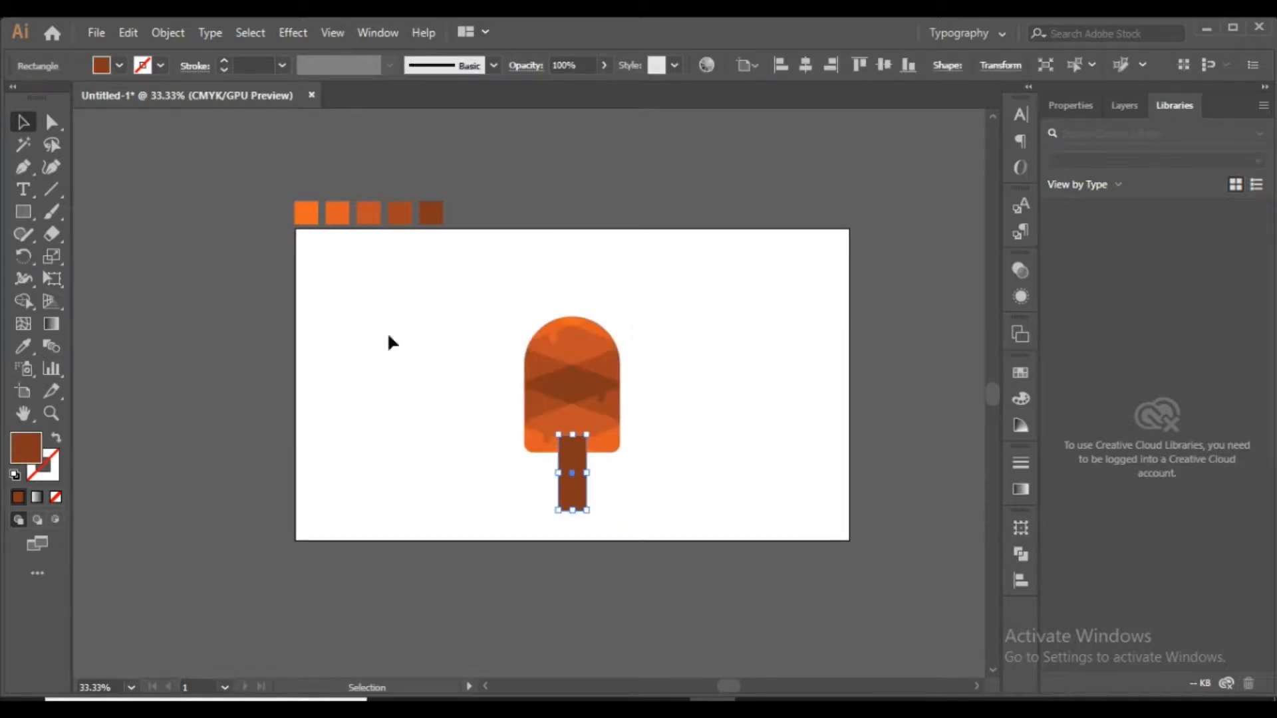
{"action": "right_click", "coordinate": [564, 499]}
{"action": "mouse_move", "coordinate": [658, 391]}
{"action": "left_click", "coordinate": [843, 447]}
Fill the stick with a dark greyish-brown swatch
{"action": "left_click", "coordinate": [118, 64]}
{"action": "left_click", "coordinate": [78, 123]}
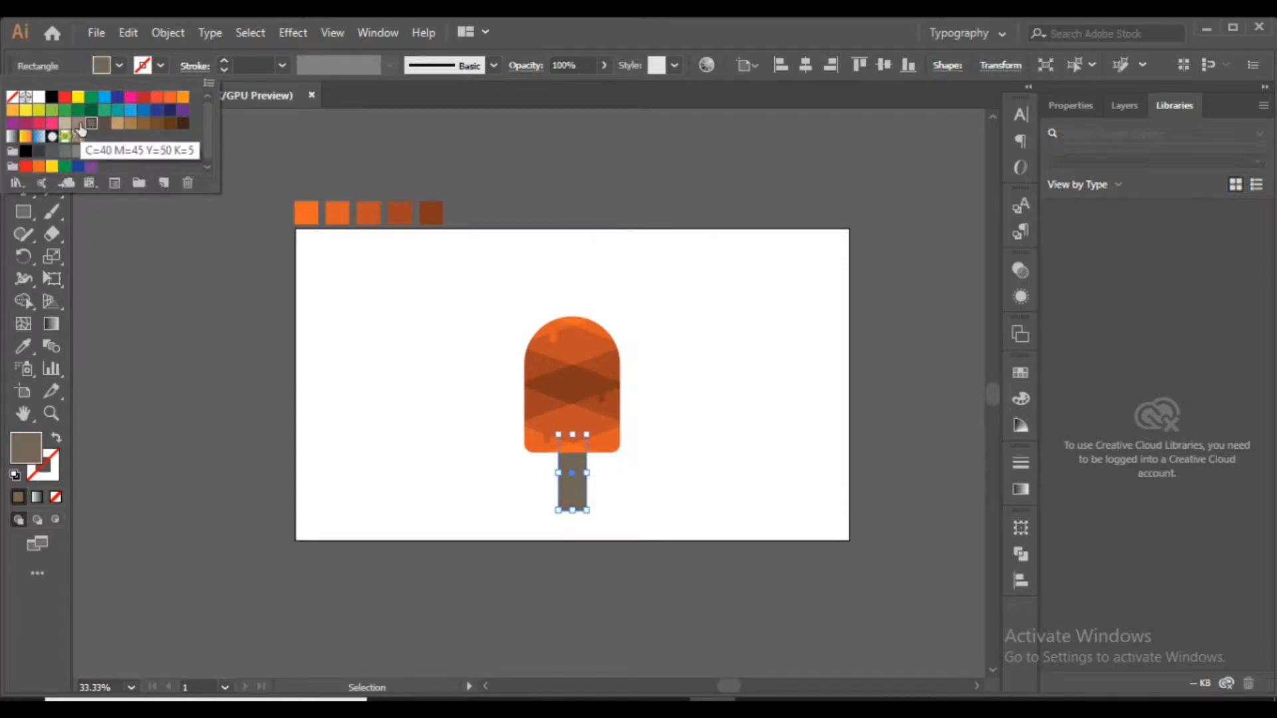
{"action": "left_click", "coordinate": [91, 123]}
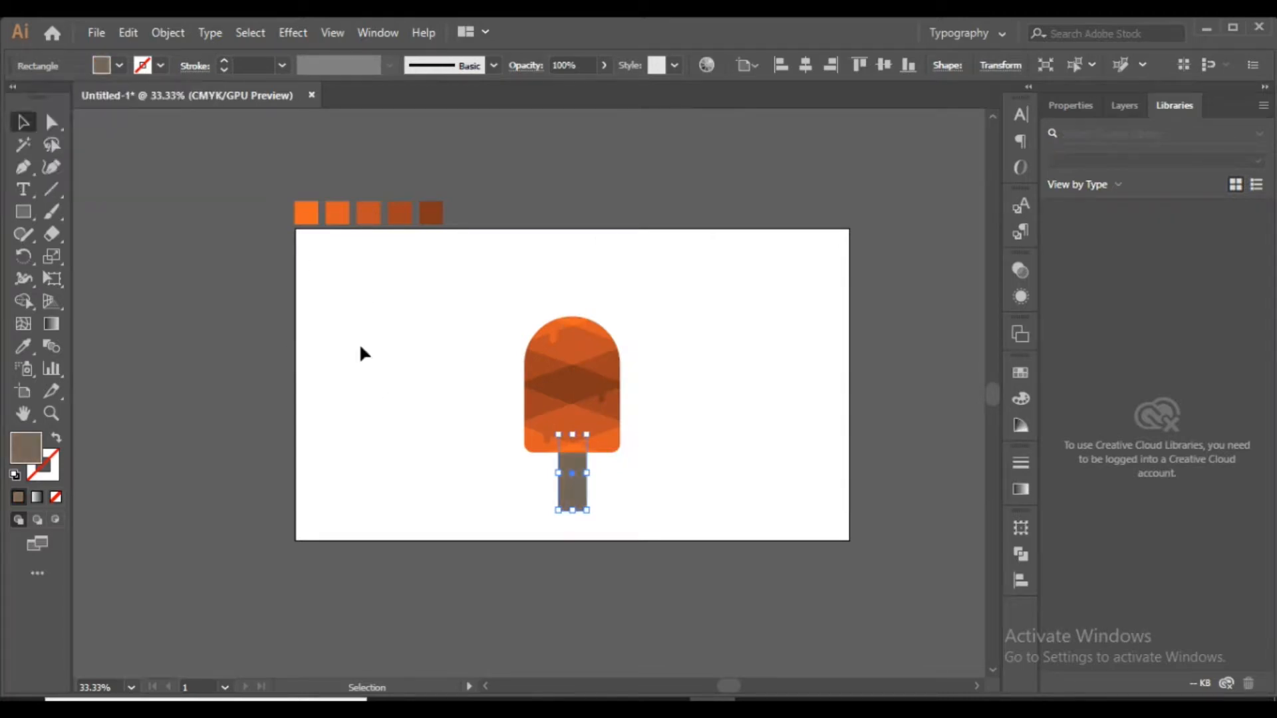
{"action": "left_click", "coordinate": [360, 352]}
Narrow the stick slightly from its right side and fill it with a wood-brown swatch
{"action": "left_click_drag", "start_coordinate": [442, 469], "coordinate": [453, 458]}
{"action": "key", "text": "ctrl+plus"}
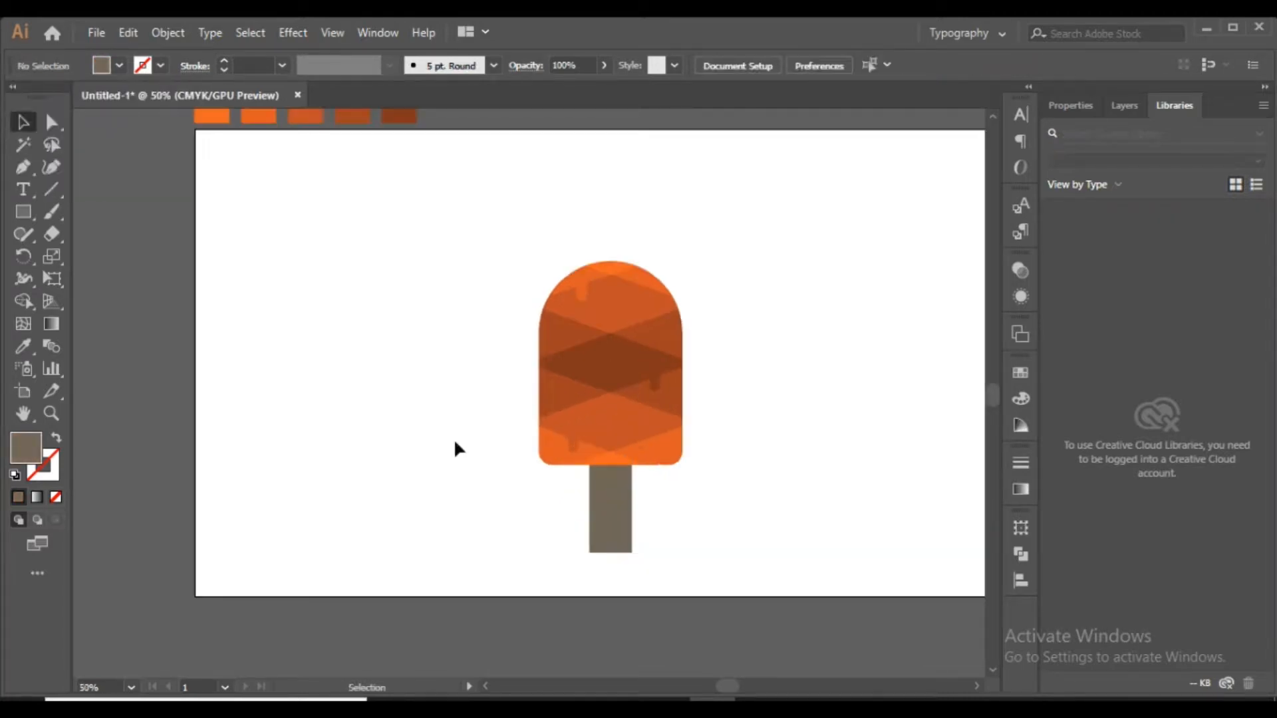
{"action": "left_click", "coordinate": [629, 502]}
{"action": "left_click_drag", "start_coordinate": [631, 501], "coordinate": [625, 500]}
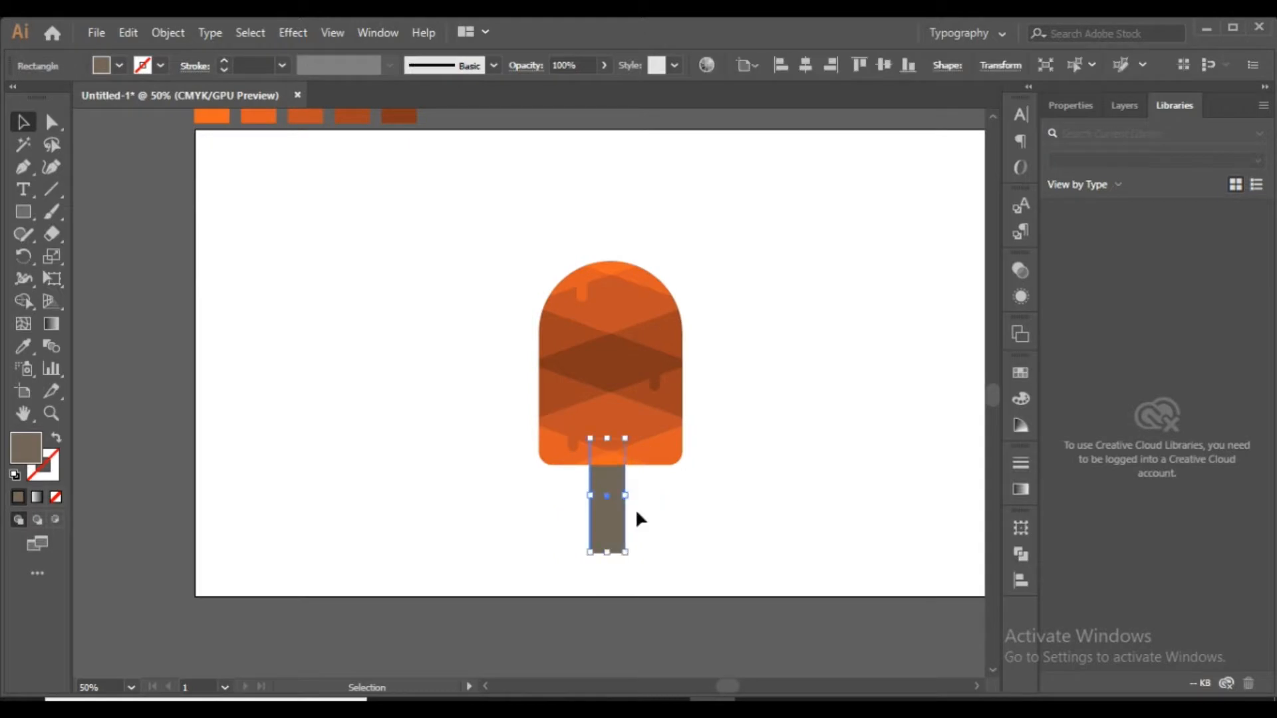
{"action": "left_click", "coordinate": [120, 65]}
{"action": "left_click", "coordinate": [115, 125]}
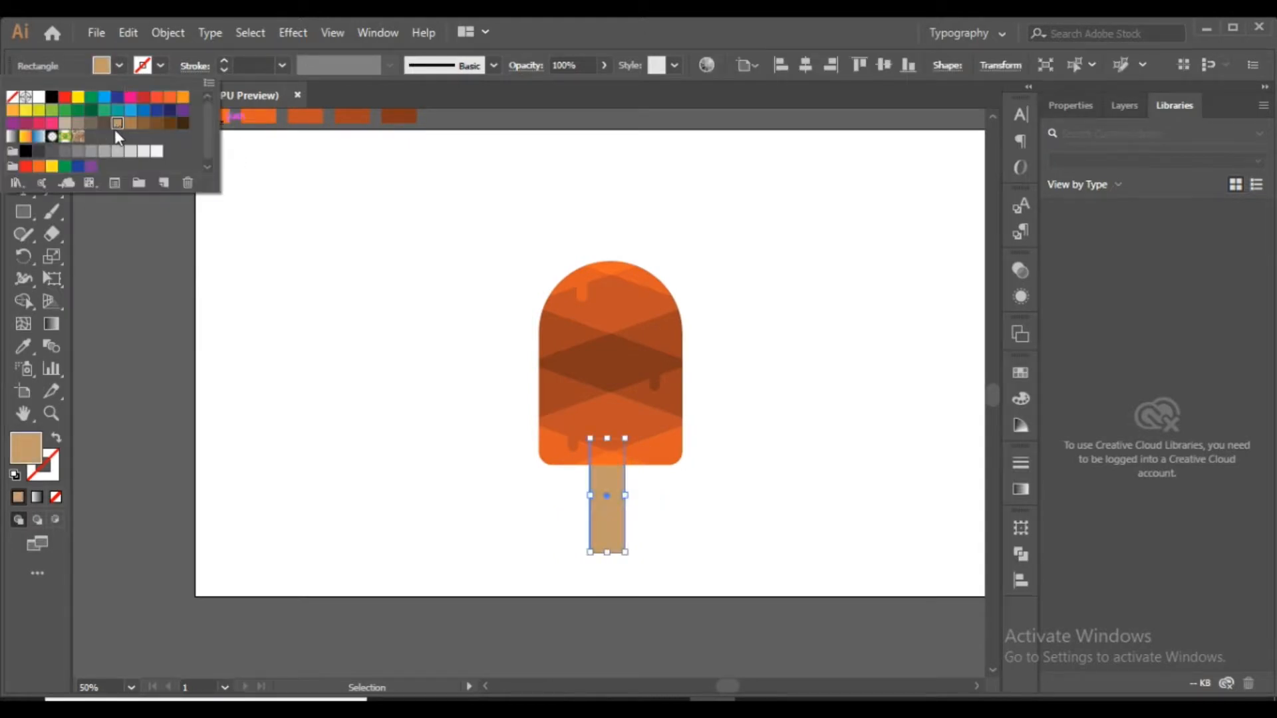
Centre the narrowed stick horizontally under the popsicle body
{"action": "left_click_drag", "start_coordinate": [451, 293], "coordinate": [736, 599]}
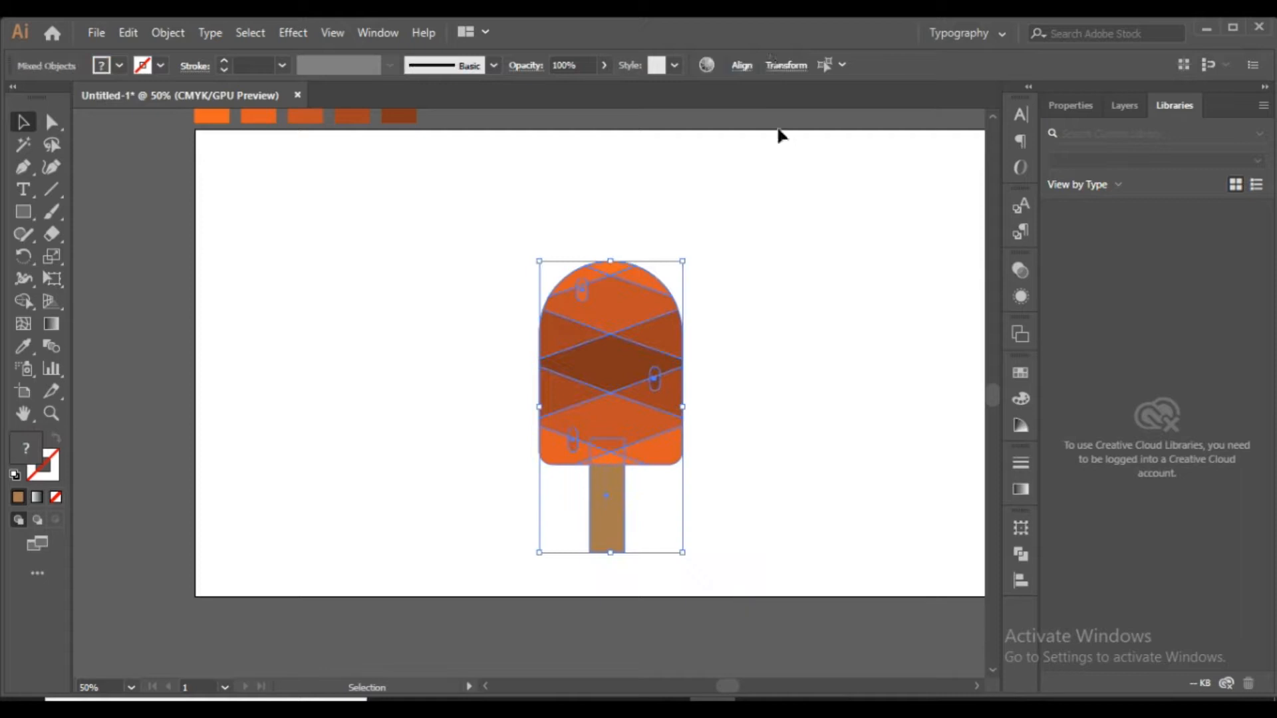
{"action": "left_click", "coordinate": [742, 64]}
{"action": "left_click", "coordinate": [588, 122]}
{"action": "left_click", "coordinate": [684, 547]}
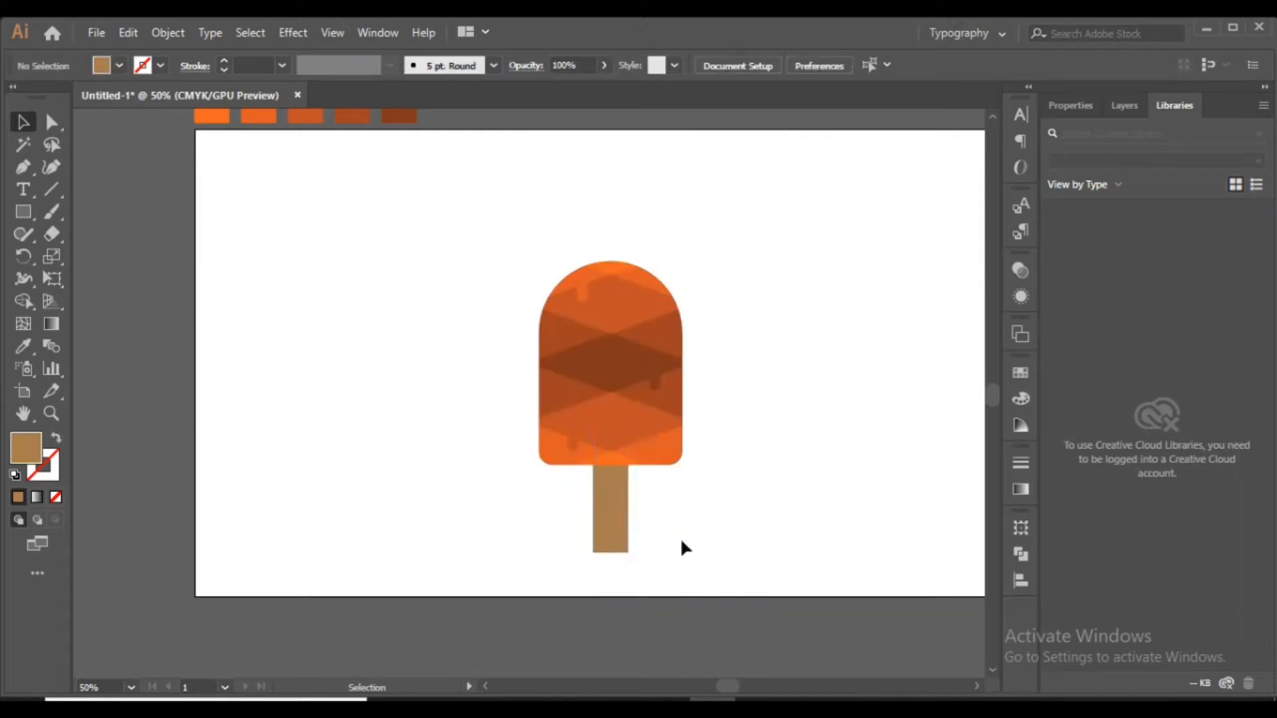
Fully round the corners of the popsicle stick
{"action": "left_click", "coordinate": [610, 525]}
{"action": "key", "text": "a"}
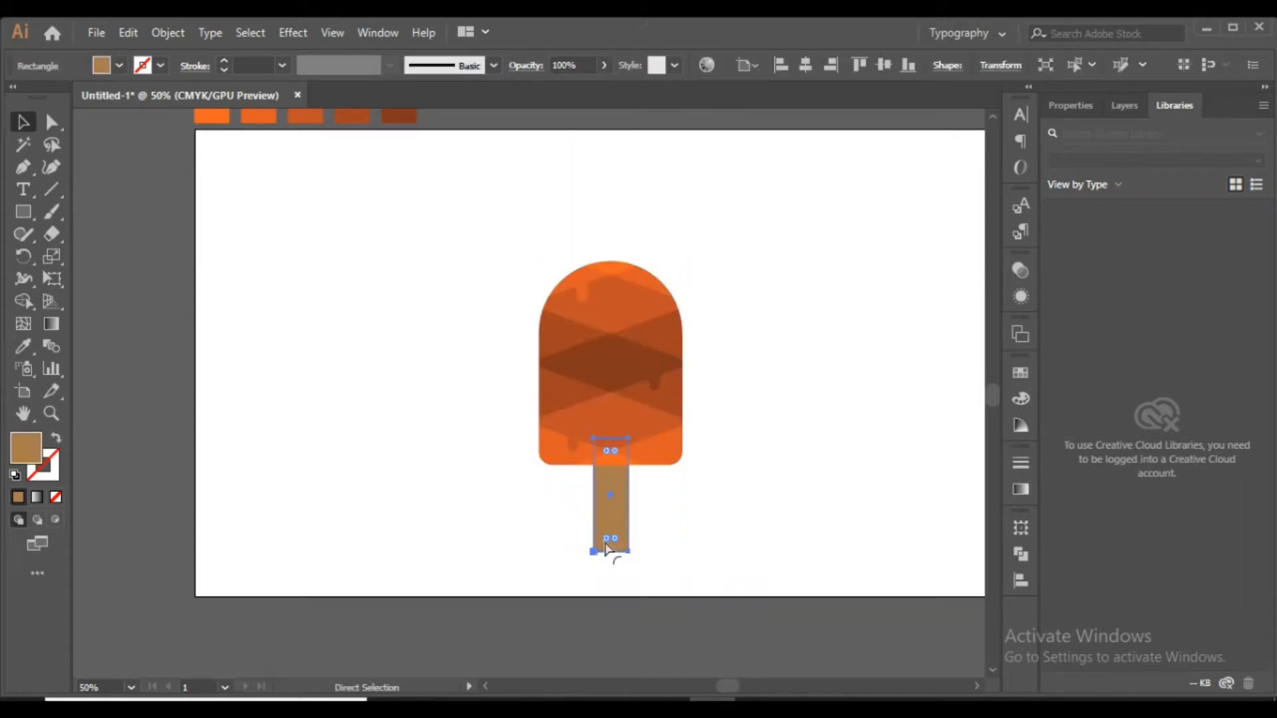
{"action": "left_click_drag", "start_coordinate": [604, 542], "coordinate": [678, 458]}
{"action": "left_click", "coordinate": [837, 469]}
Group the popsicle body and its stick into one object
{"action": "key", "text": "space"}
{"action": "left_click_drag", "start_coordinate": [625, 420], "coordinate": [670, 411]}
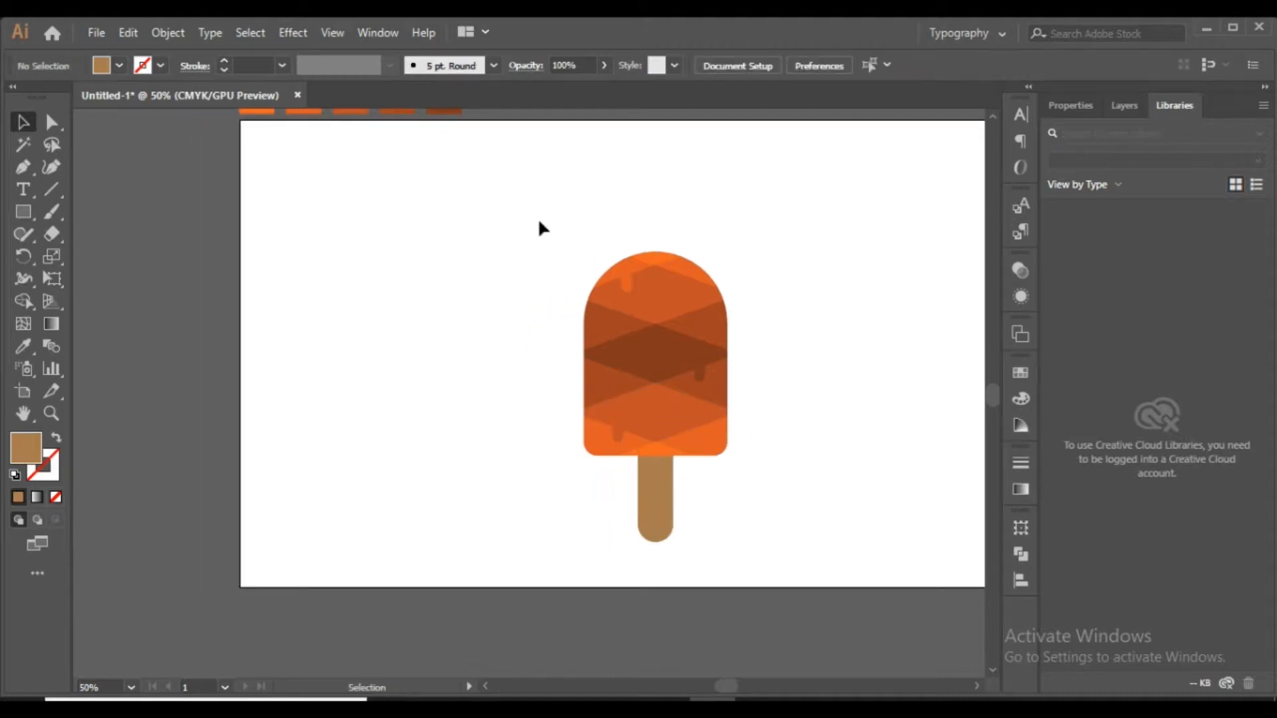
{"action": "left_click_drag", "start_coordinate": [537, 221], "coordinate": [750, 530]}
{"action": "left_click", "coordinate": [742, 65]}
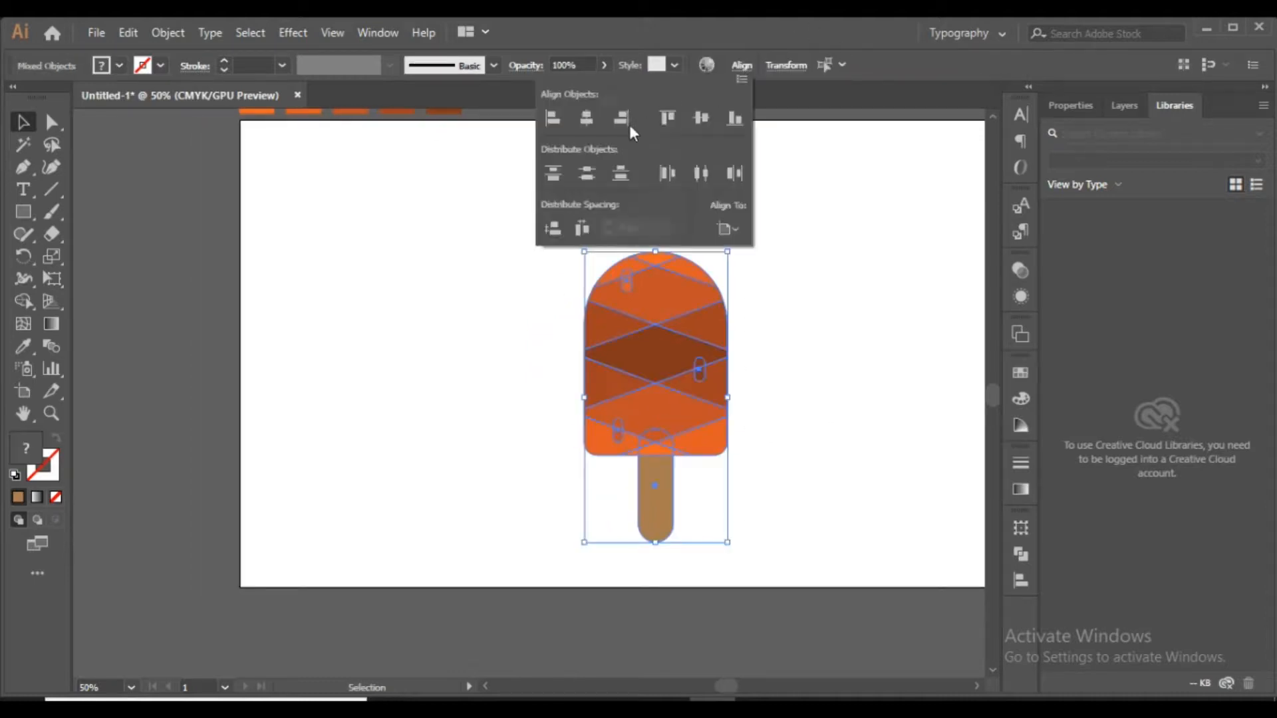
{"action": "left_click", "coordinate": [833, 330]}
{"action": "key", "text": "ctrl+g"}
Centre the popsicle group on the artboard and scale it down proportionally about its centre
{"action": "key", "text": "space"}
{"action": "left_click_drag", "start_coordinate": [824, 200], "coordinate": [781, 238]}
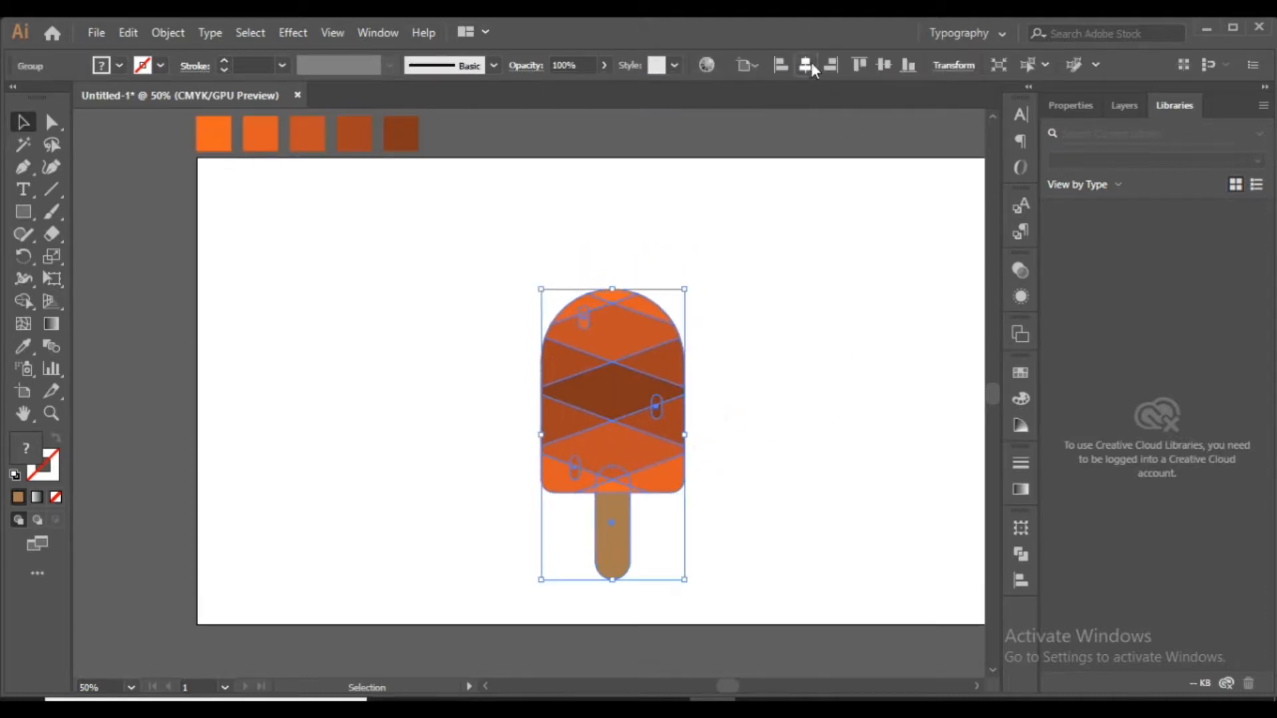
{"action": "left_click", "coordinate": [884, 65]}
{"action": "left_click_drag", "start_coordinate": [685, 246], "coordinate": [670, 260]}
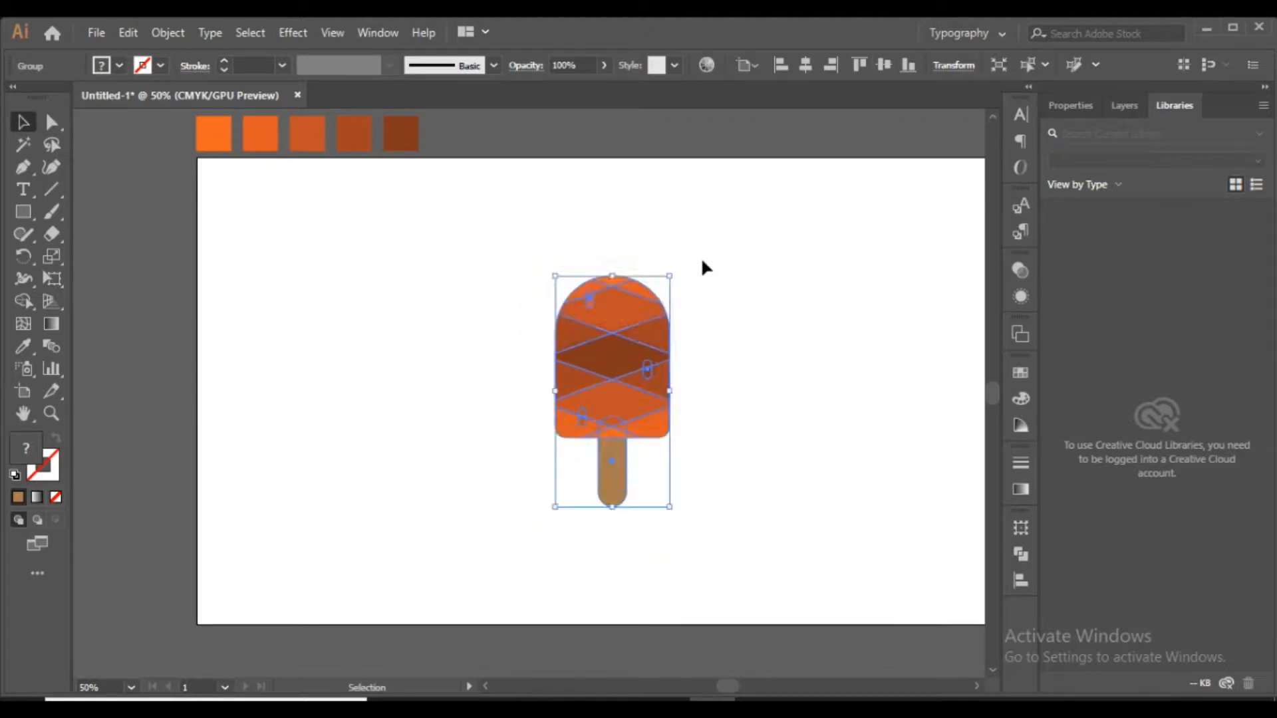
{"action": "left_click", "coordinate": [725, 343]}
Add the text "ice cream parlour" below the popsicle and enlarge it to about 48 pt
{"action": "key", "text": "space"}
{"action": "left_click_drag", "start_coordinate": [729, 363], "coordinate": [662, 337]}
{"action": "key", "text": "ctrl+minus"}
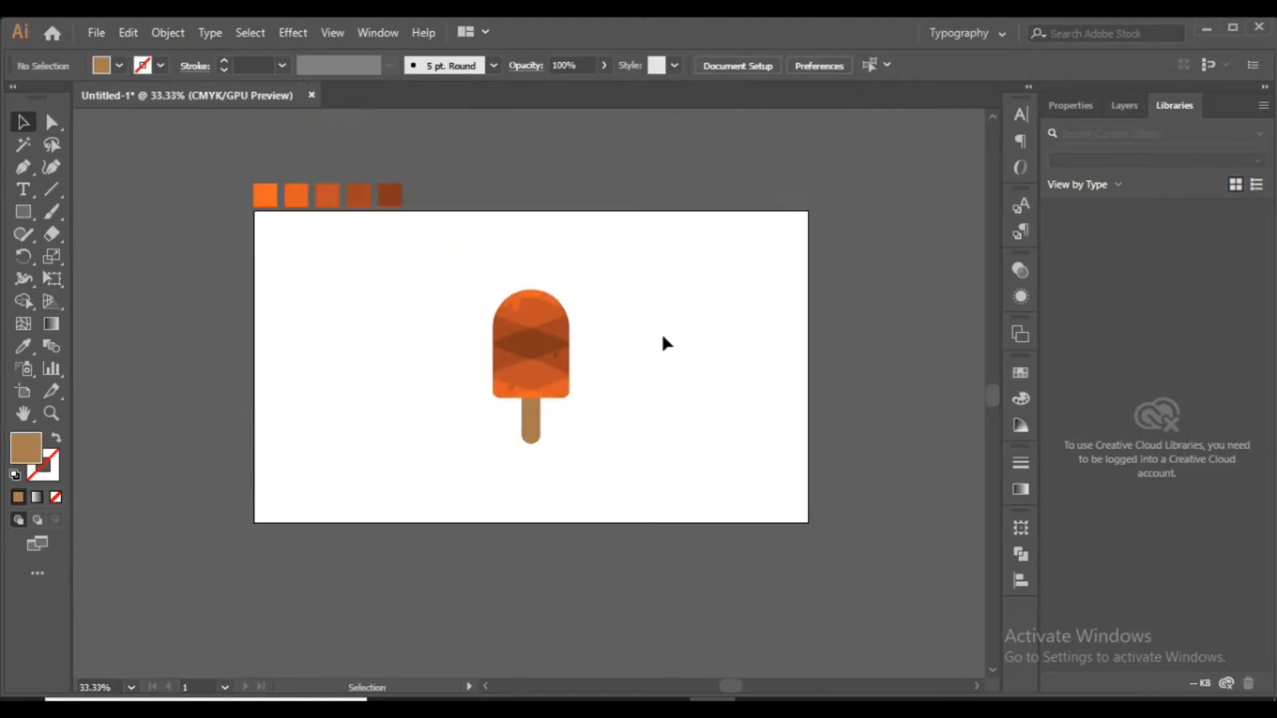
{"action": "key", "text": "t"}
{"action": "left_click", "coordinate": [473, 490]}
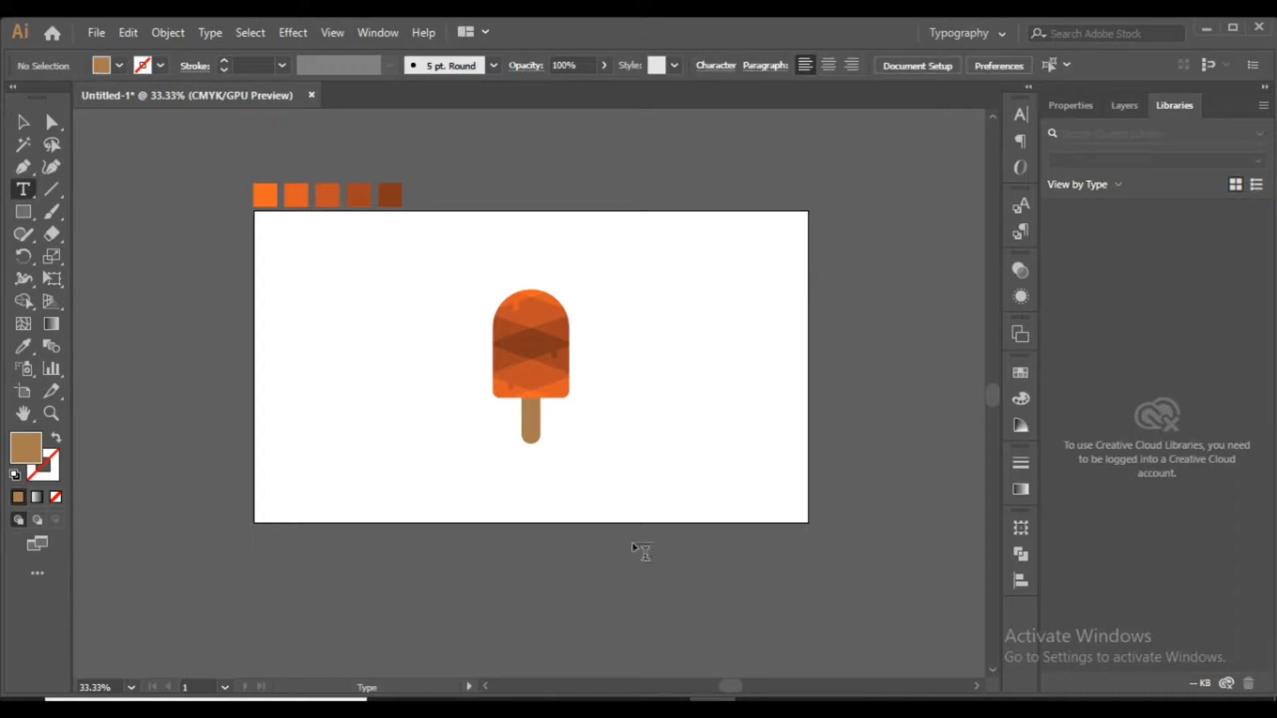
{"action": "type", "text": "Ice cream parlour"}
{"action": "left_click", "coordinate": [23, 122]}
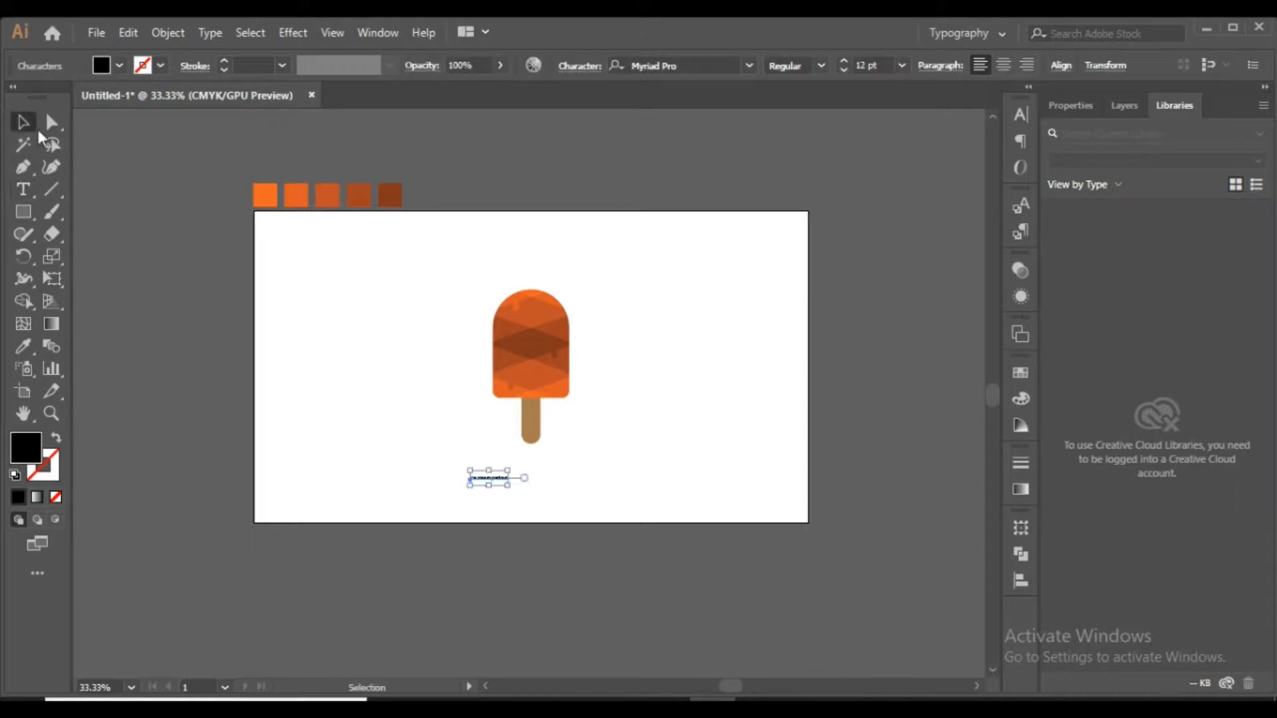
{"action": "left_click_drag", "start_coordinate": [513, 468], "coordinate": [575, 424]}
{"action": "left_click", "coordinate": [609, 431]}
Copy the word "parlour" and delete it from the text line, leaving only "ice cream"
{"action": "key", "text": "ctrl+plus"}
{"action": "key", "text": "space"}
{"action": "left_click_drag", "start_coordinate": [391, 520], "coordinate": [493, 506]}
{"action": "key", "text": "t"}
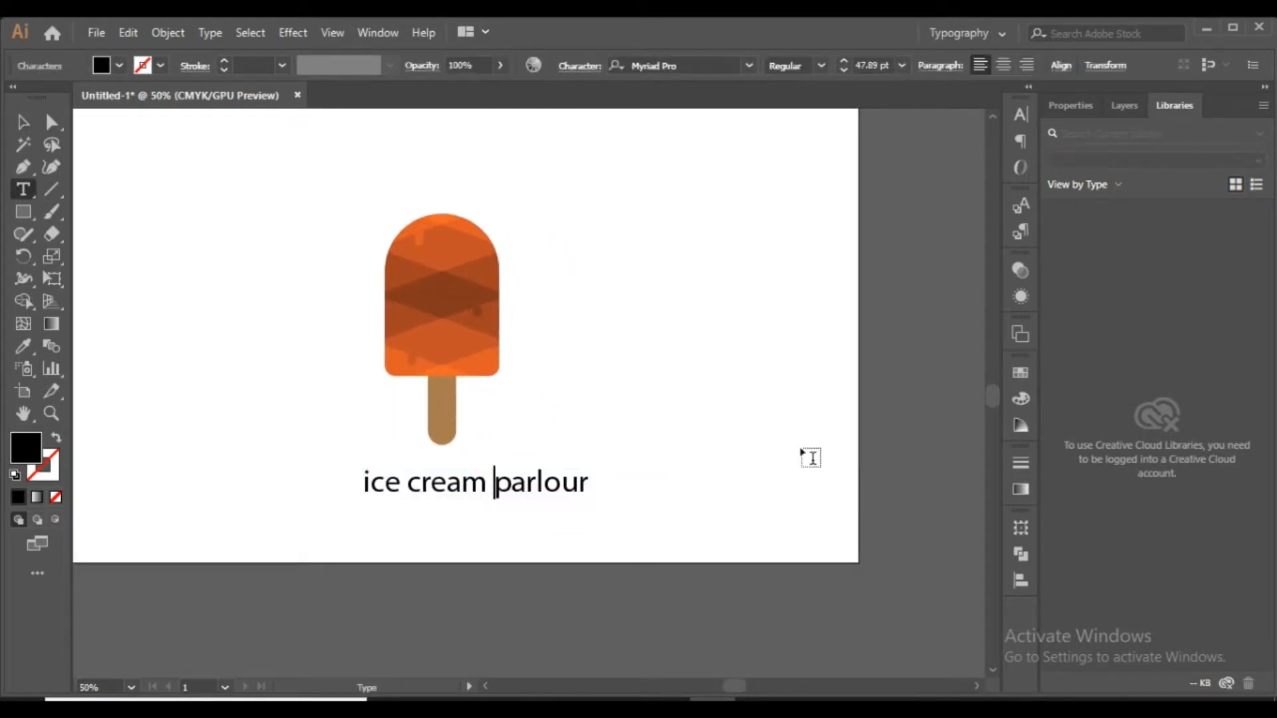
{"action": "key", "text": "BackSpace"}
{"action": "key", "text": "shift+End"}
{"action": "key", "text": "ctrl+c"}
{"action": "key", "text": "BackSpace"}
{"action": "left_click", "coordinate": [22, 125]}
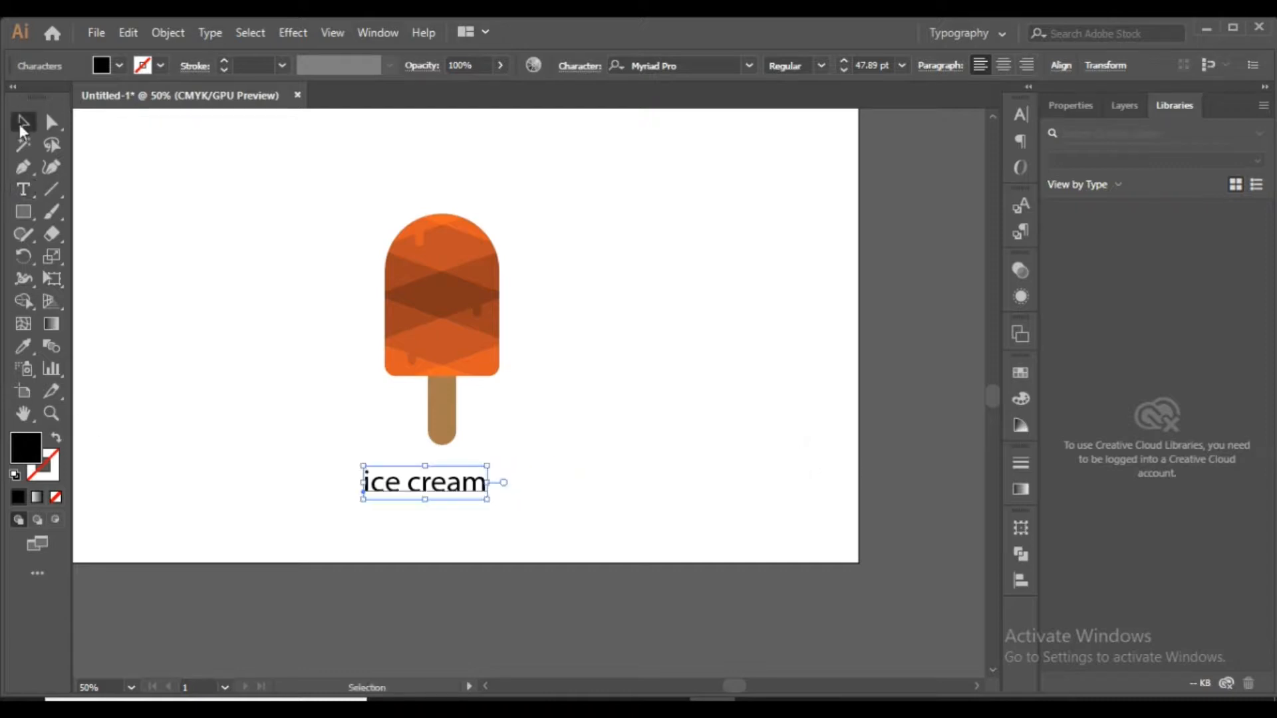
Paste "parlour" as a separate text object and move it just below the artboard
{"action": "left_click", "coordinate": [573, 348]}
{"action": "key", "text": "ctrl+v"}
{"action": "left_click_drag", "start_coordinate": [509, 399], "coordinate": [426, 627]}
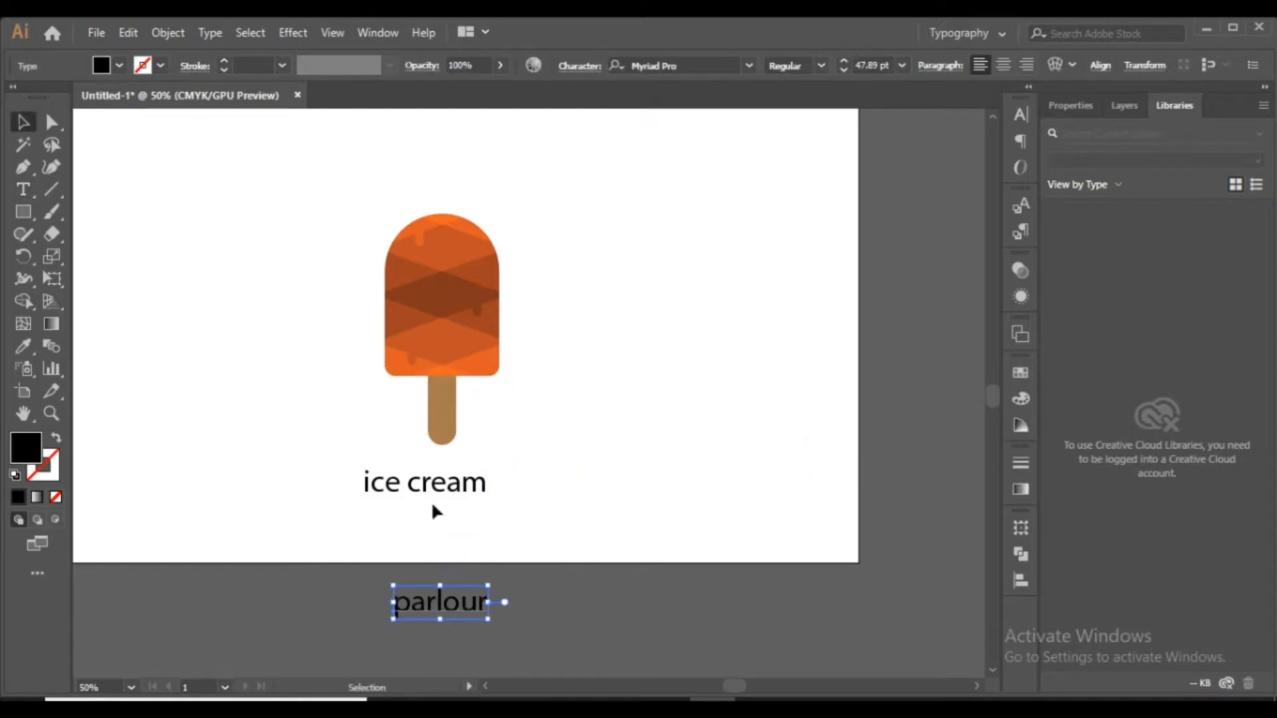
Set the "ice cream" text in Raleway Medium and all caps
{"action": "left_click", "coordinate": [432, 489]}
{"action": "left_click", "coordinate": [669, 65]}
{"action": "type", "text": "rale"}
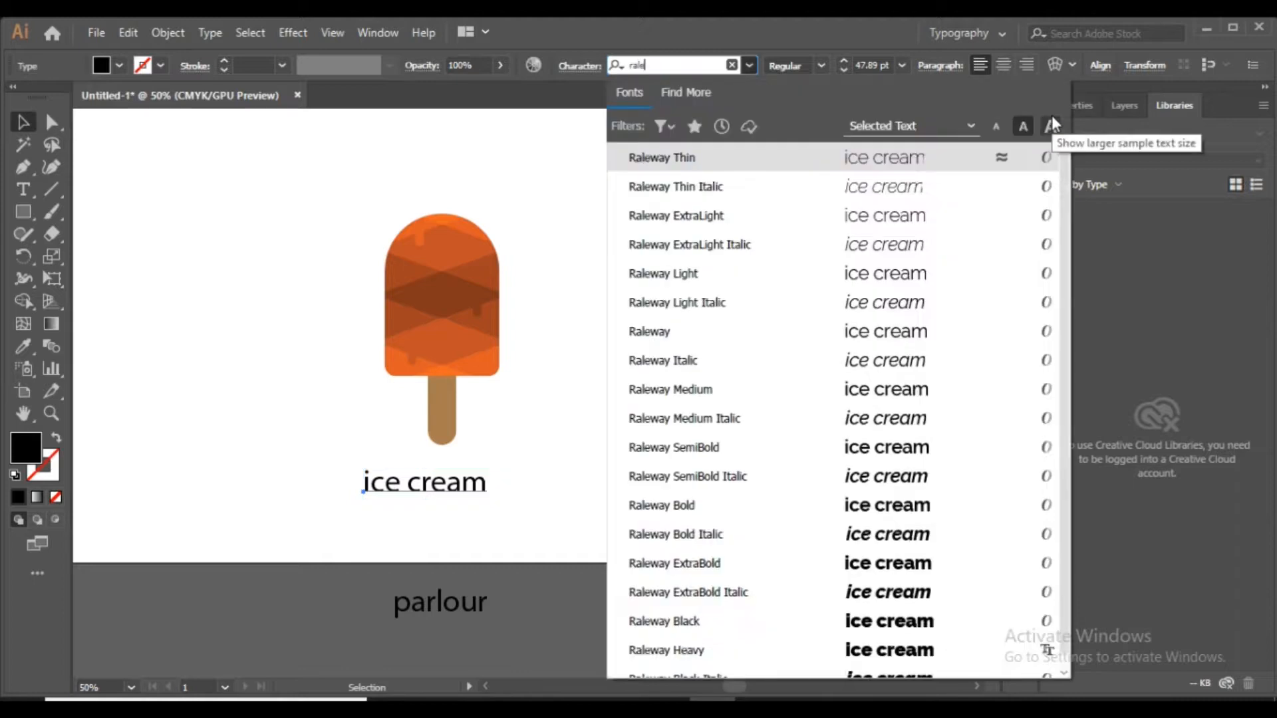
{"action": "key", "text": "Down"}
{"action": "key", "text": "Down"}
{"action": "key", "text": "Down"}
{"action": "key", "text": "Down"}
{"action": "key", "text": "Down"}
{"action": "key", "text": "Down"}
{"action": "key", "text": "Down"}
{"action": "key", "text": "Down"}
{"action": "key", "text": "Return"}
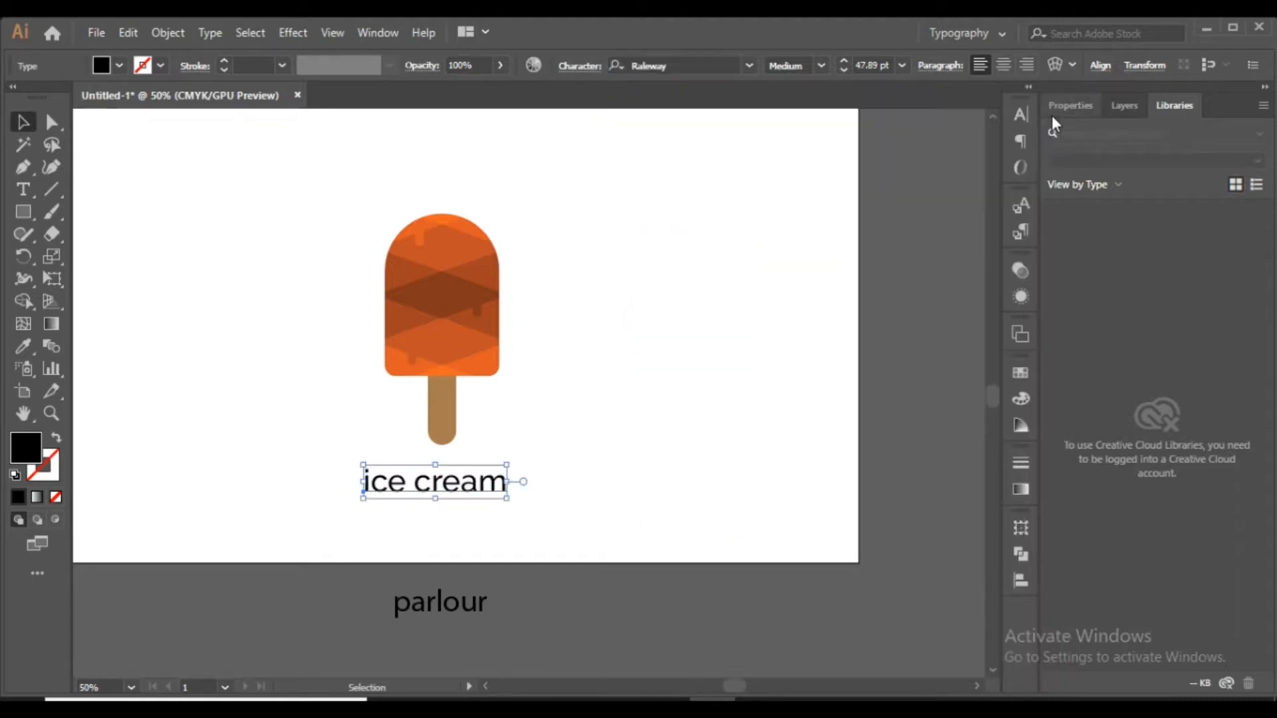
{"action": "left_click", "coordinate": [588, 66]}
{"action": "left_click", "coordinate": [401, 260]}
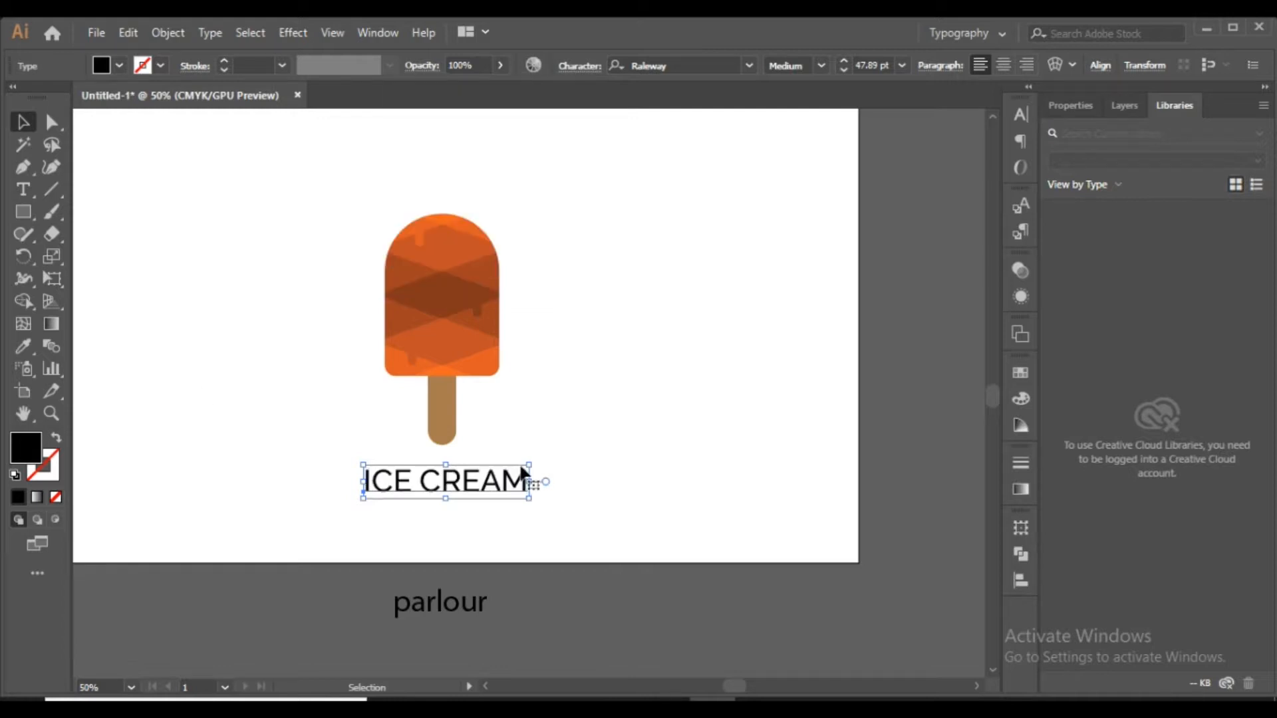
Enlarge the "ICE CREAM" text to about 68 pt and move it up toward the stick
{"action": "left_click_drag", "start_coordinate": [529, 461], "coordinate": [565, 459]}
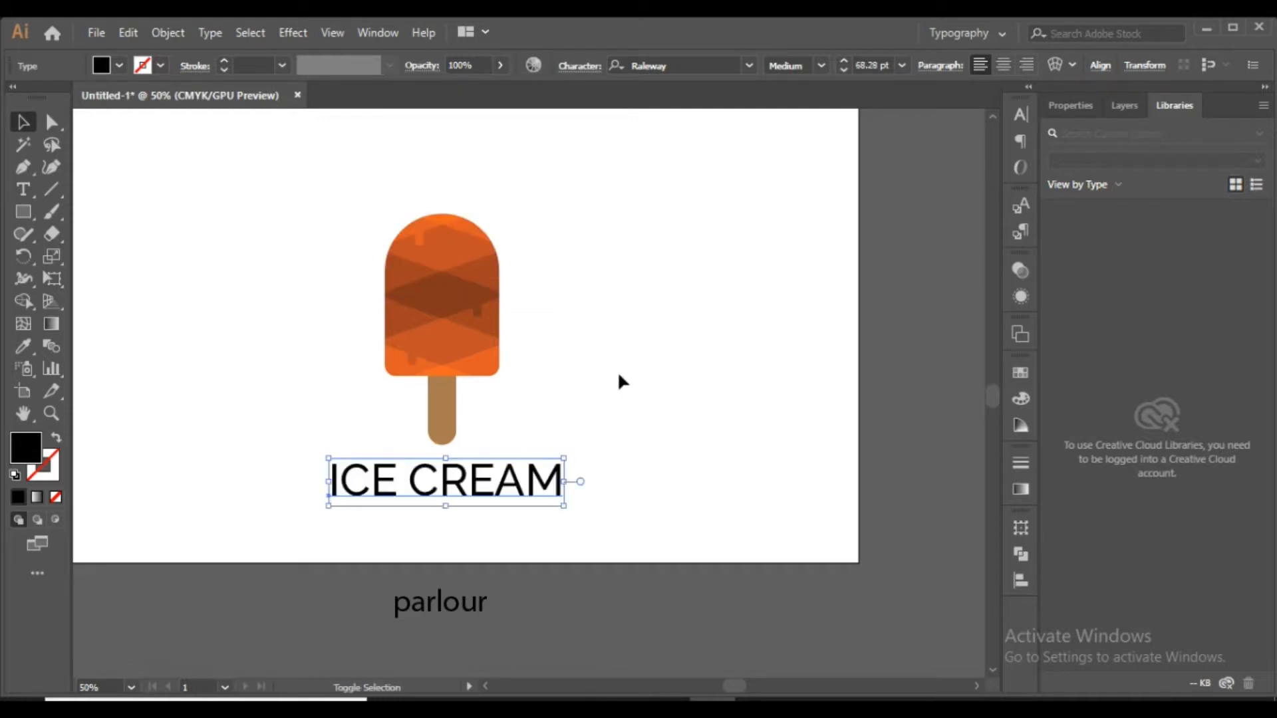
{"action": "key", "text": "shift+Up"}
{"action": "key", "text": "shift+Up"}
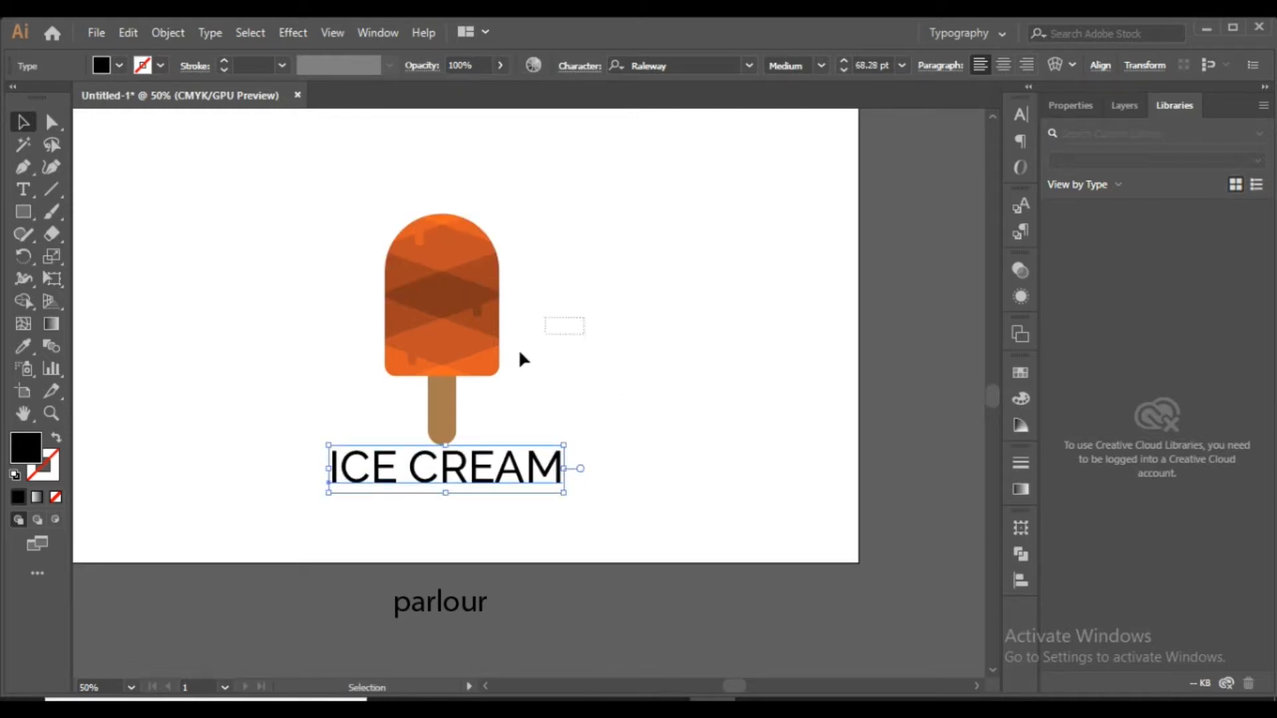
Center the "ICE CREAM" text horizontally under the popsicle and shrink it to about 63 pt
{"action": "left_click_drag", "start_coordinate": [520, 353], "coordinate": [399, 480]}
{"action": "left_click", "coordinate": [635, 65]}
{"action": "left_click", "coordinate": [676, 278]}
{"action": "left_click", "coordinate": [540, 461]}
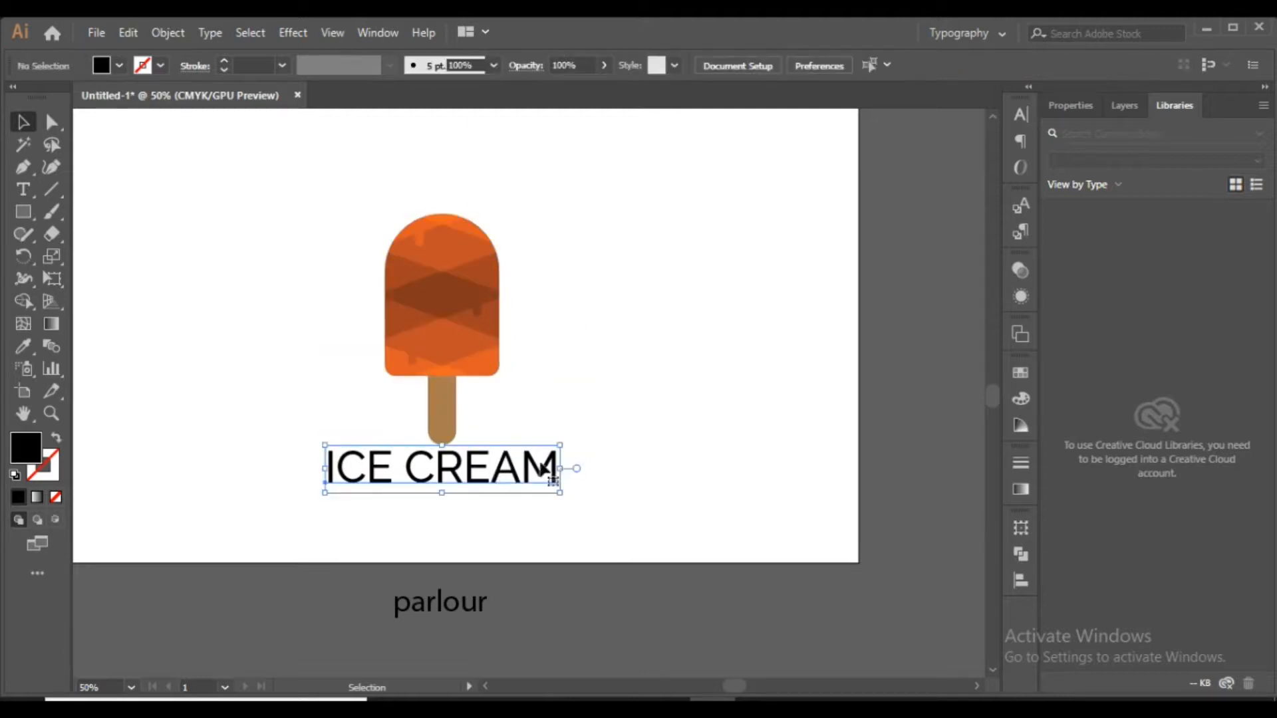
{"action": "left_click_drag", "start_coordinate": [561, 444], "coordinate": [551, 448]}
{"action": "left_click", "coordinate": [632, 410]}
{"action": "left_click", "coordinate": [359, 484]}
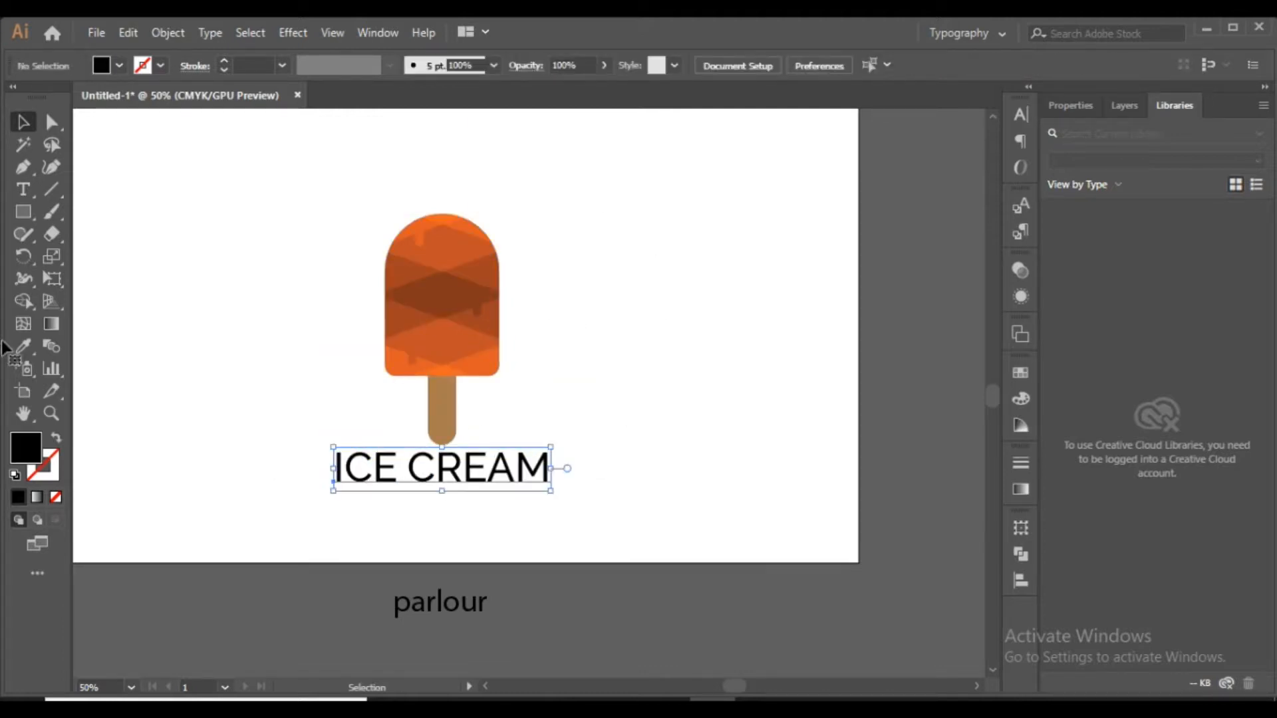
Colour the "ICE CREAM" text with the bright orange sampled from the popsicle's lower part
{"action": "left_click", "coordinate": [24, 347]}
{"action": "left_click", "coordinate": [452, 363]}
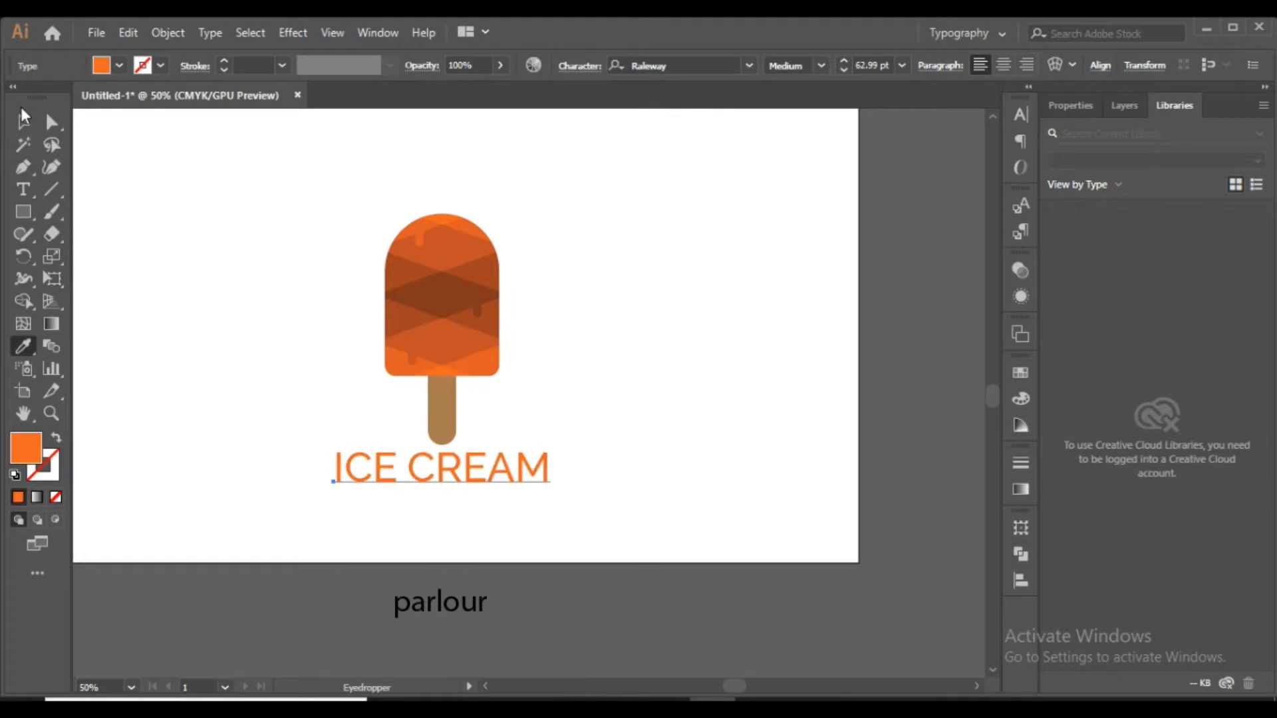
{"action": "key", "text": "v"}
{"action": "left_click", "coordinate": [182, 212]}
Move the "parlour" text onto the artboard directly below "ICE CREAM"
{"action": "scroll", "coordinate": [472, 576], "scroll_direction": "down", "scroll_amount": 1}
{"action": "left_click_drag", "start_coordinate": [473, 577], "coordinate": [465, 458]}
{"action": "left_click", "coordinate": [652, 557]}
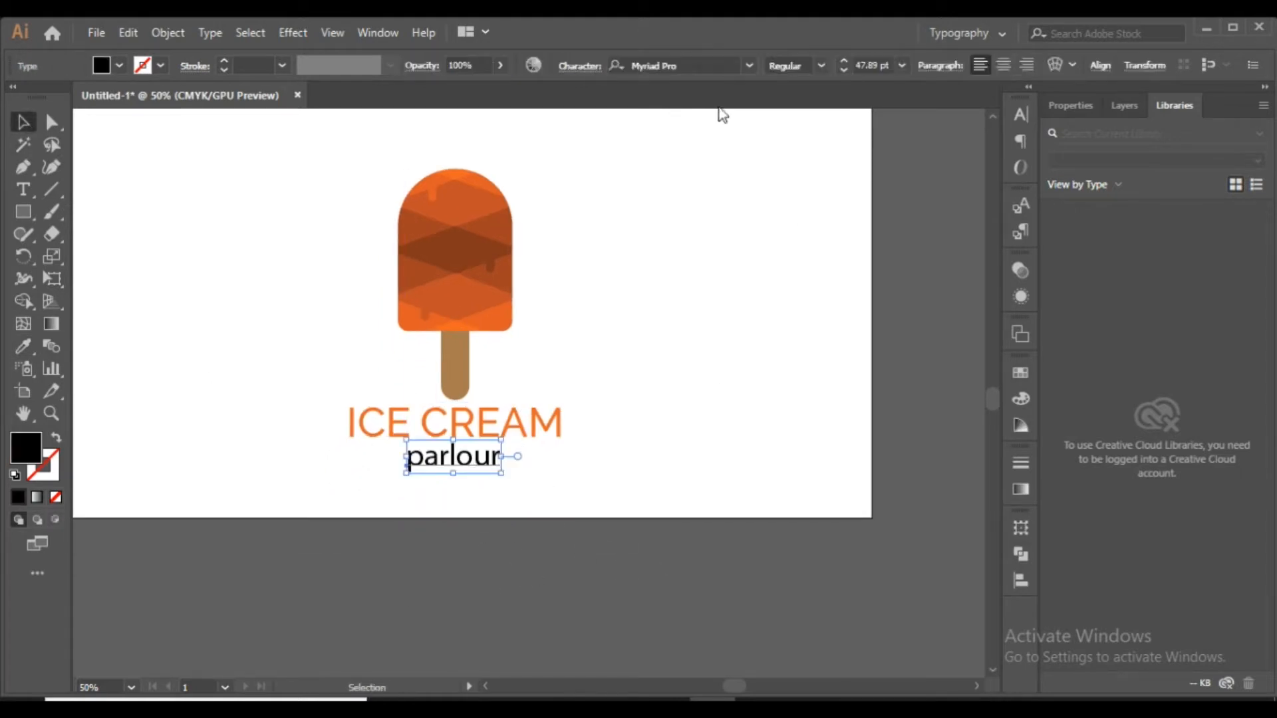
Set the "parlour" text in Acid Bold and all caps
{"action": "left_click", "coordinate": [676, 64]}
{"action": "type", "text": "acid"}
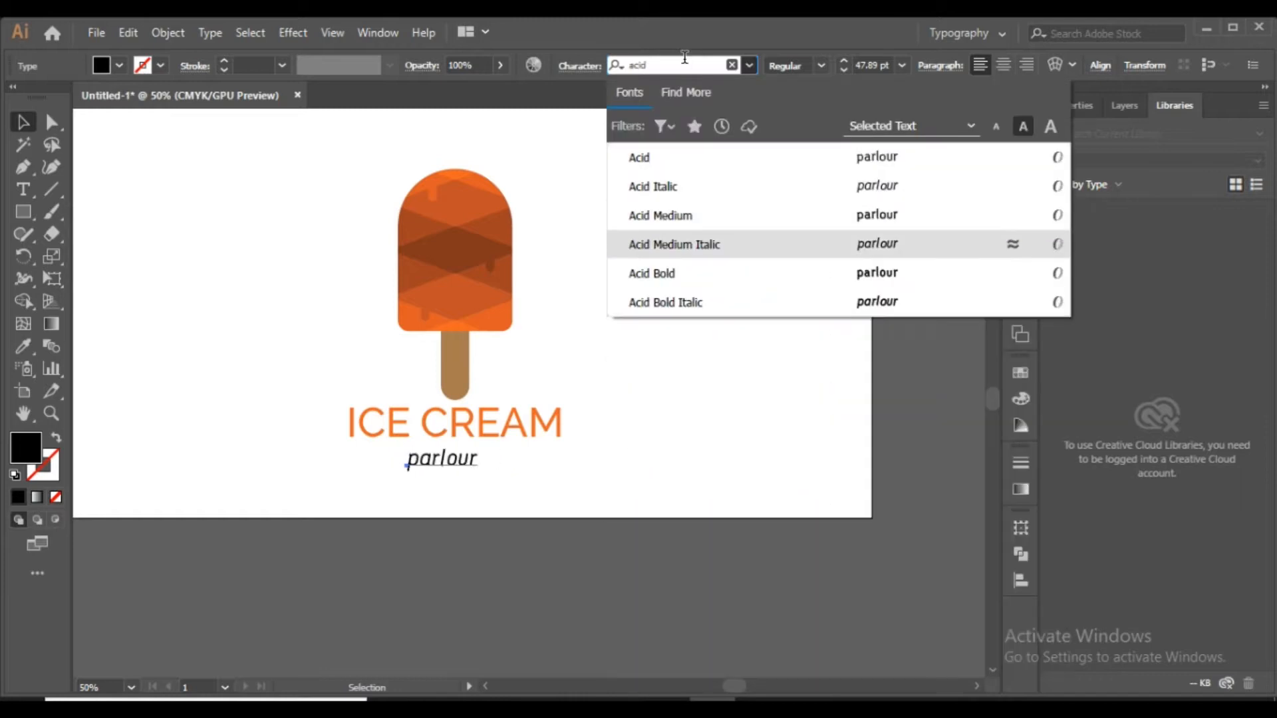
{"action": "key", "text": "Return"}
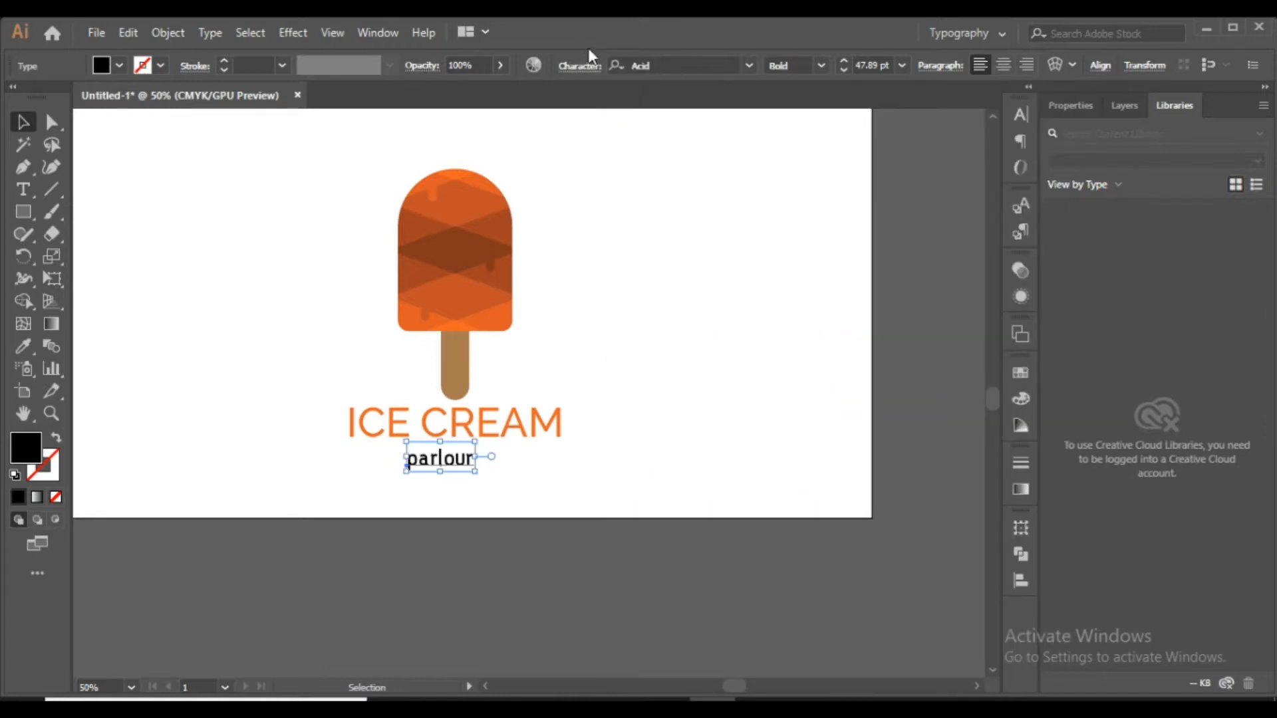
{"action": "key", "text": "ctrl+t"}
{"action": "left_click", "coordinate": [402, 260]}
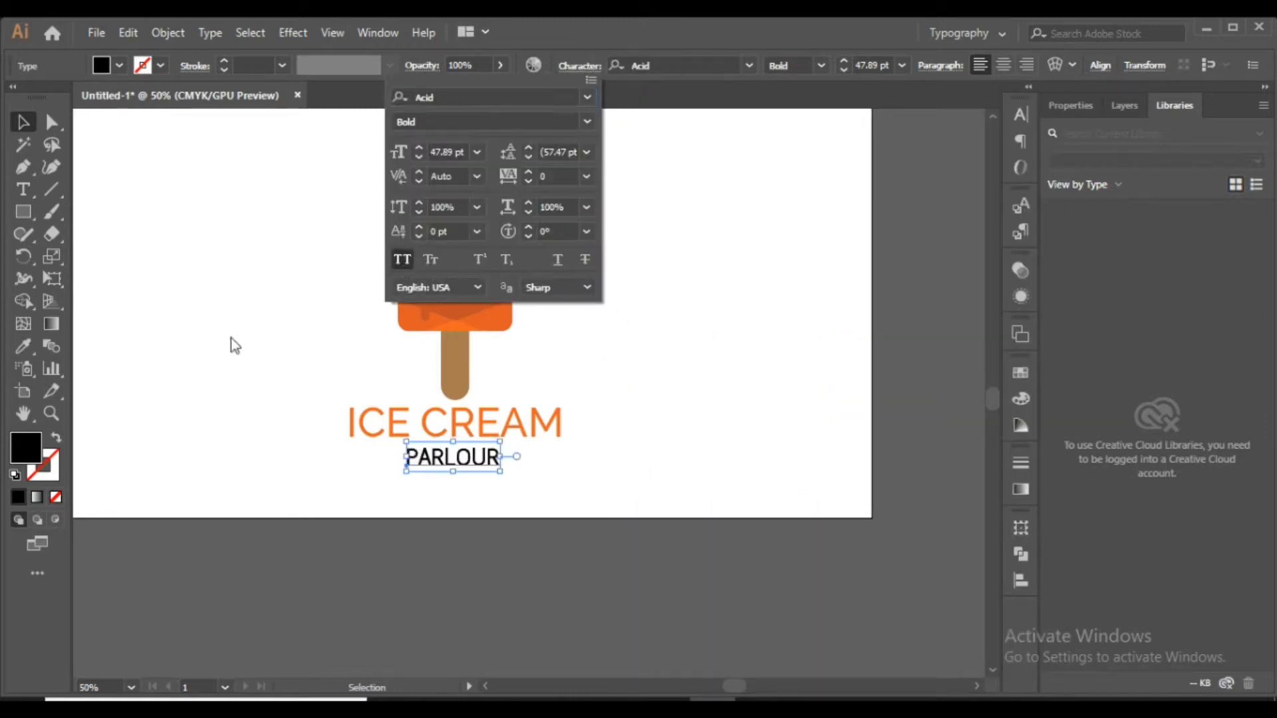
{"action": "left_click", "coordinate": [207, 332]}
Align the popsicle and both text lines on a common horizontal center
{"action": "left_click_drag", "start_coordinate": [305, 237], "coordinate": [572, 474]}
{"action": "left_click", "coordinate": [630, 64]}
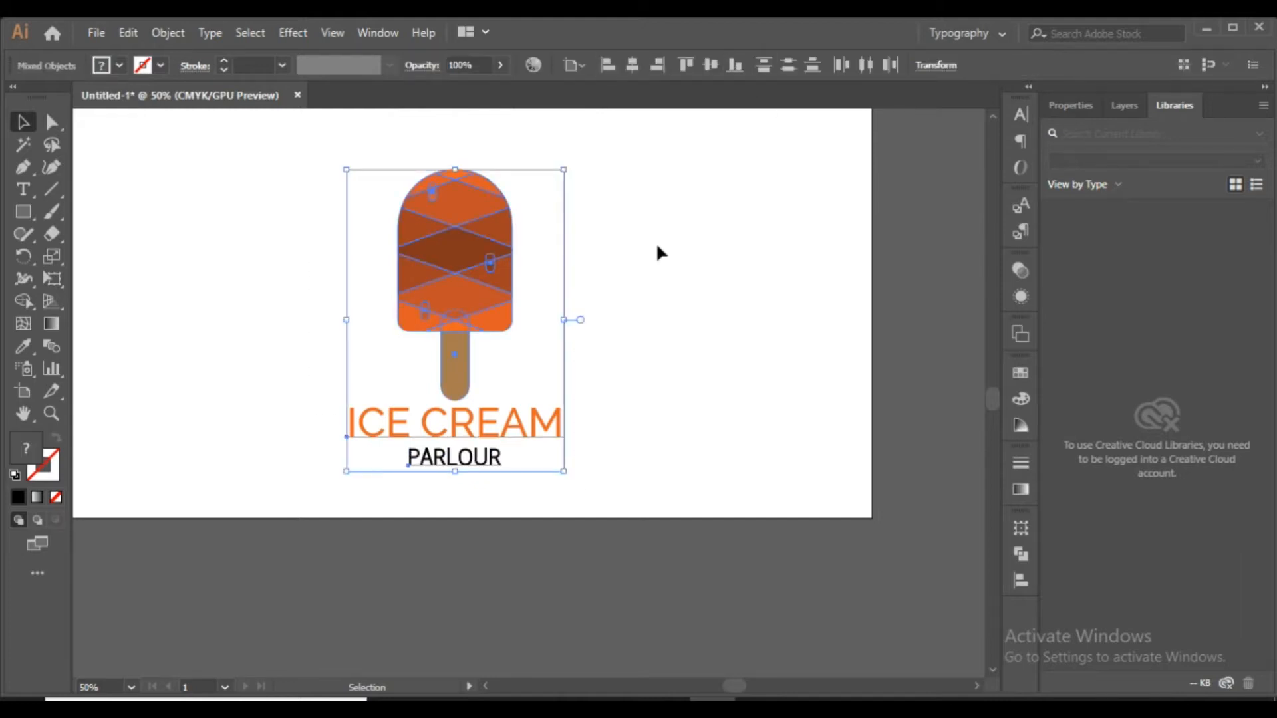
{"action": "left_click", "coordinate": [658, 250]}
Widen the letter spacing of the "PARLOUR" text
{"action": "left_click", "coordinate": [491, 465]}
{"action": "key", "text": "alt+Right"}
{"action": "key", "text": "alt+Right"}
{"action": "key", "text": "alt+Right"}
{"action": "key", "text": "alt+Right"}
{"action": "key", "text": "alt+Right"}
{"action": "key", "text": "alt+Right"}
{"action": "key", "text": "alt+Right"}
{"action": "key", "text": "alt+Right"}
{"action": "key", "text": "alt+Right"}
{"action": "key", "text": "alt+Right"}
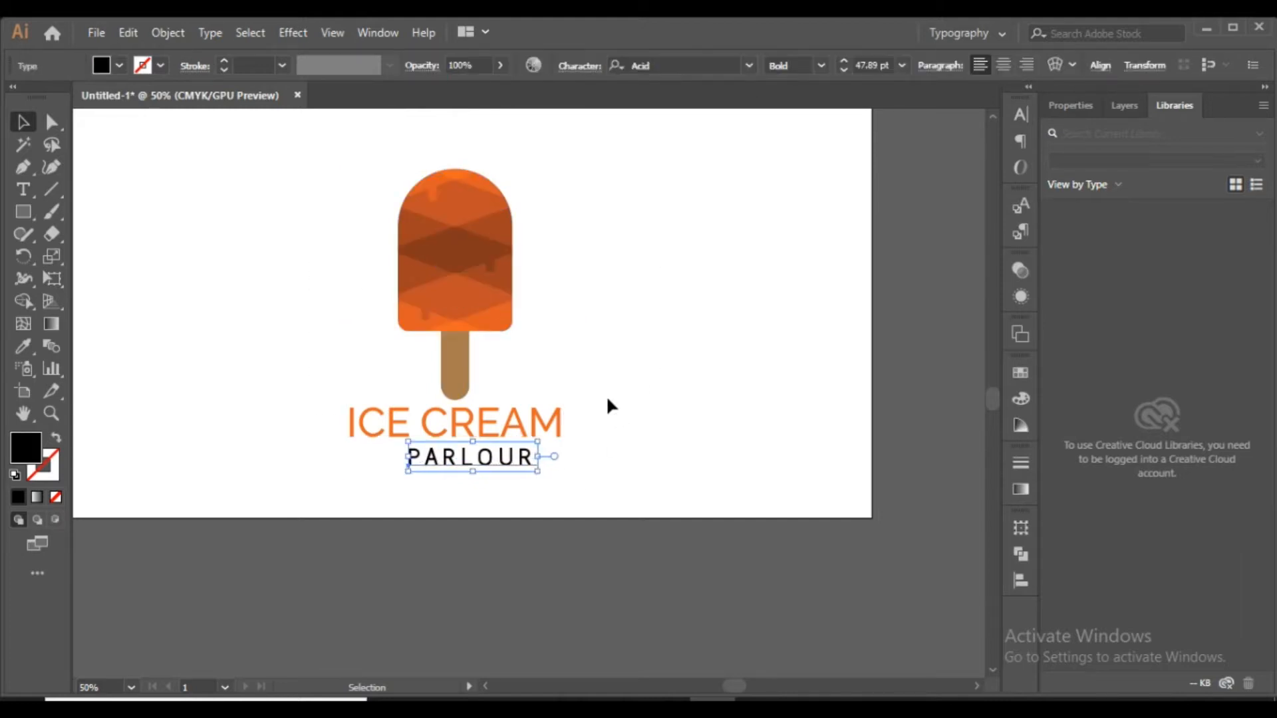
{"action": "left_click", "coordinate": [605, 416]}
Convert the "ICE CREAM" and "PARLOUR" text lines to outlines
{"action": "left_click_drag", "start_coordinate": [573, 279], "coordinate": [453, 463]}
{"action": "left_click", "coordinate": [528, 485]}
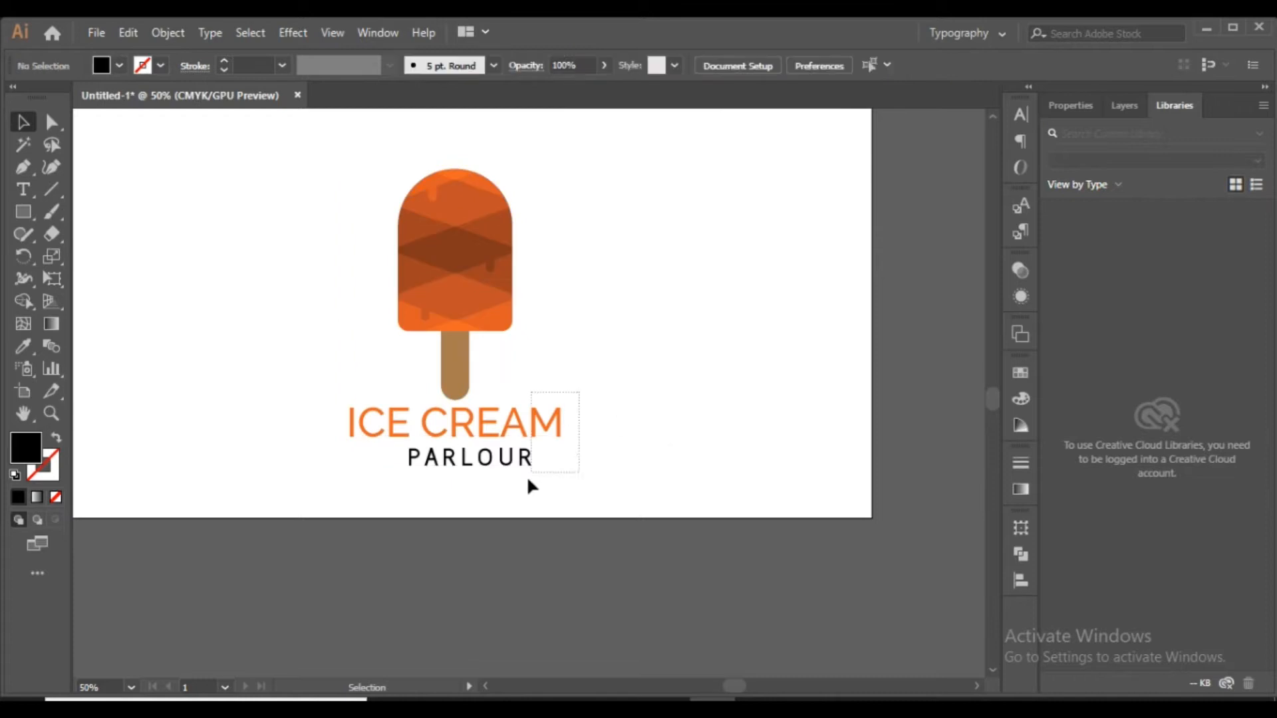
{"action": "left_click_drag", "start_coordinate": [527, 484], "coordinate": [530, 440]}
{"action": "right_click", "coordinate": [528, 449]}
{"action": "left_click", "coordinate": [585, 205]}
Center the popsicle and both outlined text lines horizontally with one another
{"action": "left_click_drag", "start_coordinate": [572, 177], "coordinate": [443, 472]}
{"action": "left_click", "coordinate": [1020, 580]}
{"action": "left_click", "coordinate": [836, 557]}
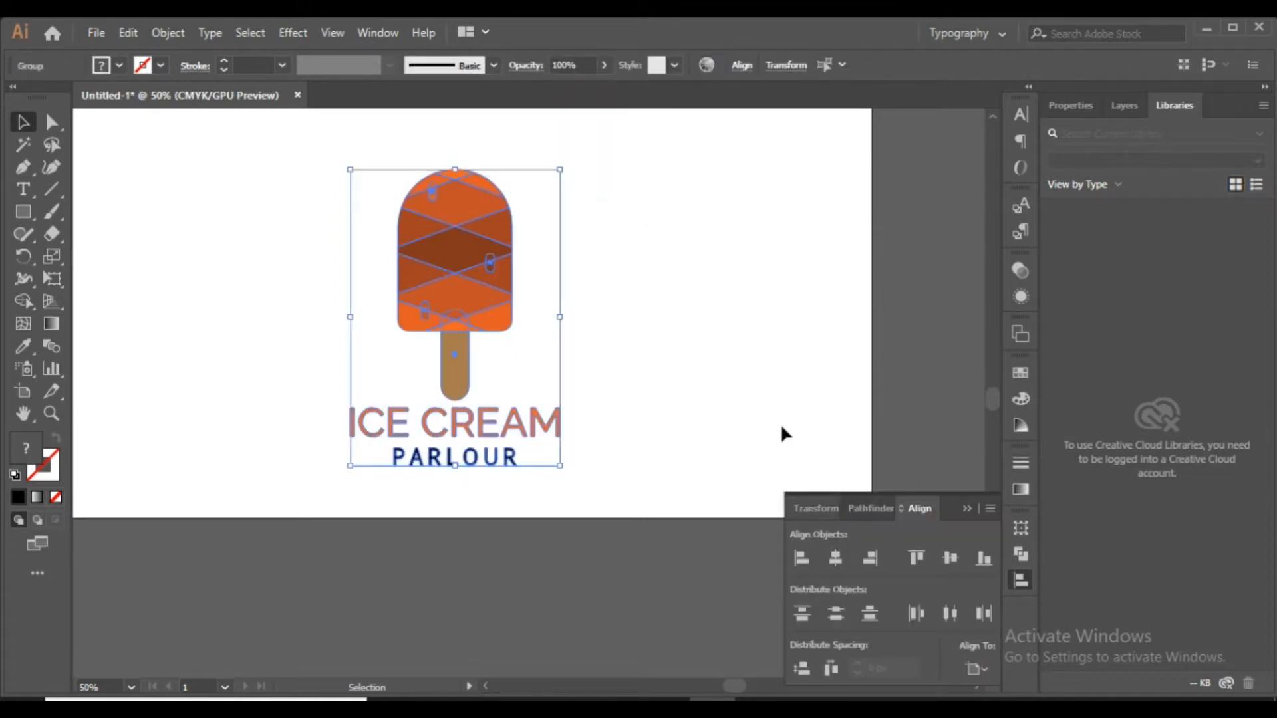
{"action": "left_click", "coordinate": [645, 290]}
Fill the outlined "PARLOUR" lettering with the orange sampled from the popsicle's lower corner
{"action": "left_click", "coordinate": [492, 452]}
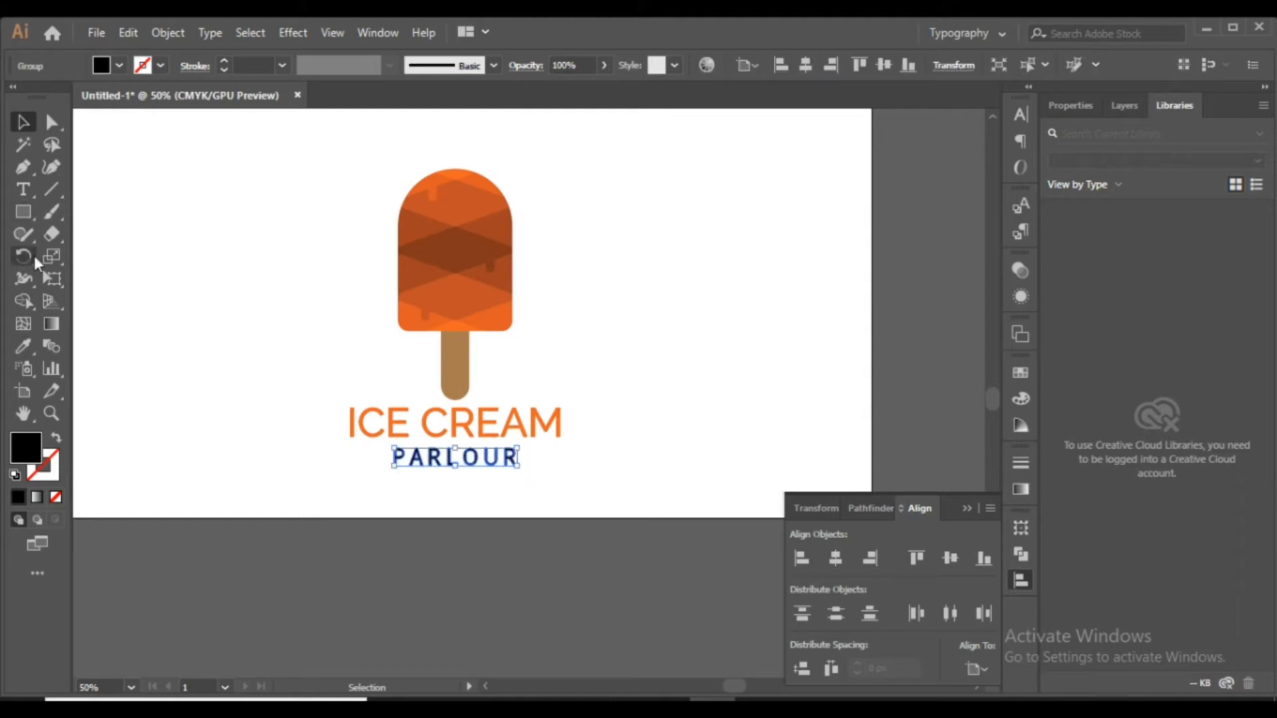
{"action": "left_click", "coordinate": [25, 345]}
{"action": "left_click", "coordinate": [499, 316]}
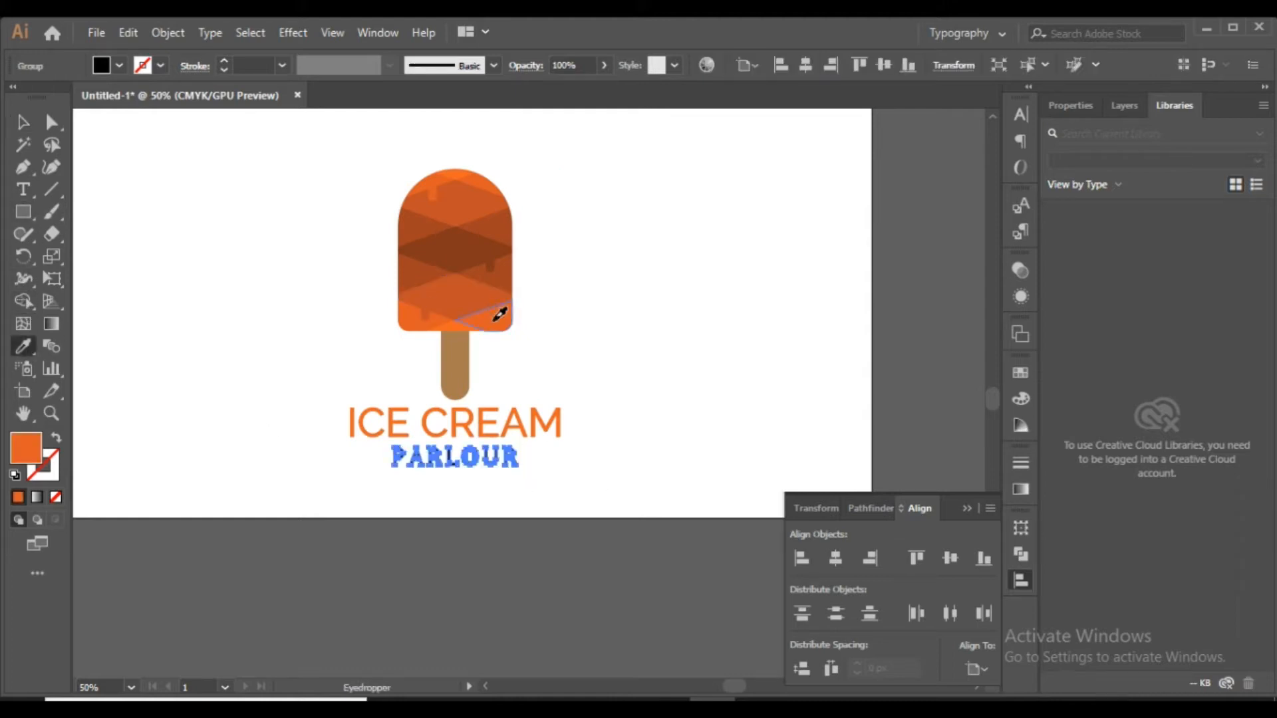
{"action": "left_click", "coordinate": [23, 123]}
{"action": "left_click", "coordinate": [322, 427]}
Nudge the "PARLOUR" lettering slightly up, closer to "ICE CREAM"
{"action": "left_click_drag", "start_coordinate": [373, 414], "coordinate": [352, 389]}
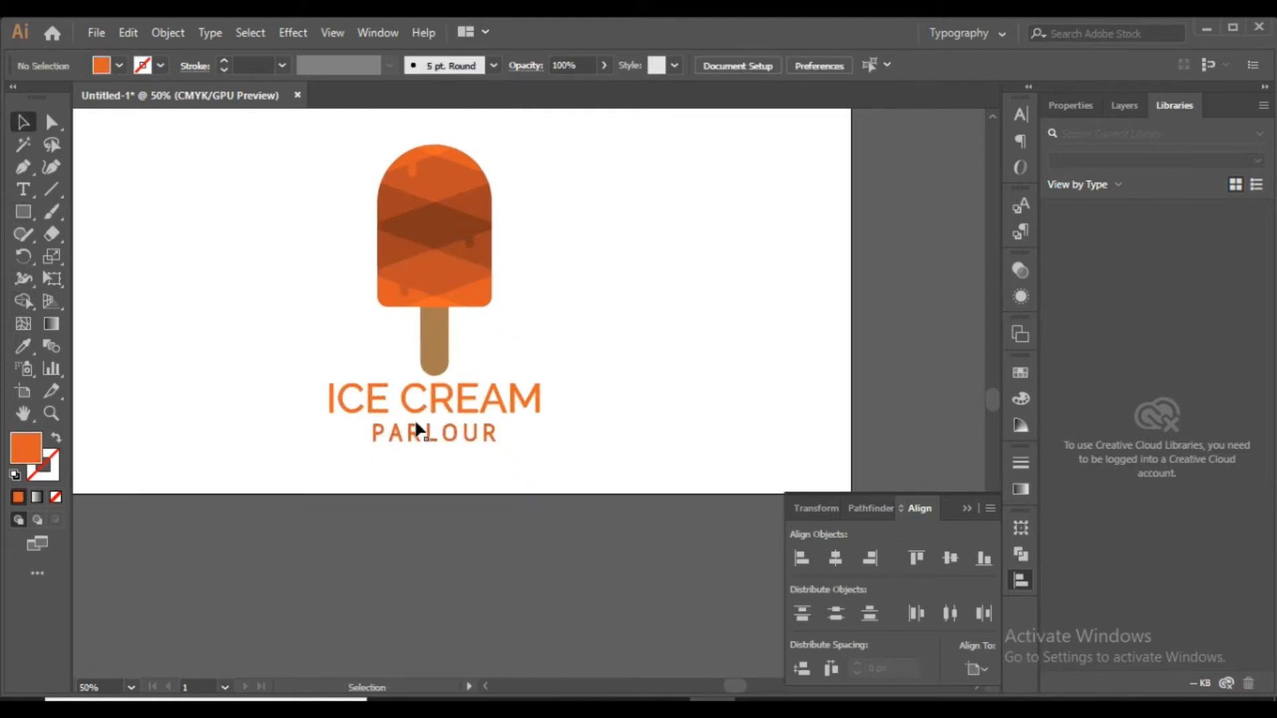
{"action": "left_click", "coordinate": [416, 431]}
{"action": "left_click_drag", "start_coordinate": [495, 429], "coordinate": [497, 427]}
{"action": "left_click", "coordinate": [526, 171]}
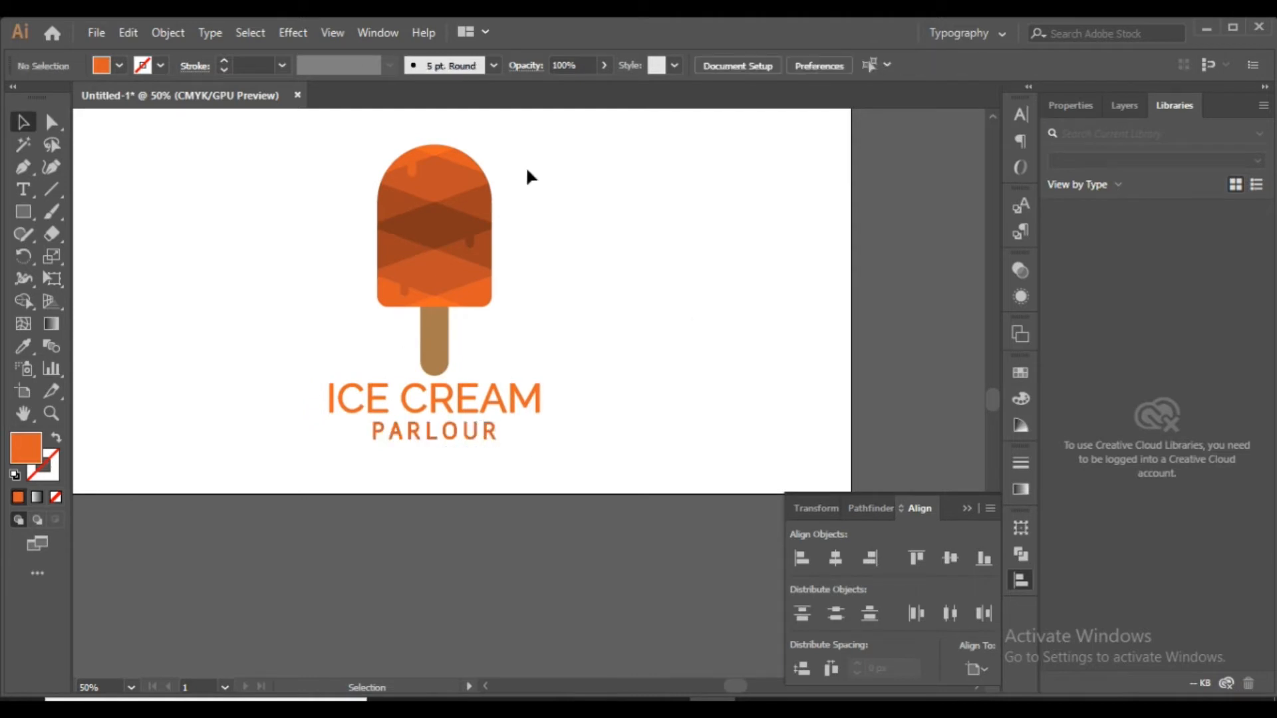
Group the whole logo and center it horizontally and vertically on the artboard
{"action": "left_click_drag", "start_coordinate": [383, 477], "coordinate": [358, 481]}
{"action": "key", "text": "ctrl+g"}
{"action": "left_click", "coordinate": [806, 65]}
{"action": "left_click", "coordinate": [883, 65]}
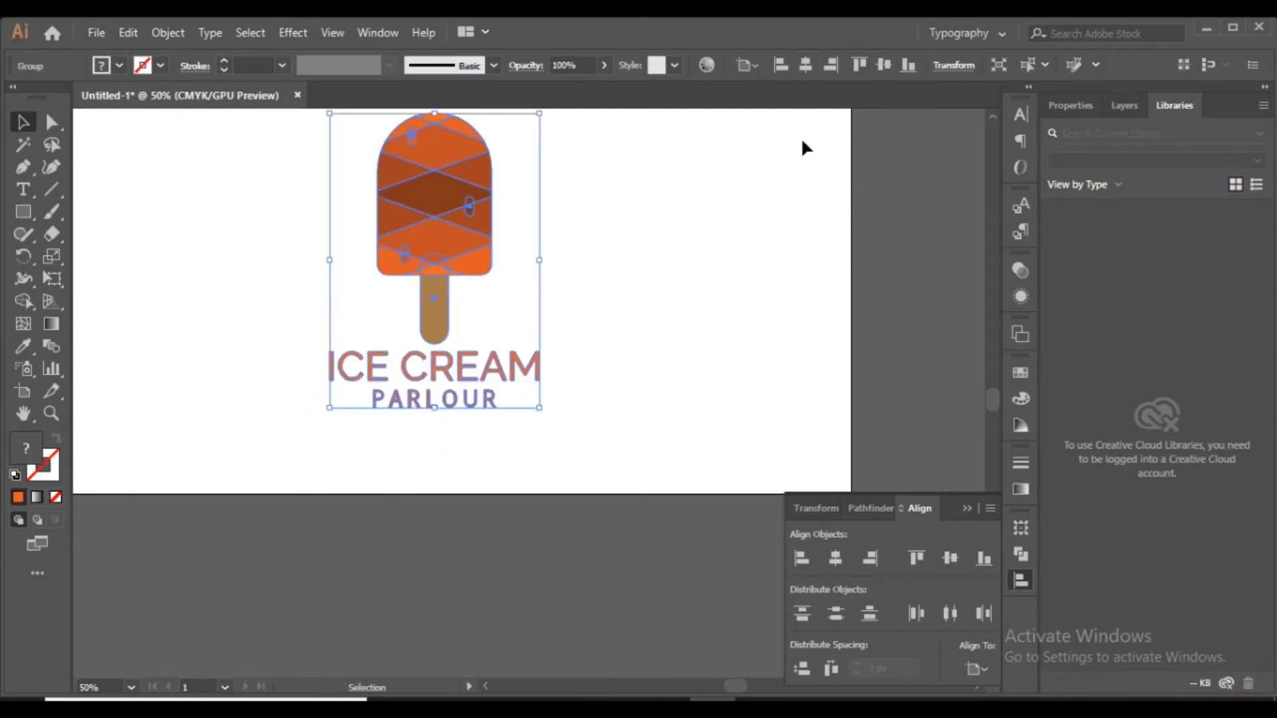
{"action": "left_click", "coordinate": [599, 230]}
Draw a background rectangle covering the entire artboard
{"action": "left_click_drag", "start_coordinate": [475, 284], "coordinate": [604, 381]}
{"action": "key", "text": "ctrl+minus"}
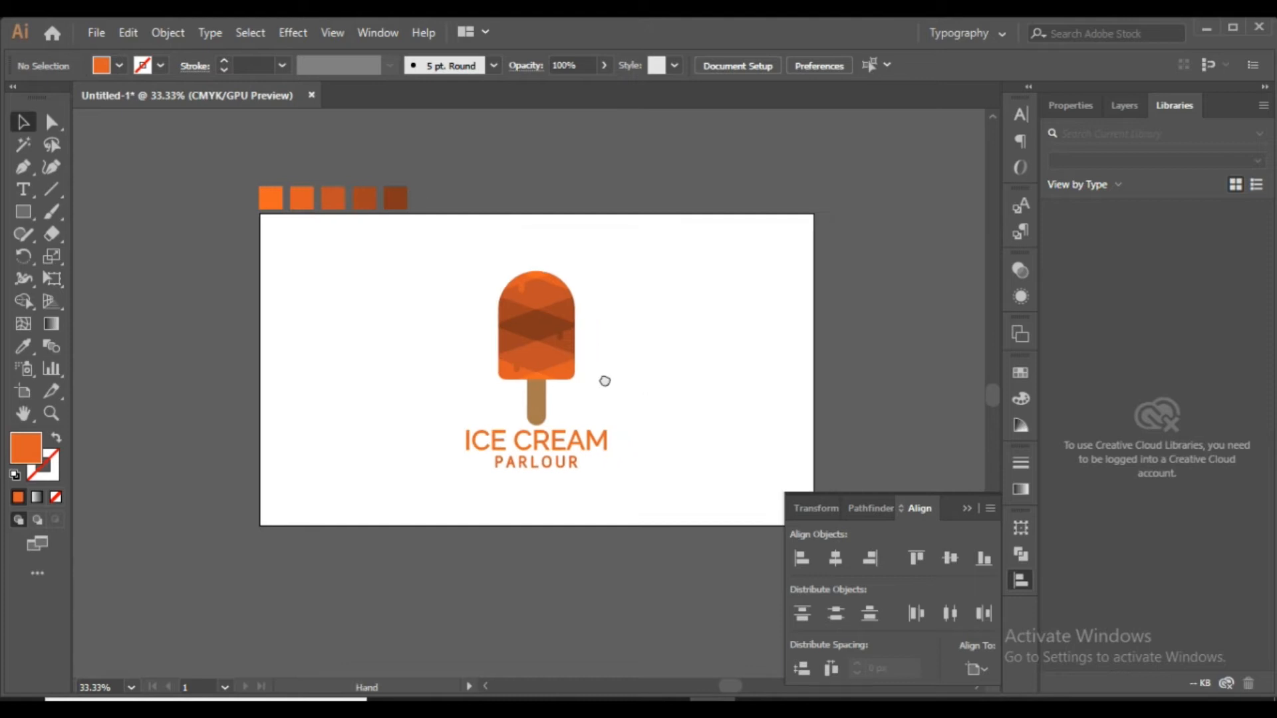
{"action": "left_click_drag", "start_coordinate": [259, 211], "coordinate": [815, 525]}
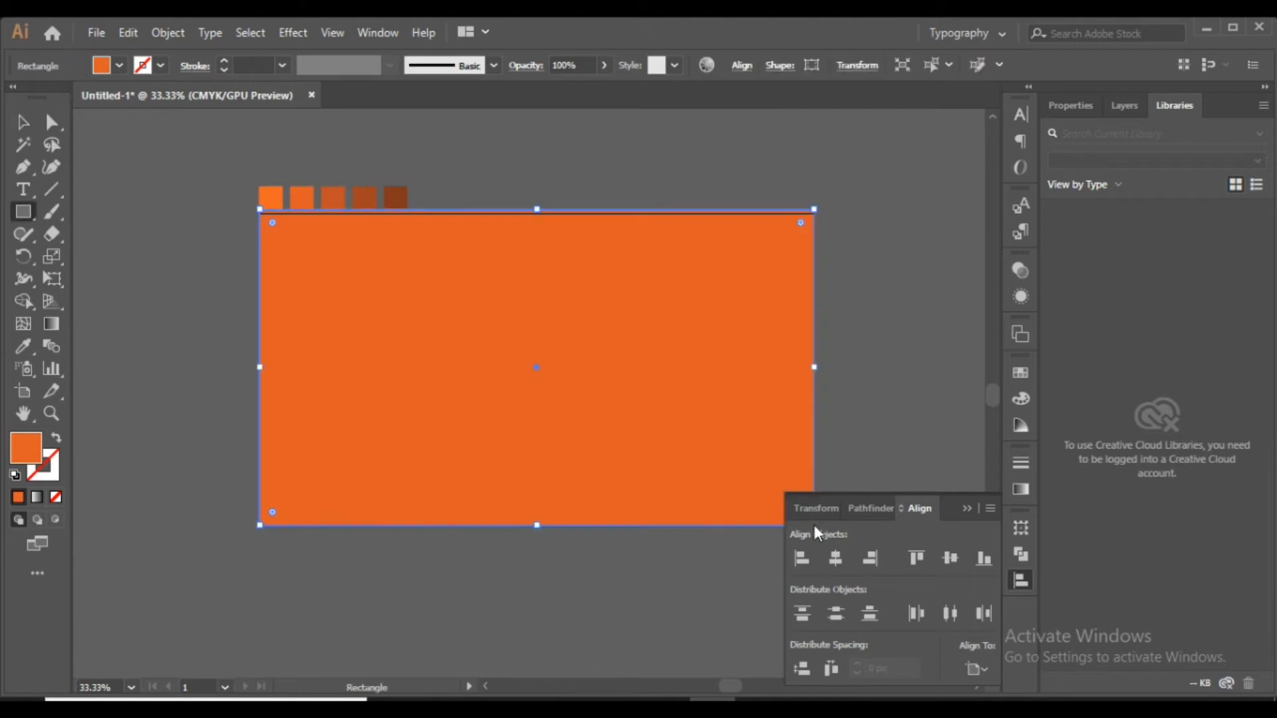
{"action": "left_click", "coordinate": [967, 508]}
{"action": "left_click", "coordinate": [23, 122]}
Fill the background rectangle with a dark grey swatch
{"action": "left_click", "coordinate": [105, 66]}
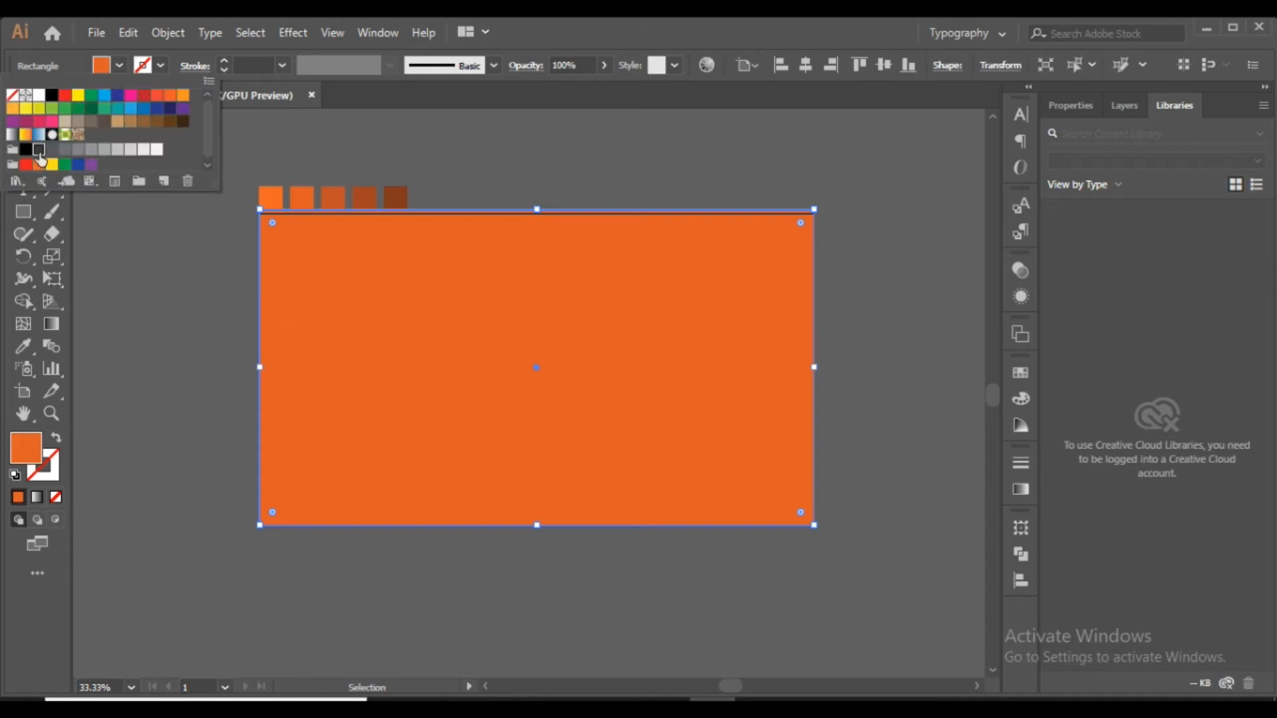
{"action": "left_click", "coordinate": [38, 151]}
{"action": "left_click", "coordinate": [215, 370]}
Fit the background rectangle's upper edge to the artboard and send it behind the logo
{"action": "left_click_drag", "start_coordinate": [537, 209], "coordinate": [537, 213]}
{"action": "right_click", "coordinate": [495, 339]}
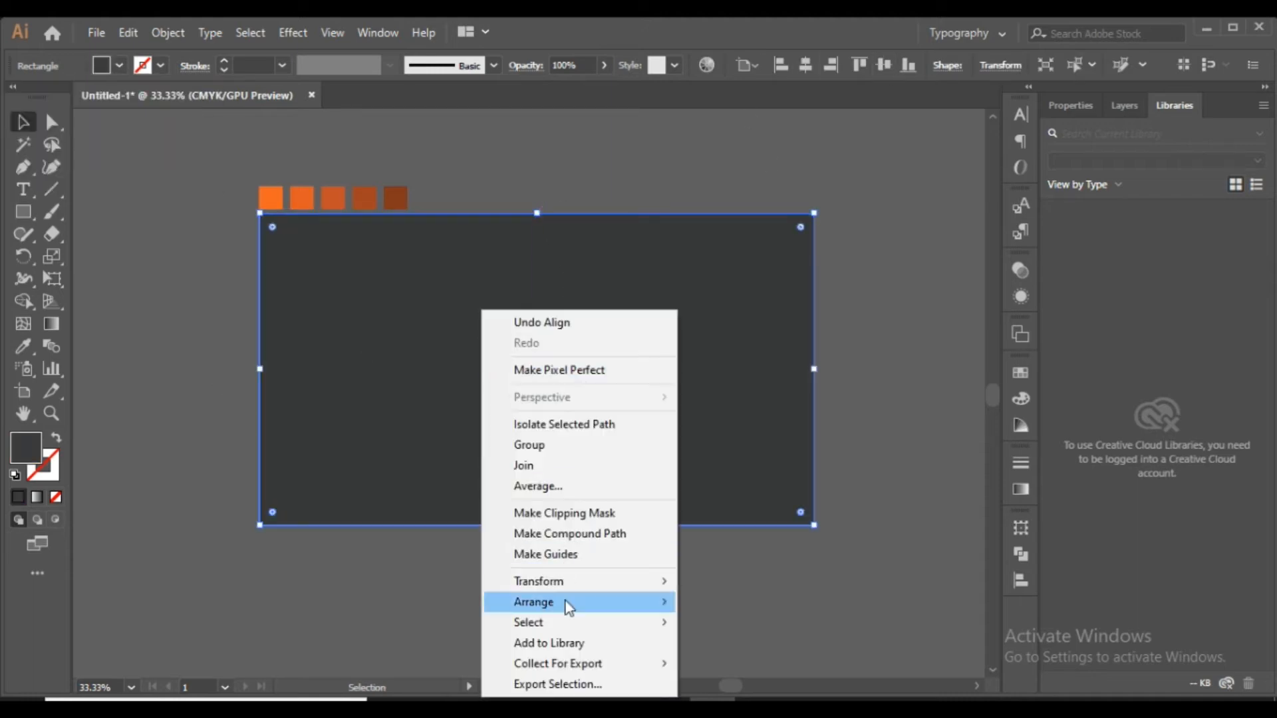
{"action": "left_click", "coordinate": [747, 662]}
{"action": "scroll", "coordinate": [772, 421], "scroll_direction": "right", "scroll_amount": 1}
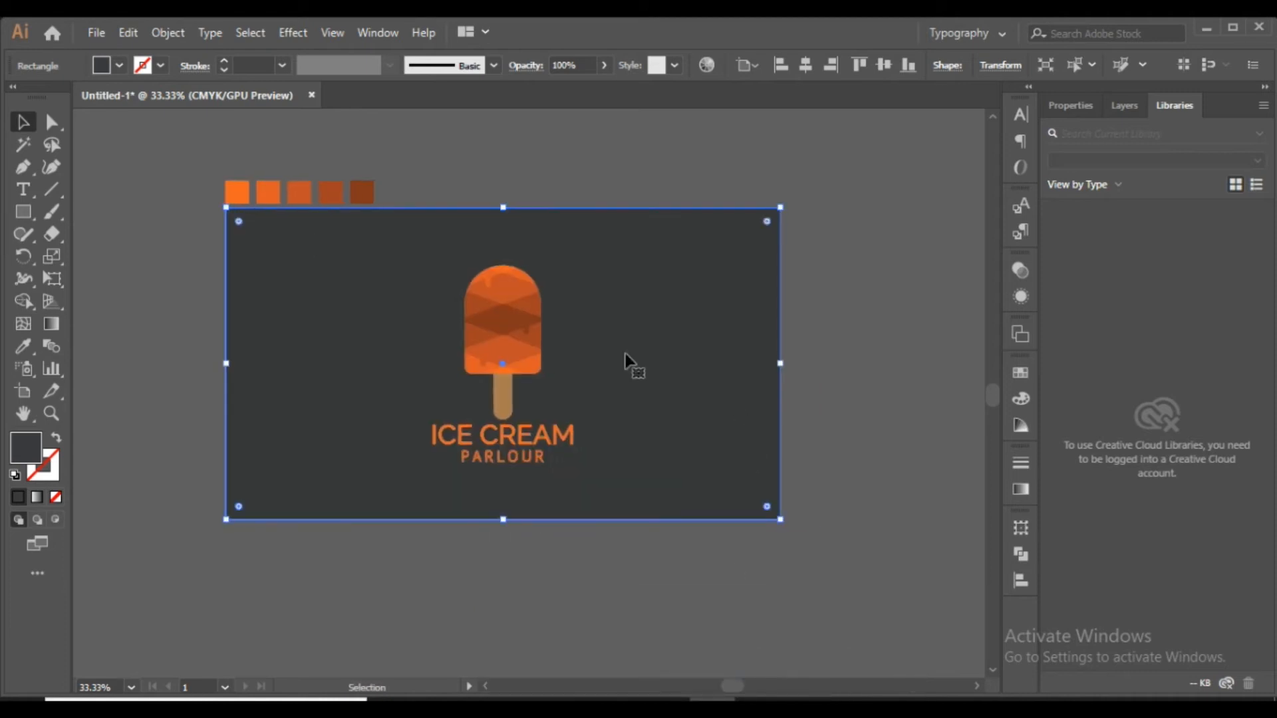
Change the background rectangle's fill to black and deselect it
{"action": "left_click", "coordinate": [96, 65]}
{"action": "left_click", "coordinate": [52, 97]}
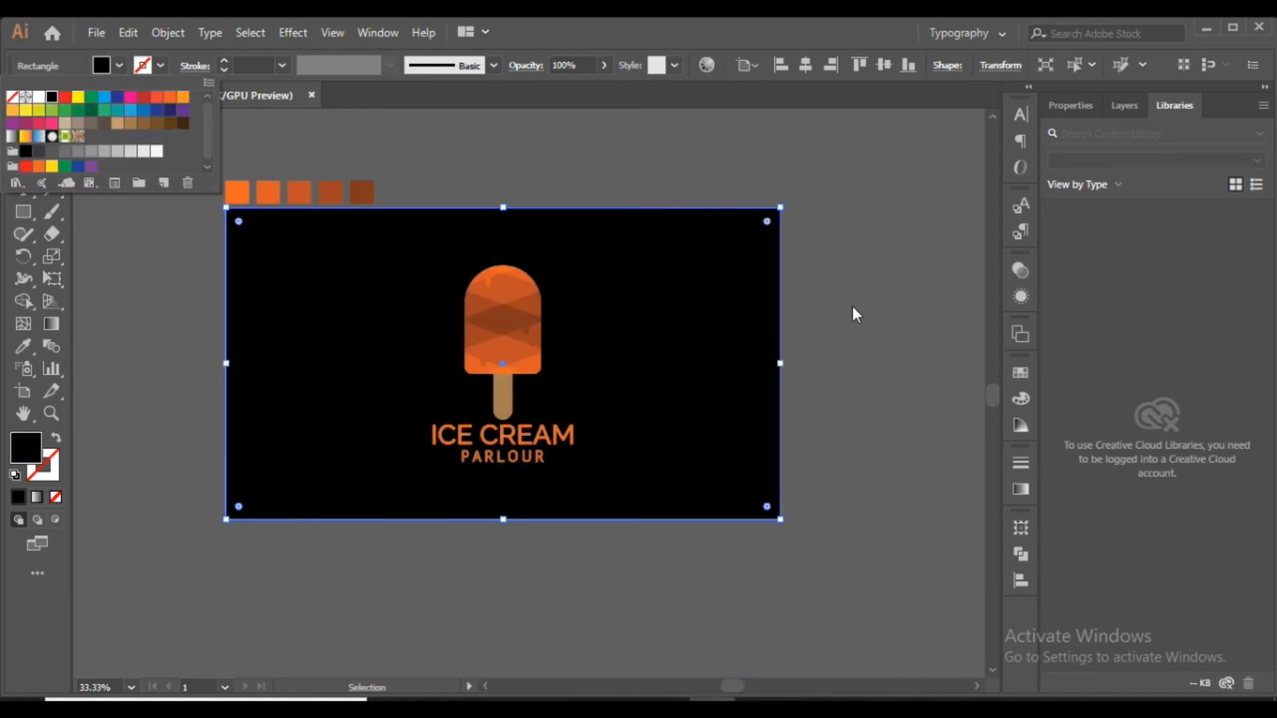
{"action": "left_click", "coordinate": [841, 331]}
{"action": "left_click", "coordinate": [856, 277]}
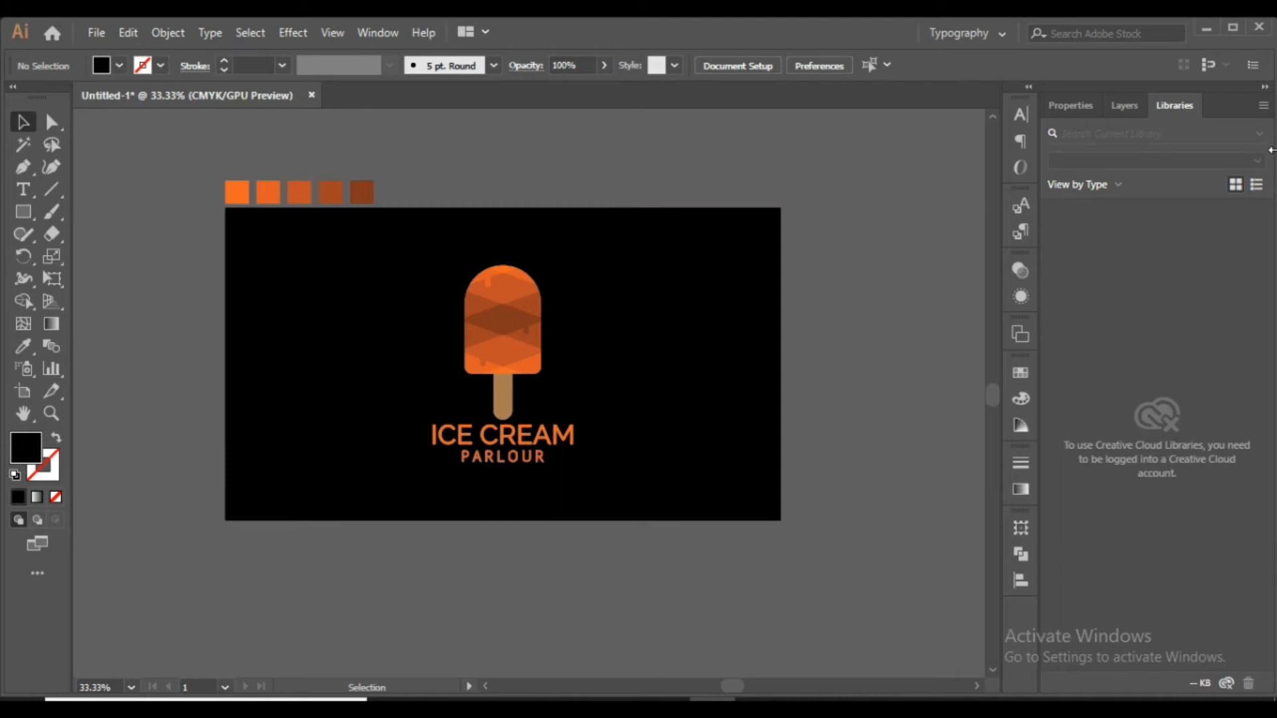